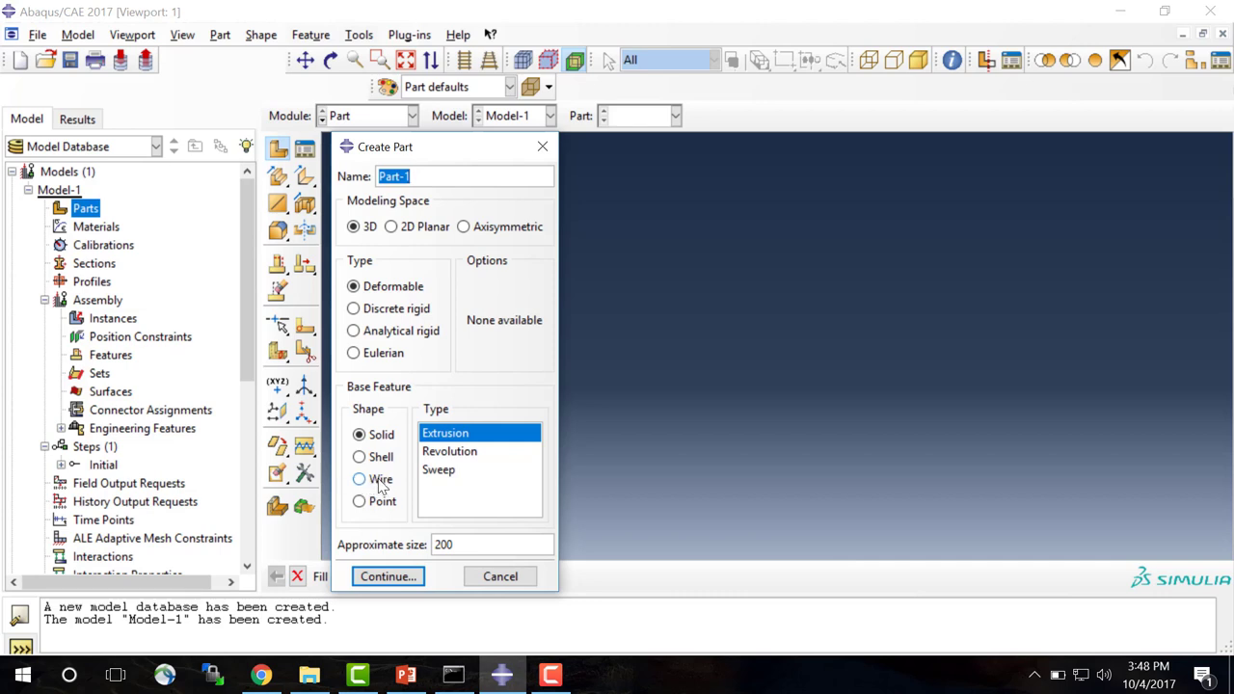
Start a new 2D planar deformable shell part with an approximate size of 20.
left_click(391, 227)
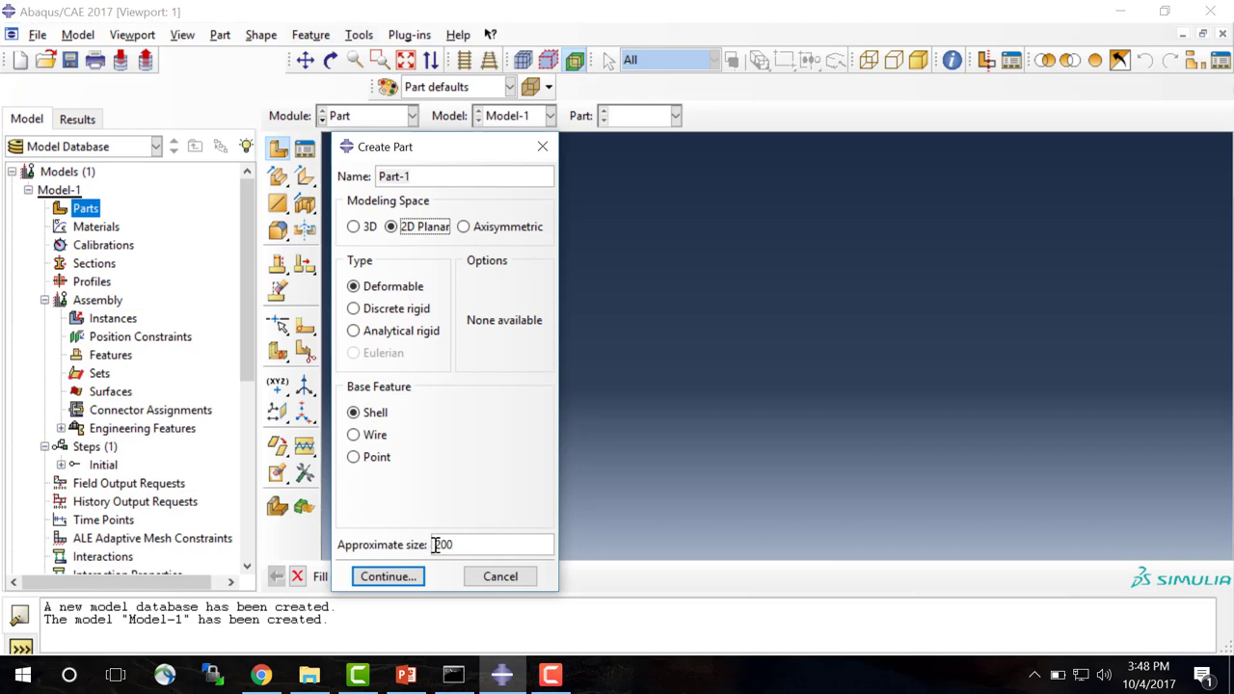
left_click_drag(466, 546, 433, 545)
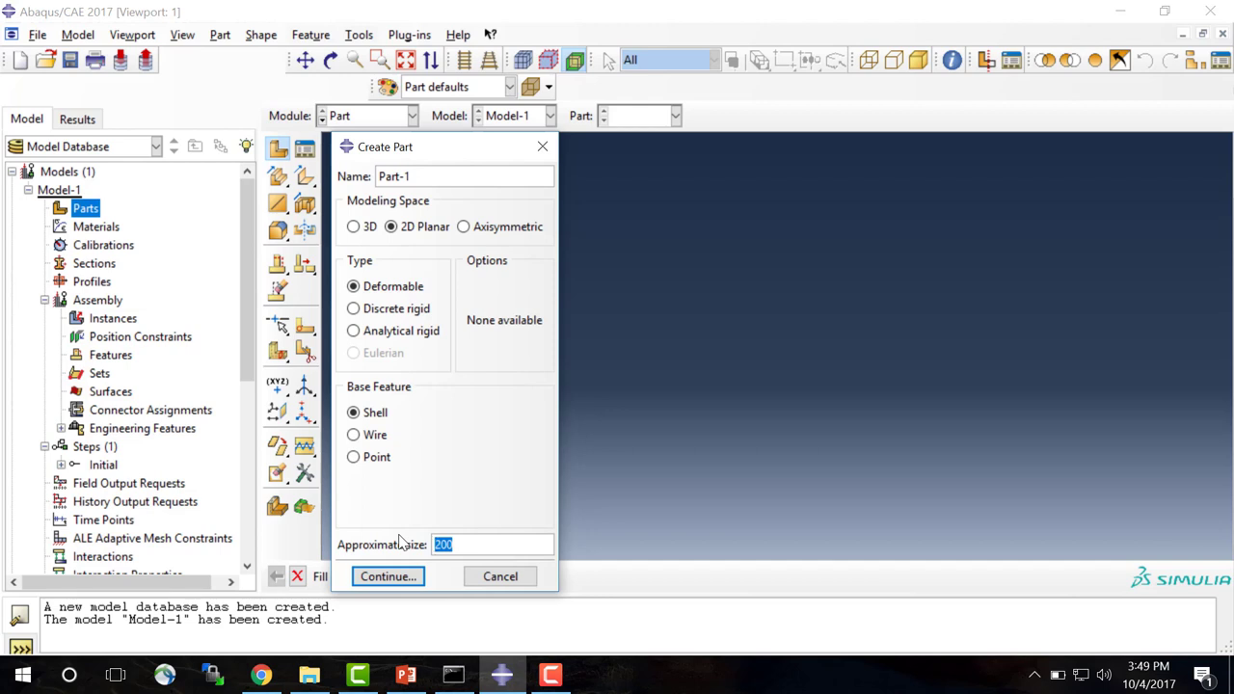
type("20")
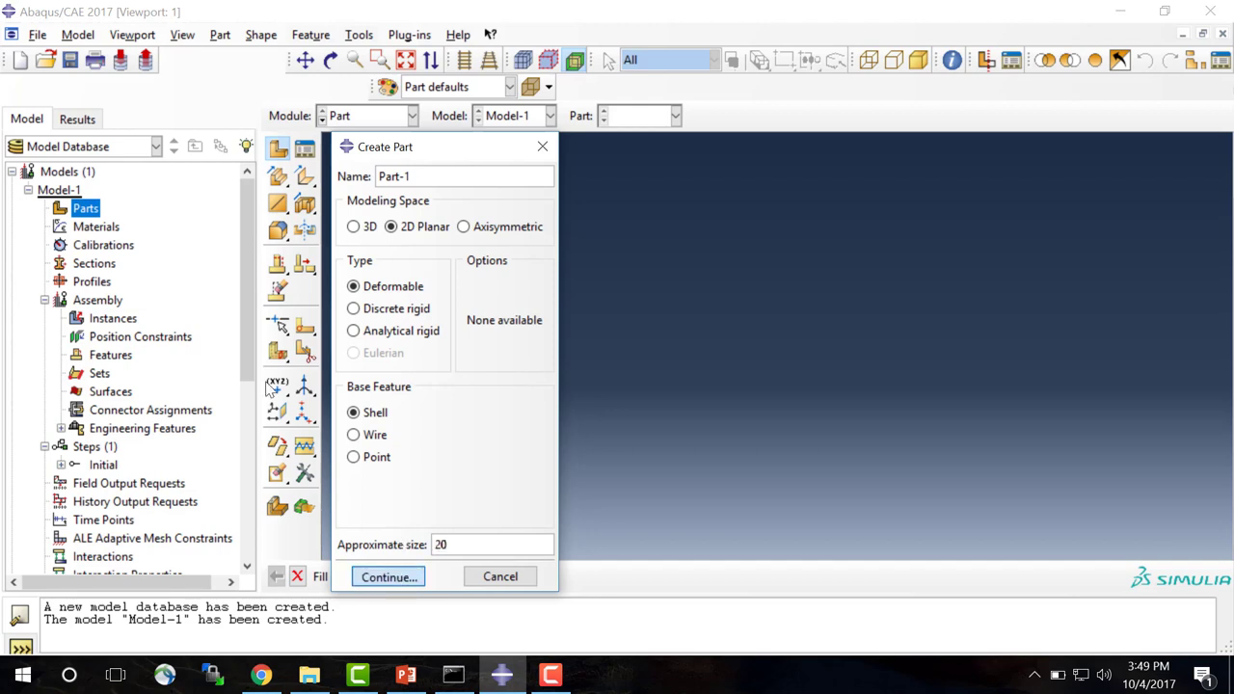
key("Return")
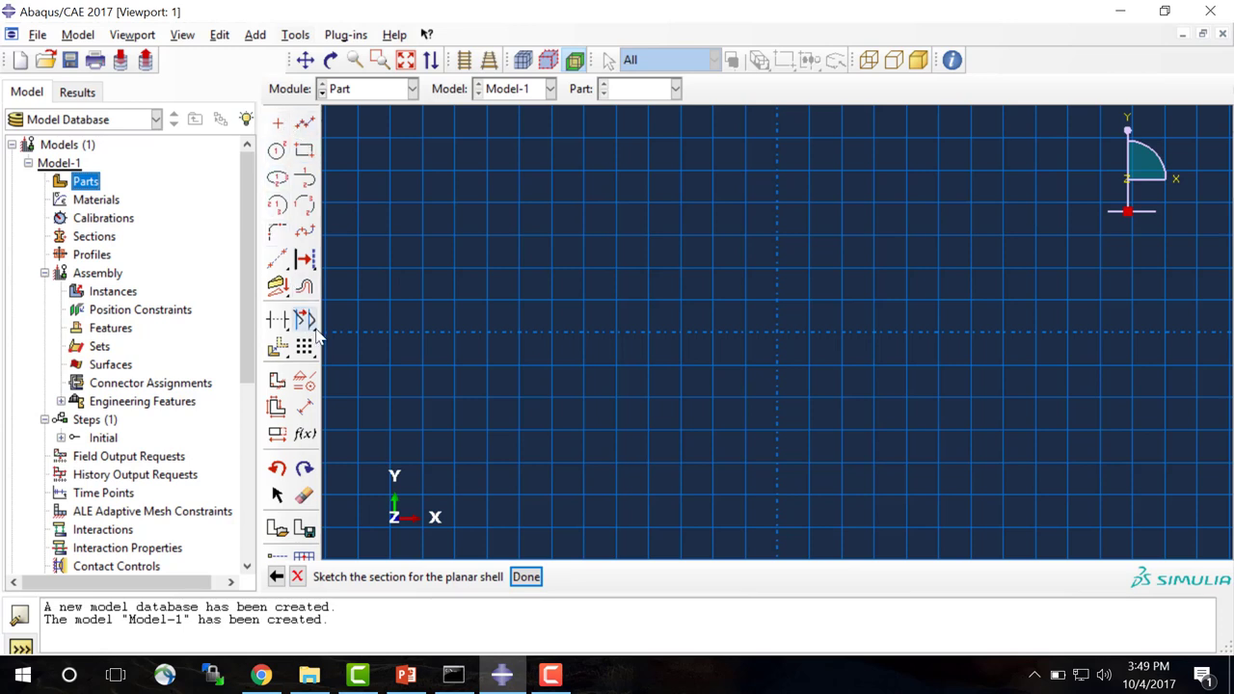
Sketch the plate outline as a rectangle from the origin to (12, 6).
left_click(305, 152)
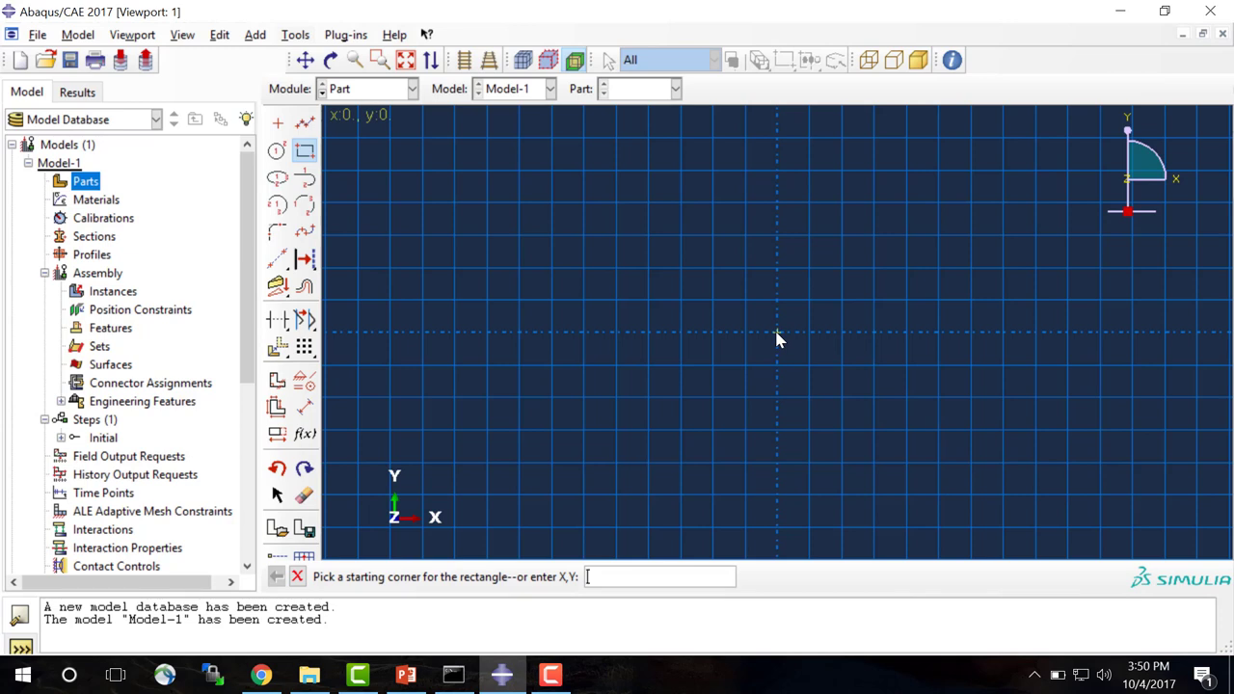
left_click(517, 229)
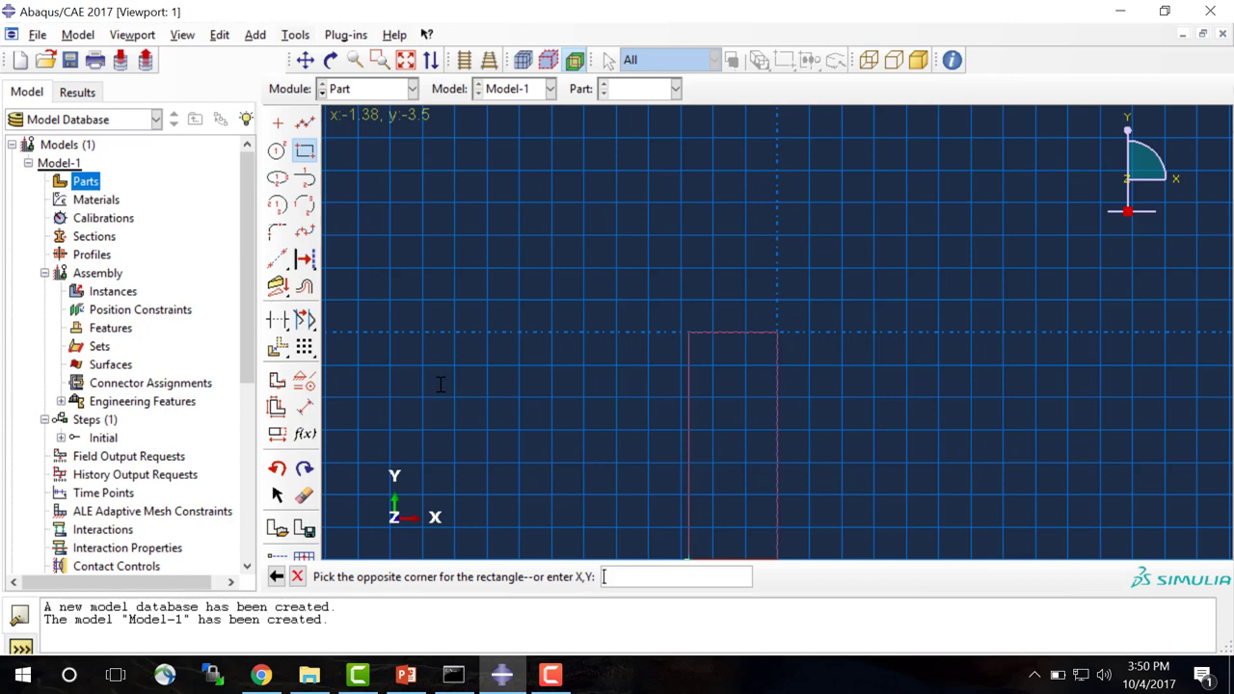
type("12,6")
key("Return")
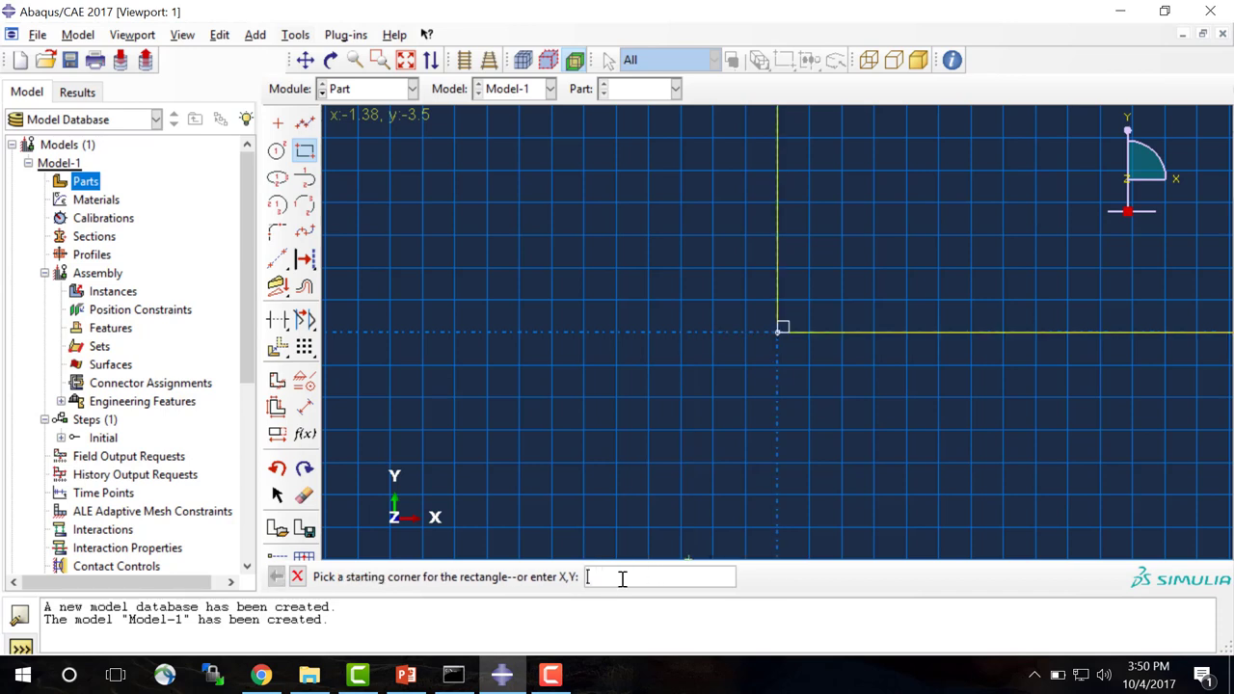
left_click(298, 578)
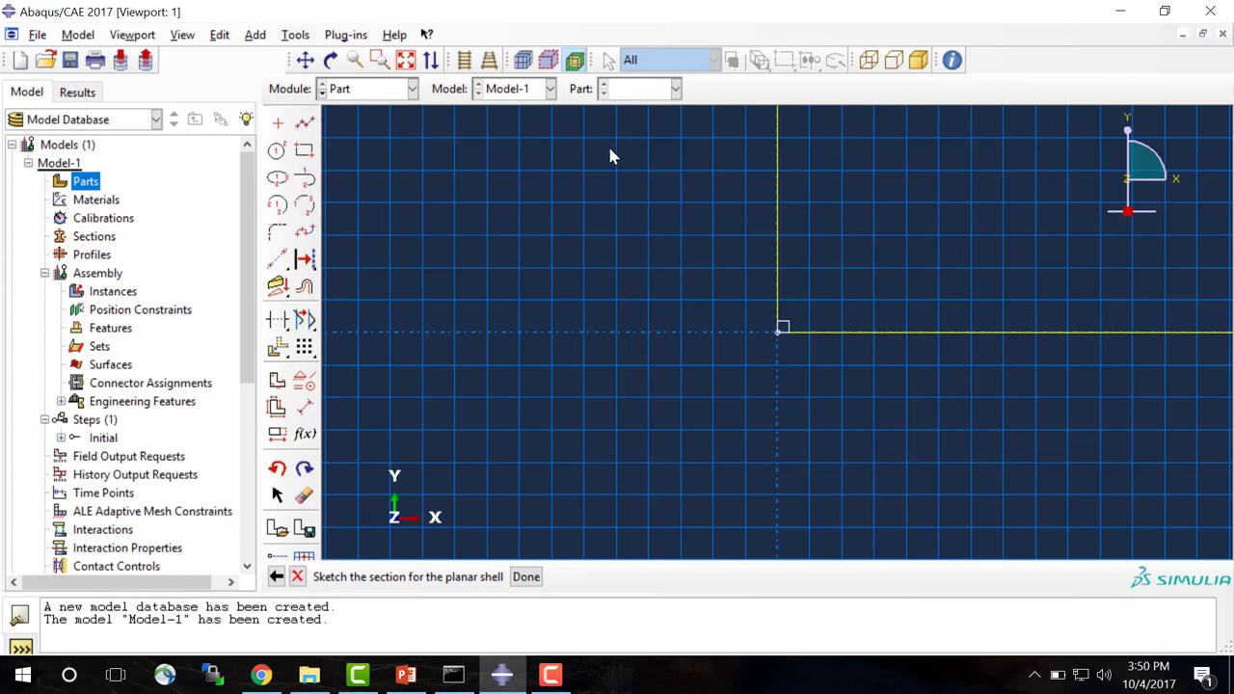
Fit the view and add a notch rectangle from (5.5, 0) to (6.5, 2).
left_click(406, 61)
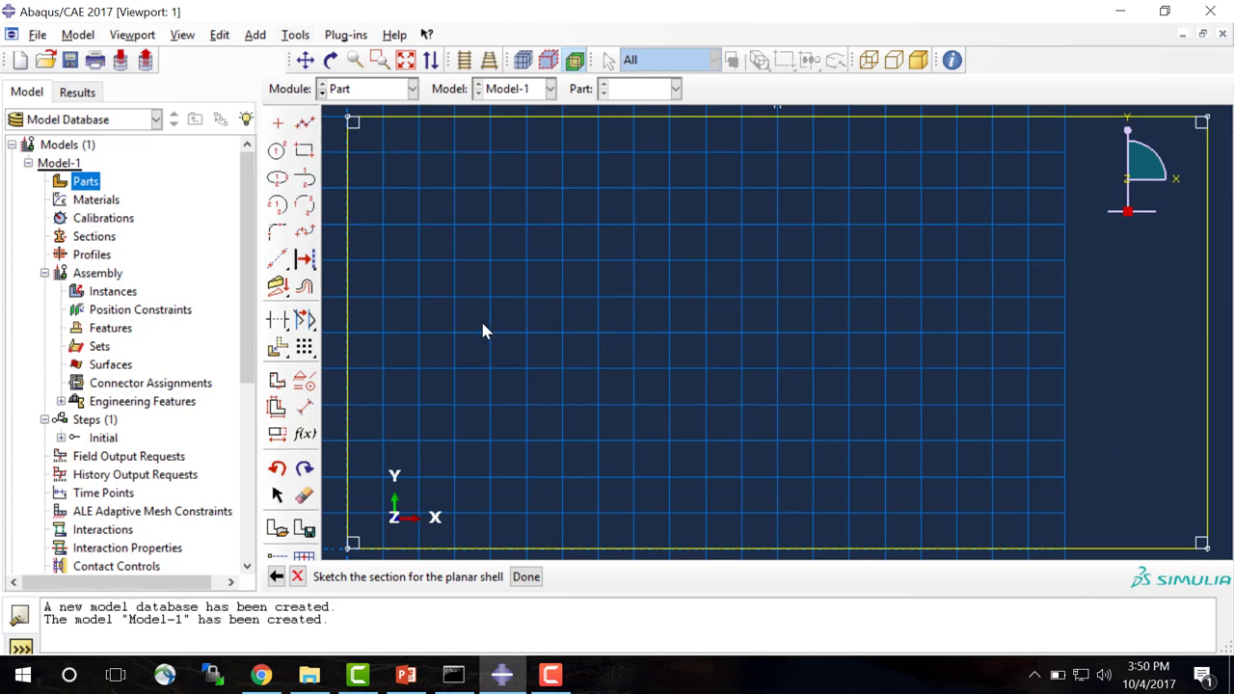
left_click(305, 152)
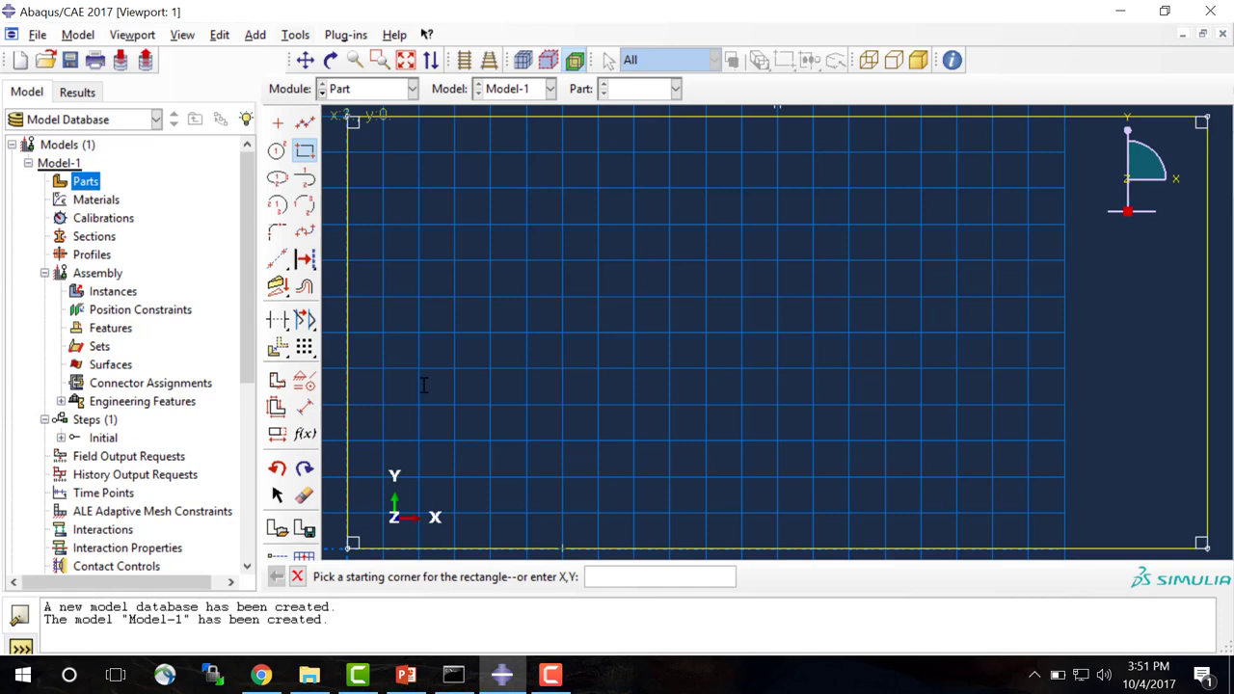
type("5.5,0")
key("Return")
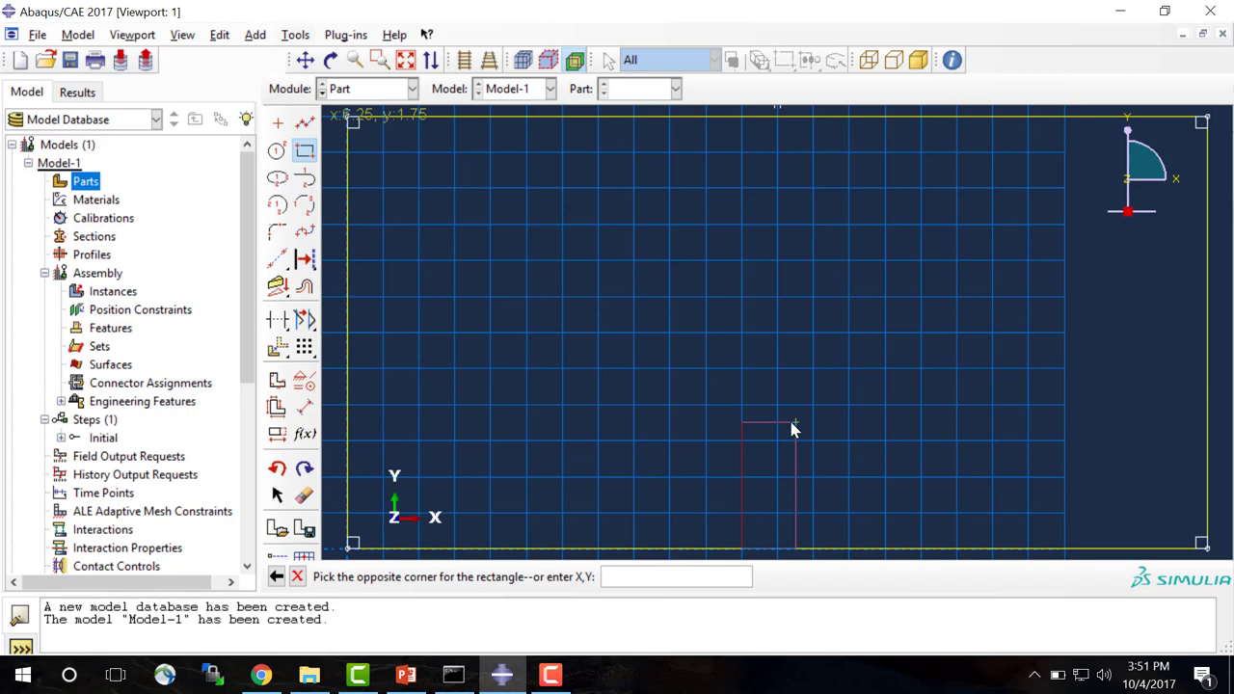
type("6.5,2")
key("Return")
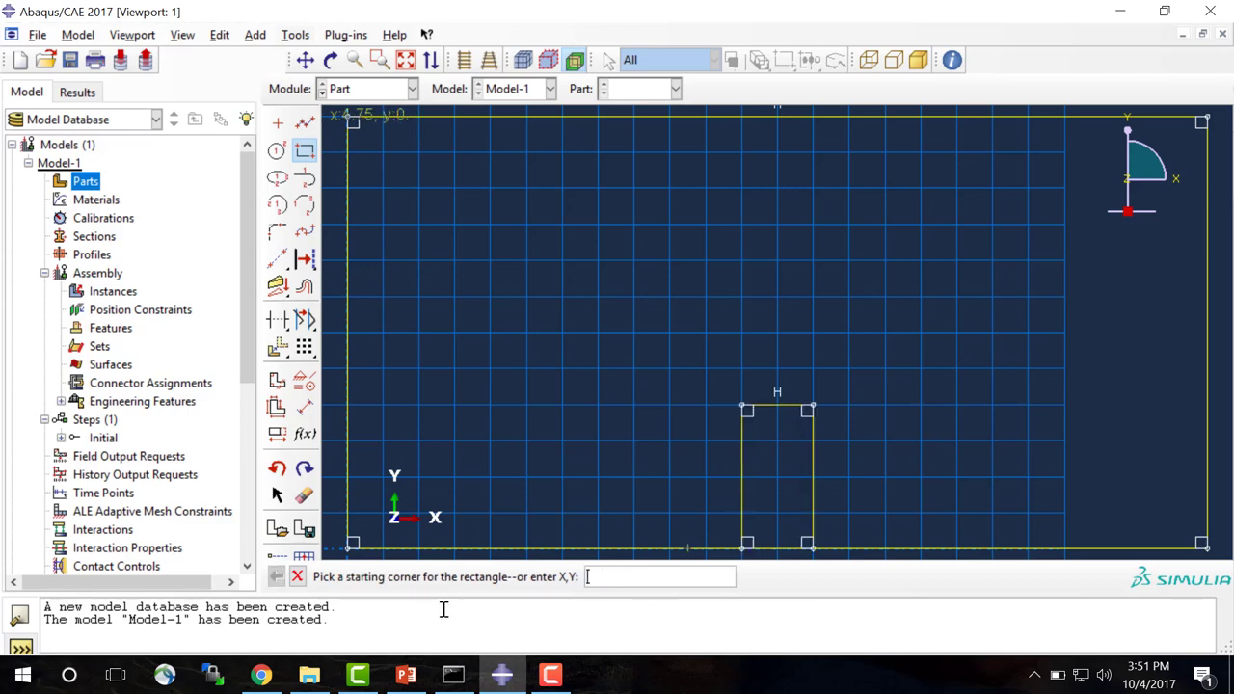
left_click(297, 576)
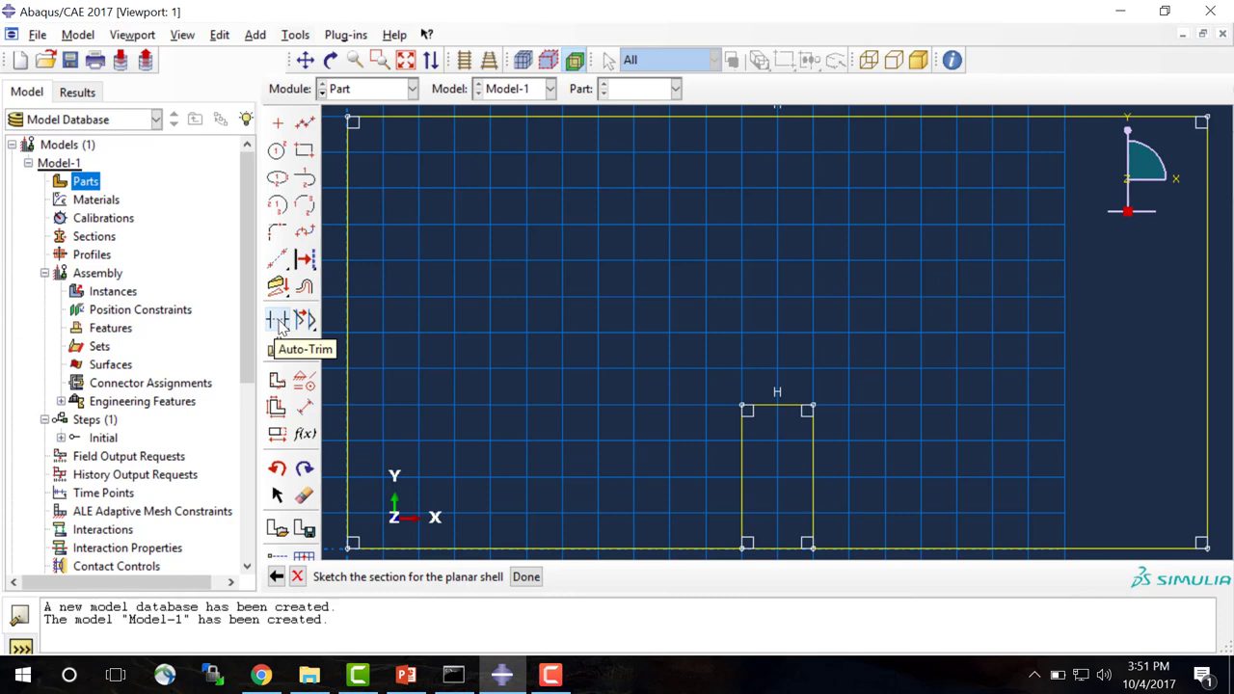
left_click(278, 322)
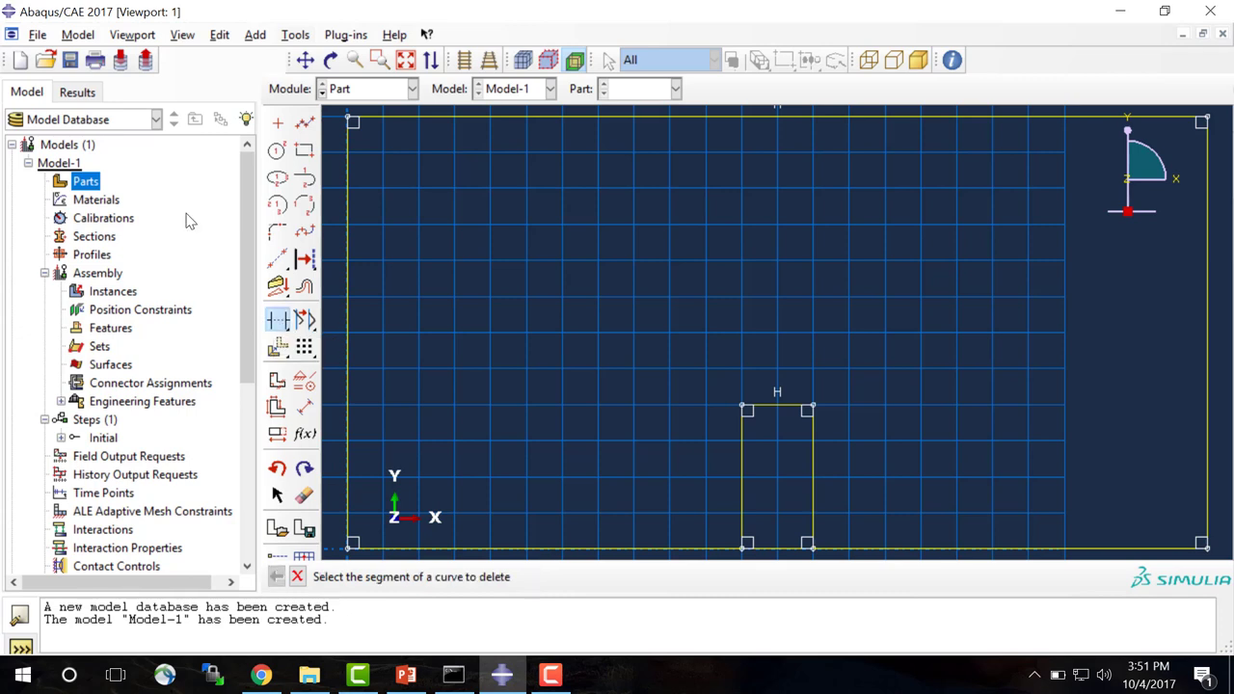
Trim away both bottom segments inside the notch and finish the plate as Part-1.
left_click(774, 551)
left_click(777, 550)
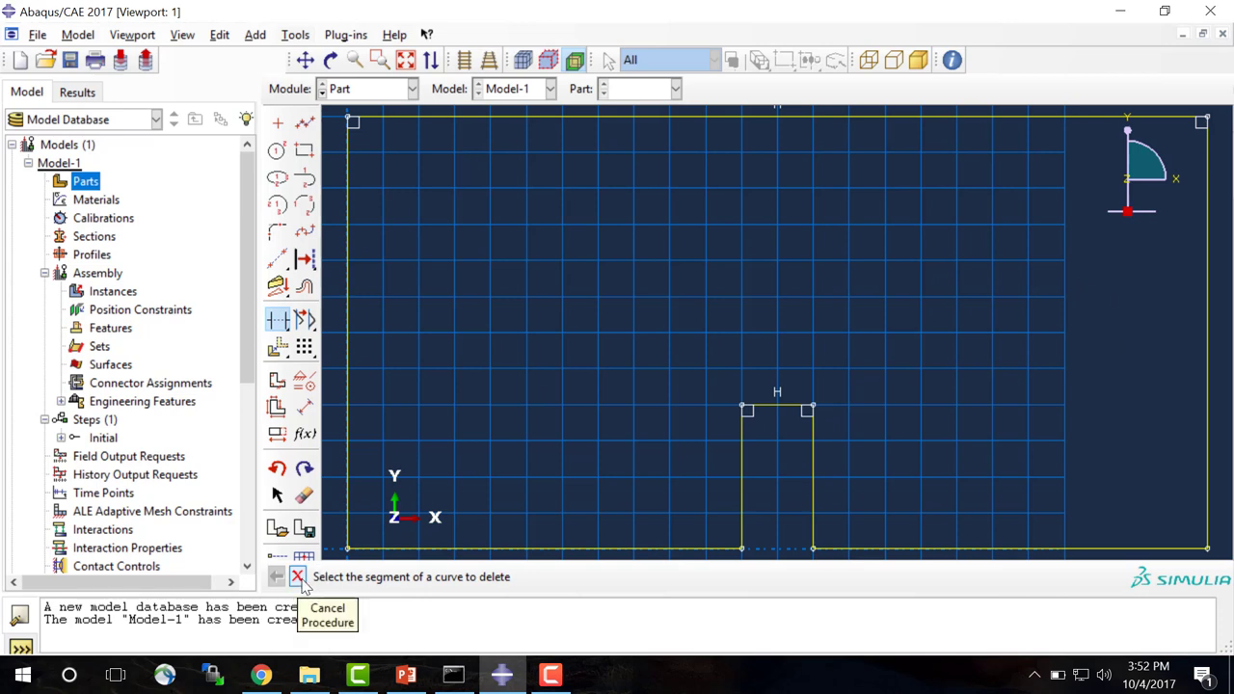
key("Escape")
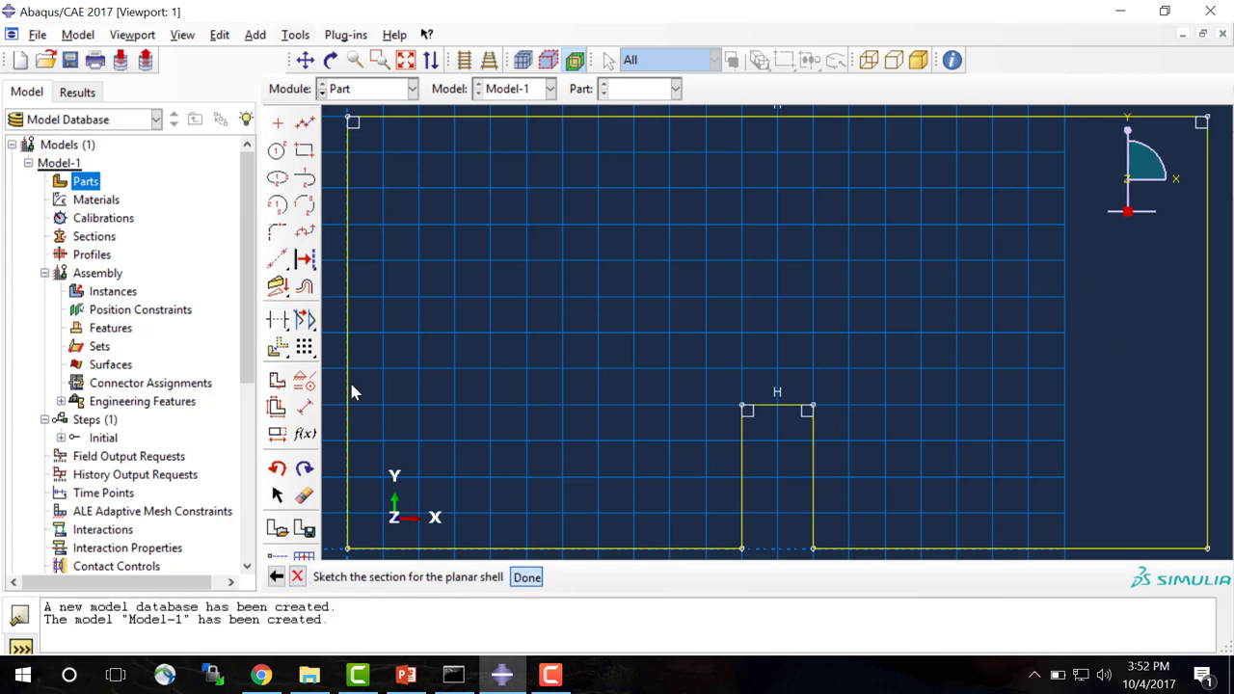
left_click(528, 578)
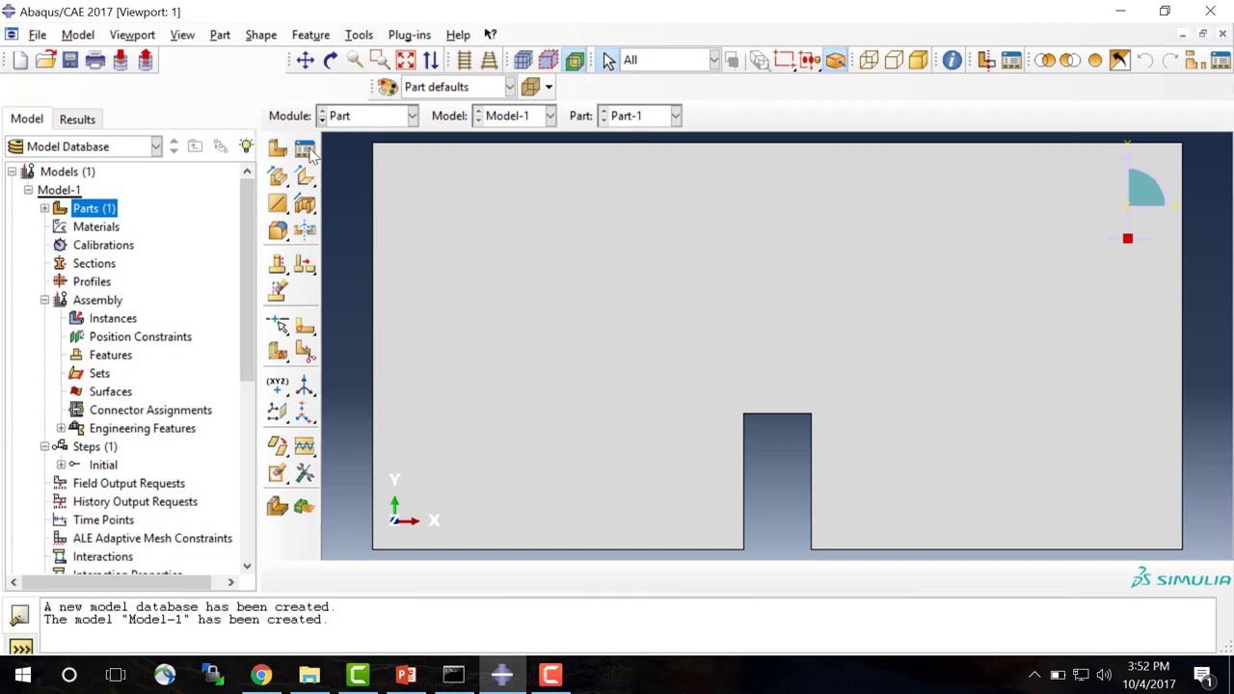
Create a material named Steel and browse its behaviour menus to Mechanical > Elasticity.
double_click(96, 227)
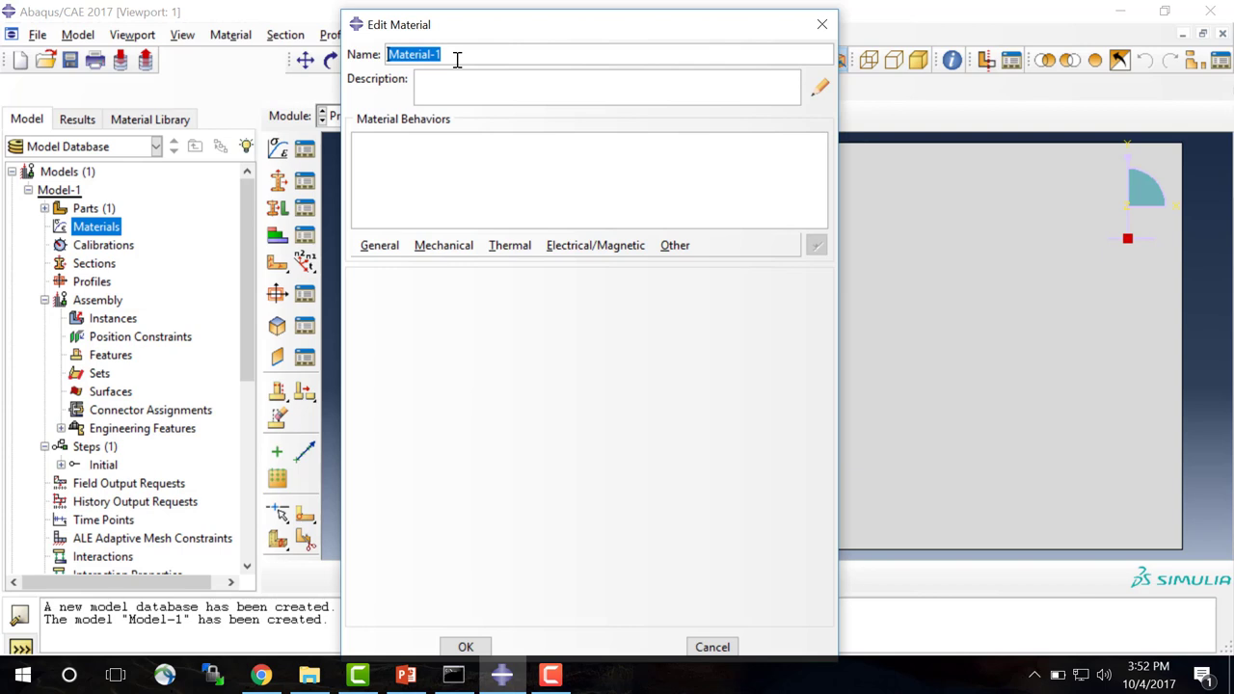
type("Steel")
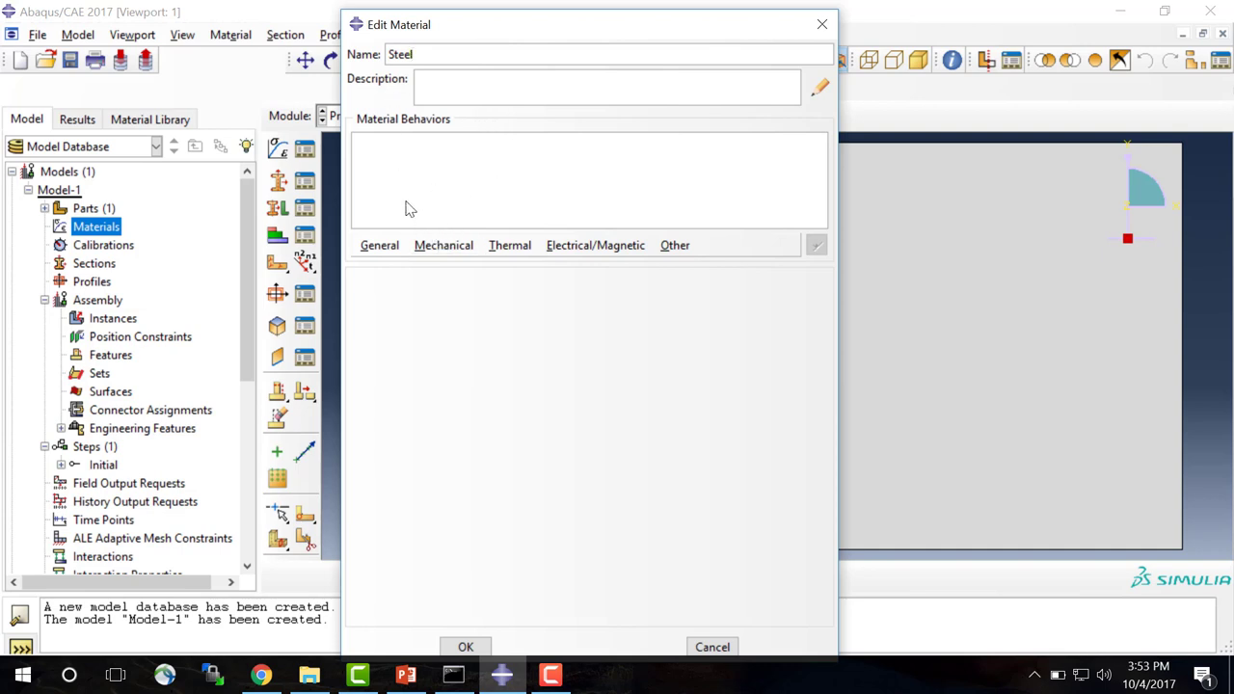
left_click(436, 247)
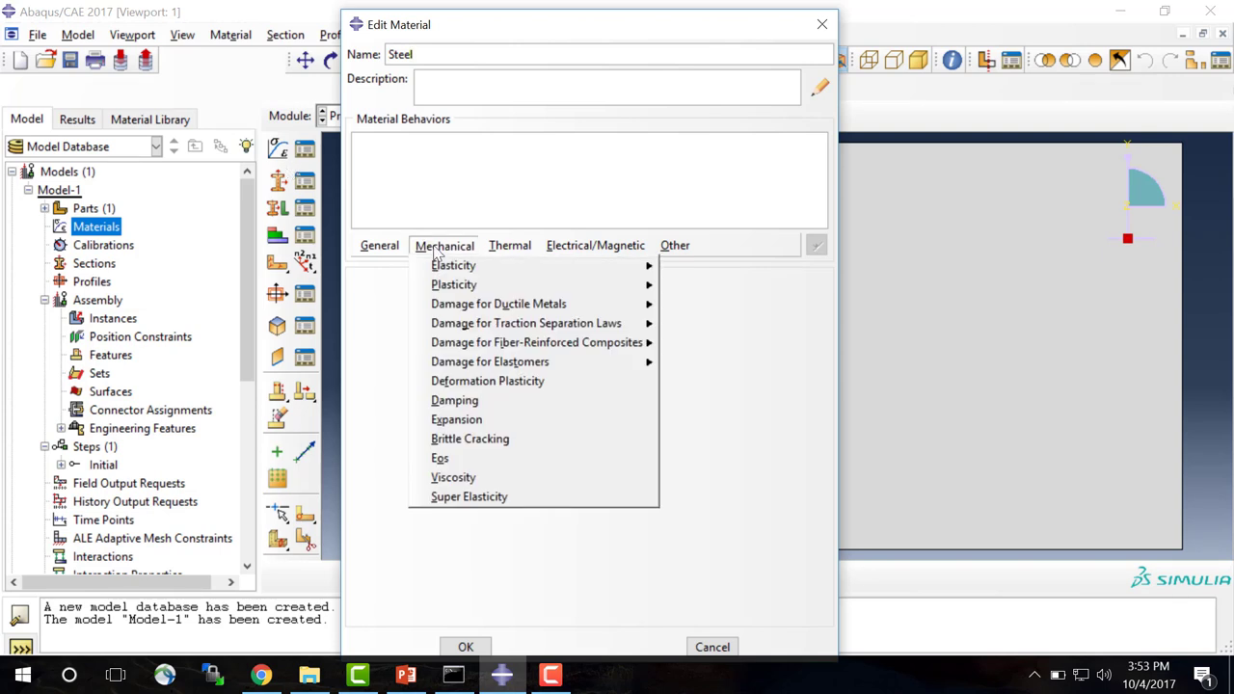
mouse_move(455, 272)
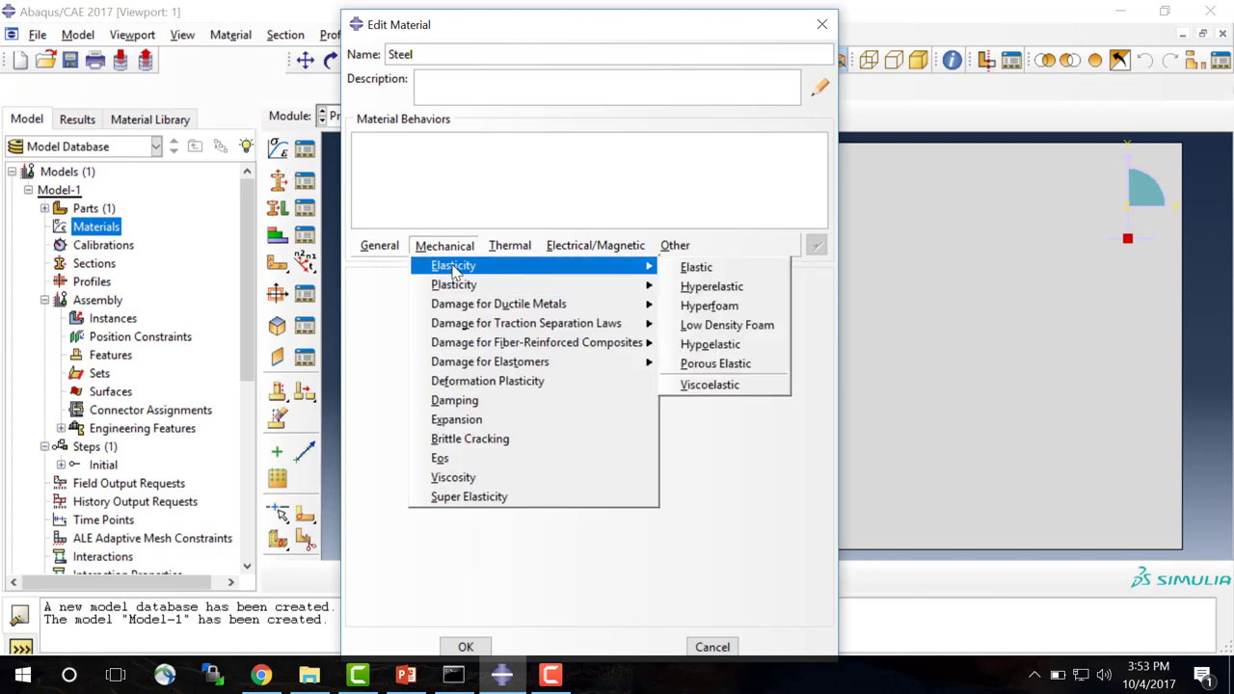
mouse_move(503, 250)
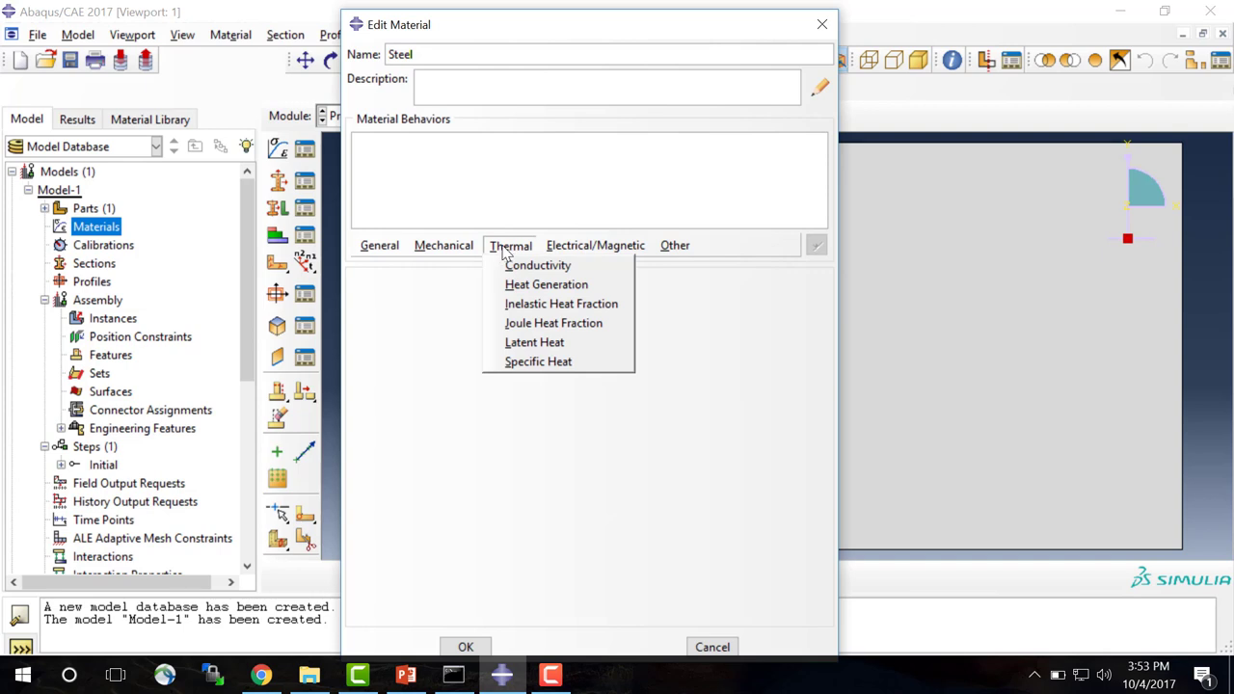
left_click(595, 245)
left_click(380, 246)
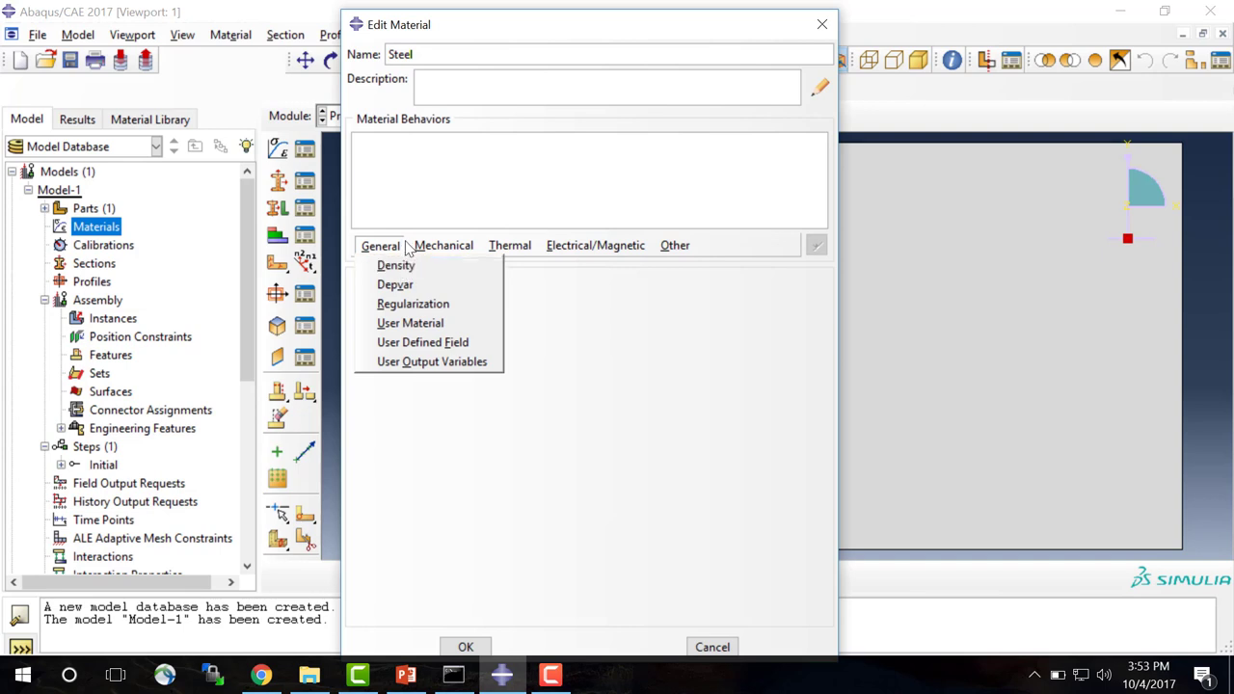
left_click(428, 170)
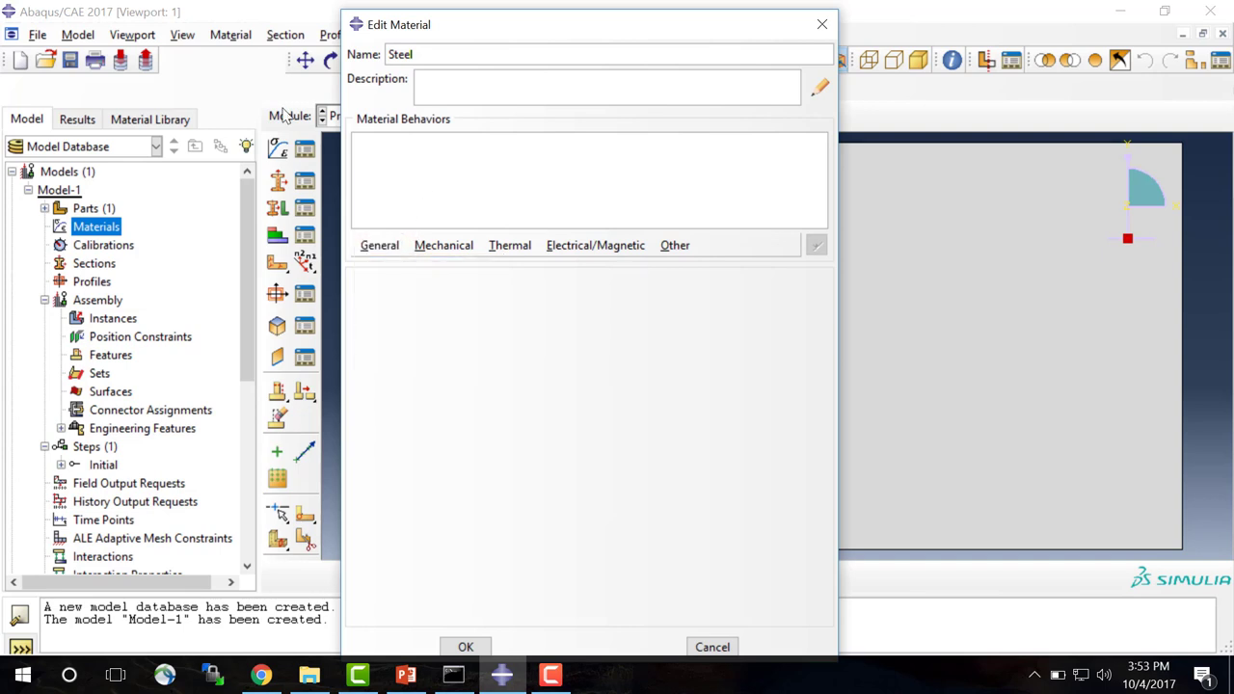
left_click(459, 249)
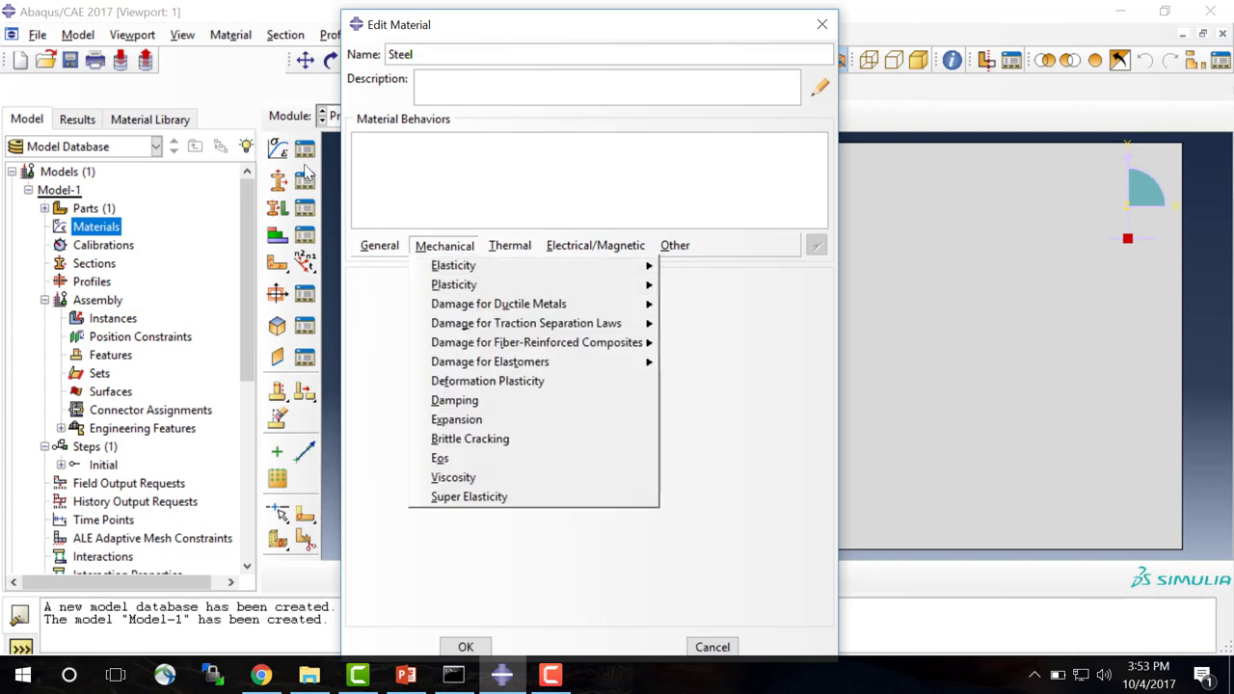
mouse_move(467, 272)
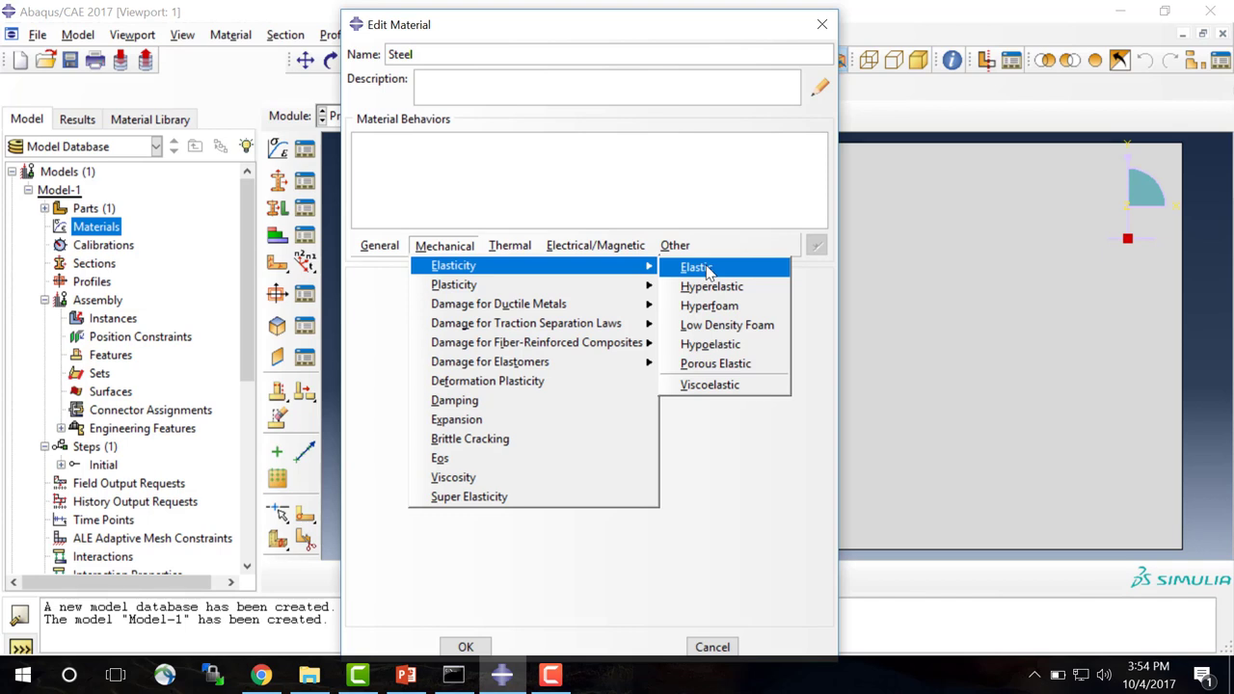
Give Steel isotropic elasticity with Young's modulus 29000 and Poisson's ratio 0.28.
left_click(706, 270)
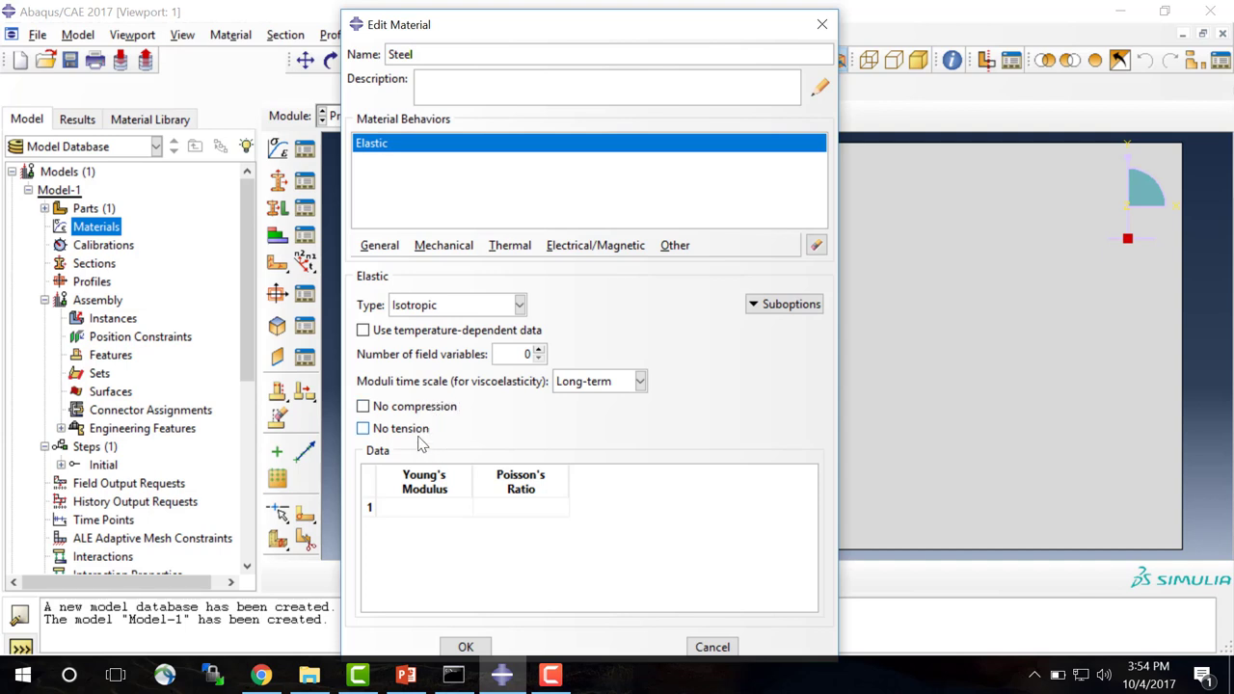
left_click(433, 510)
type("29000")
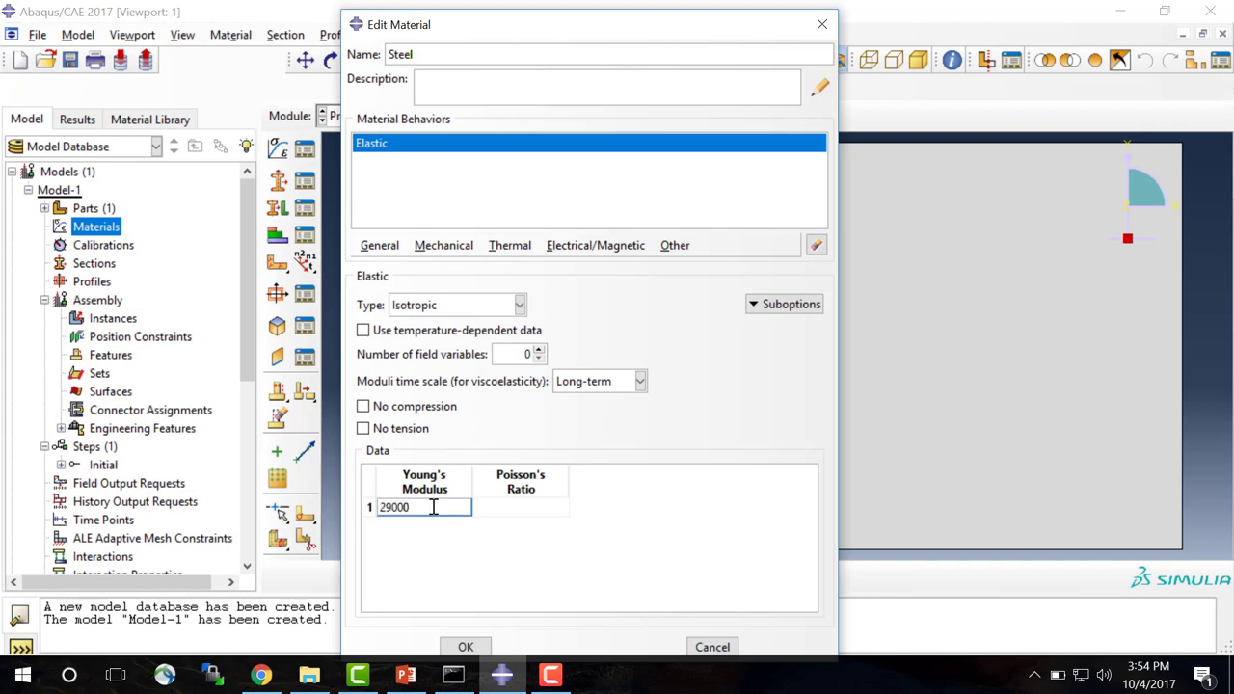
key("Tab")
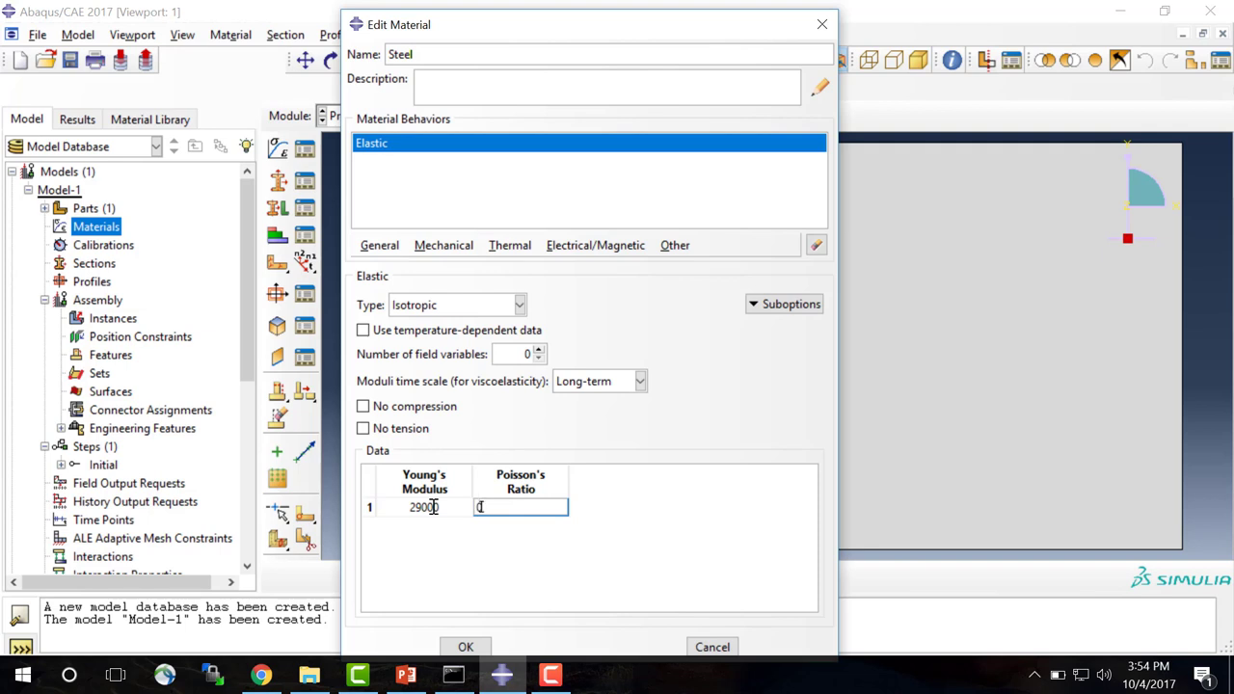
type("0.28")
left_click(467, 646)
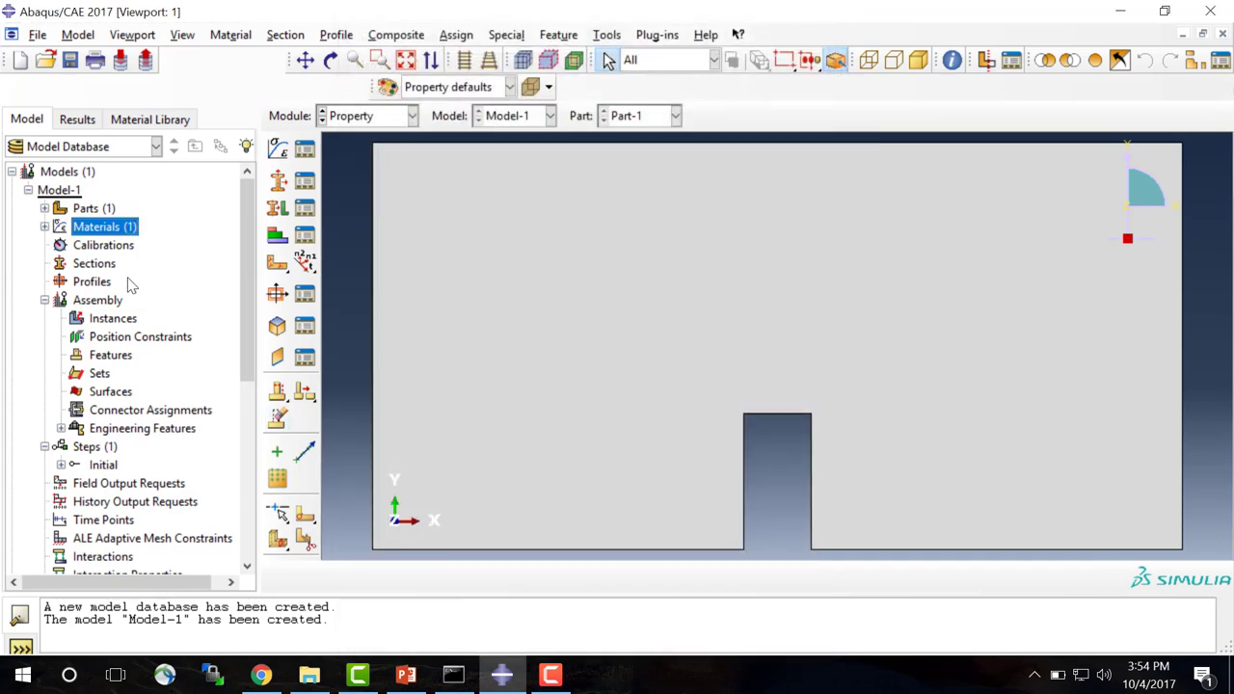
left_click(44, 227)
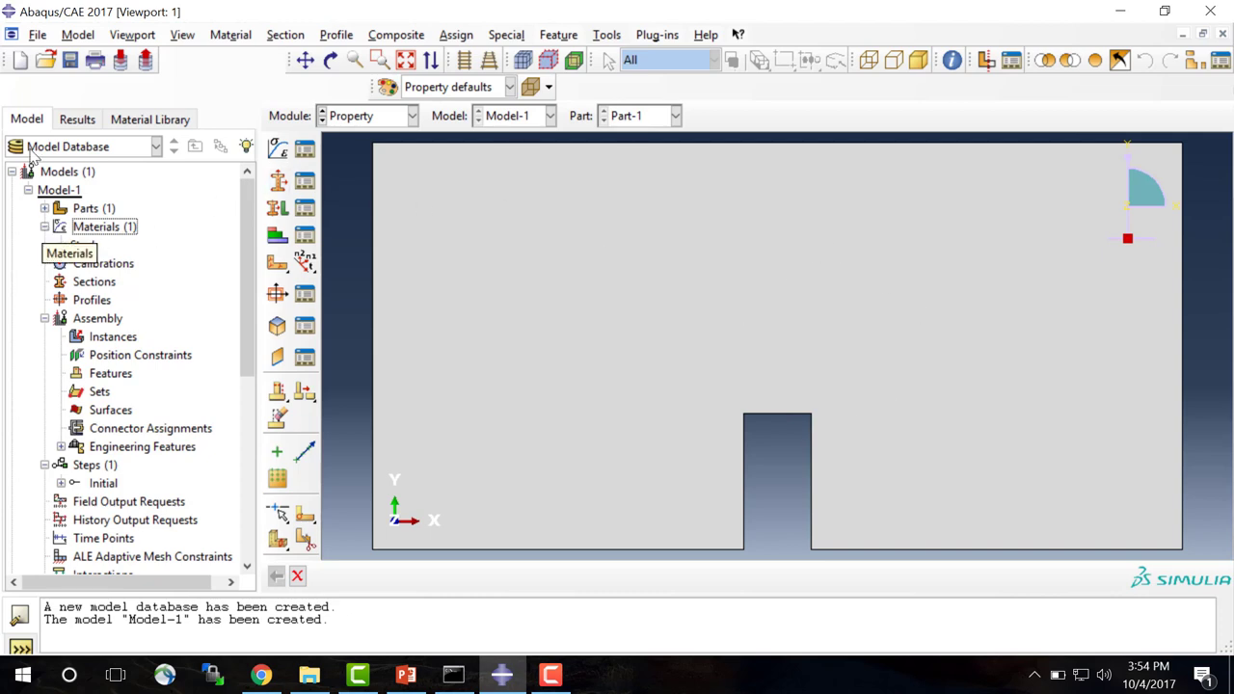
Collapse the Materials branch in the model tree.
left_click(45, 227)
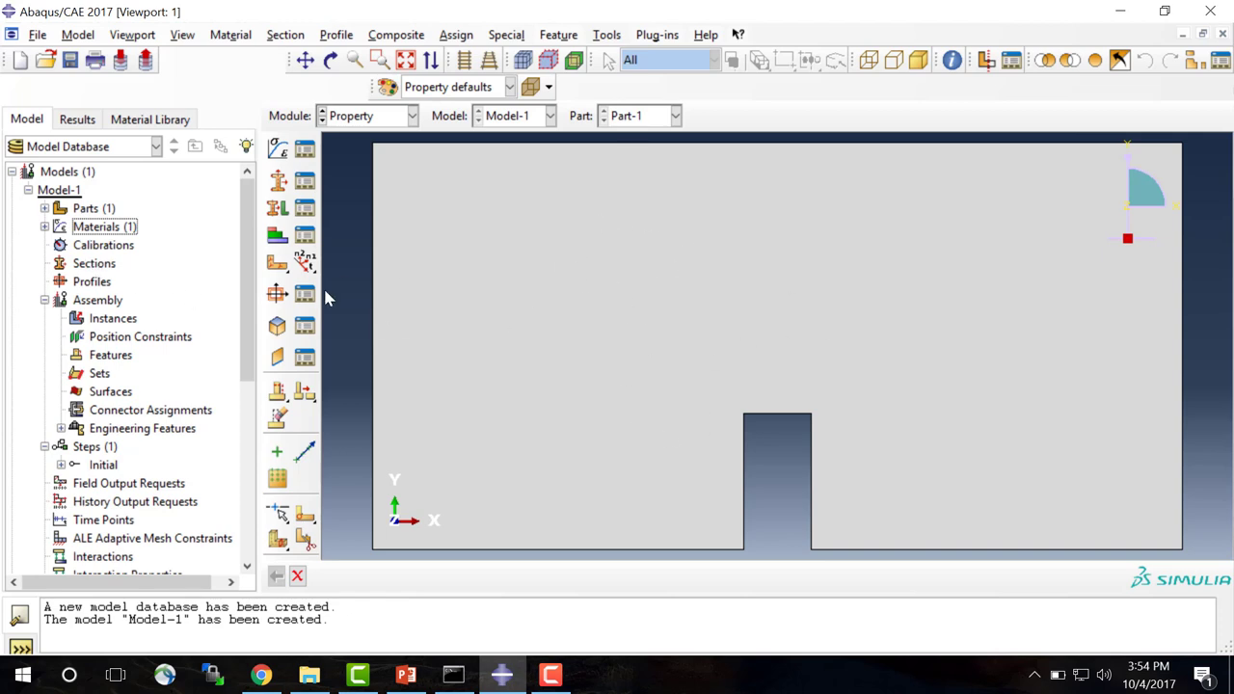
Create solid homogeneous Section-1 using Steel with plane stress/strain thickness 0.5.
double_click(96, 266)
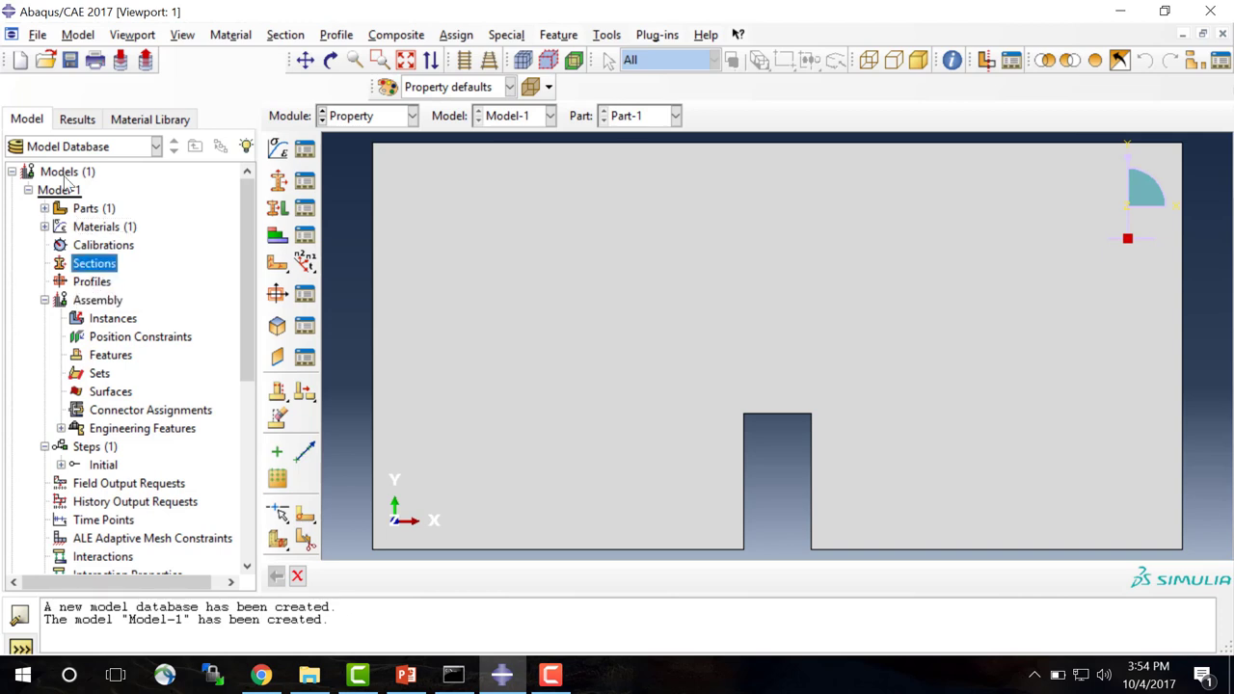
left_click_drag(126, 144, 558, 223)
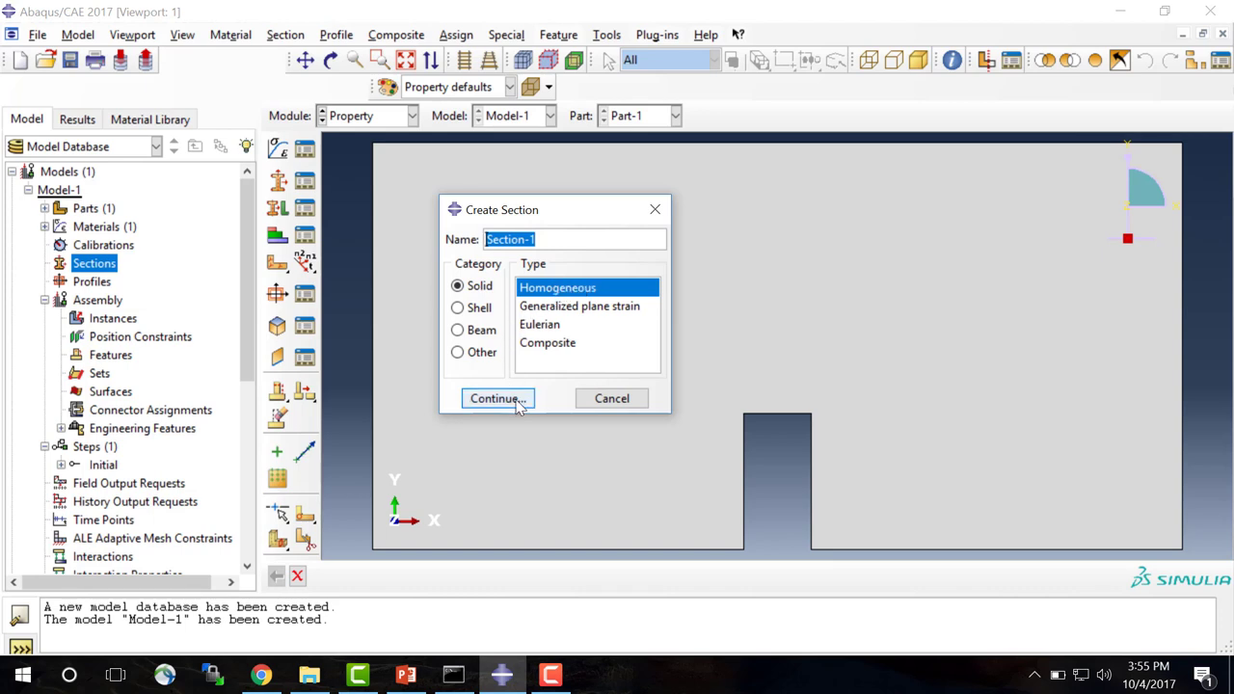
key("Return")
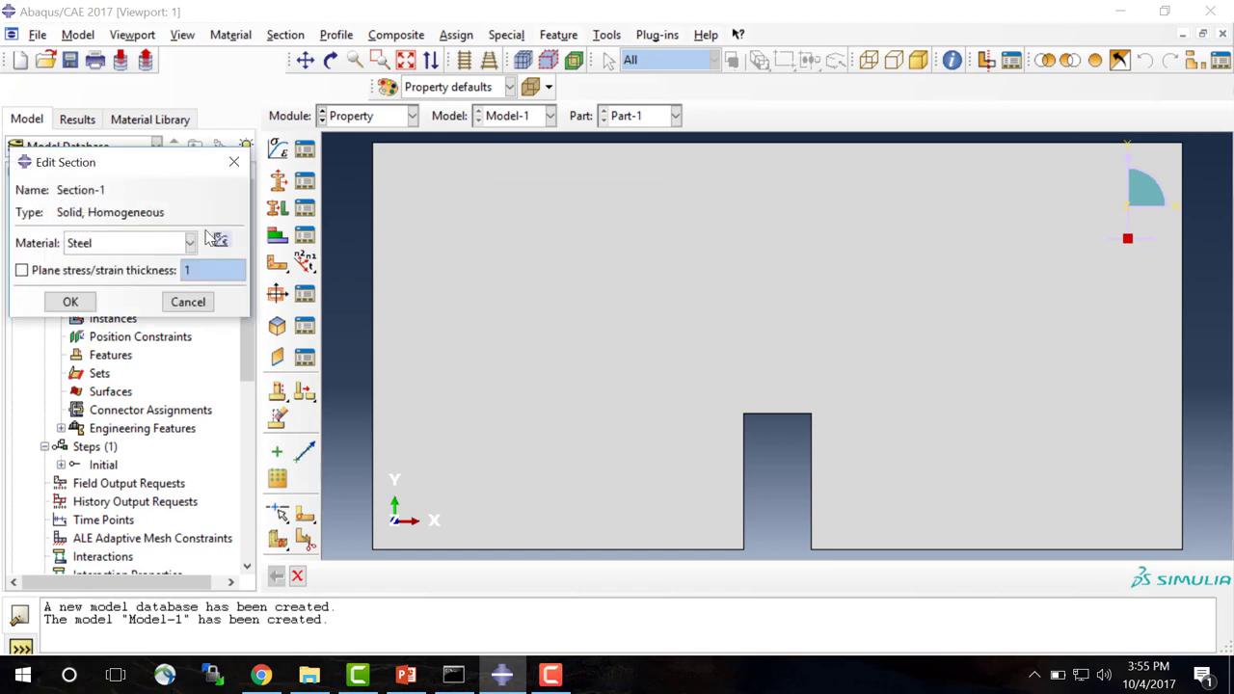
left_click_drag(142, 172, 614, 217)
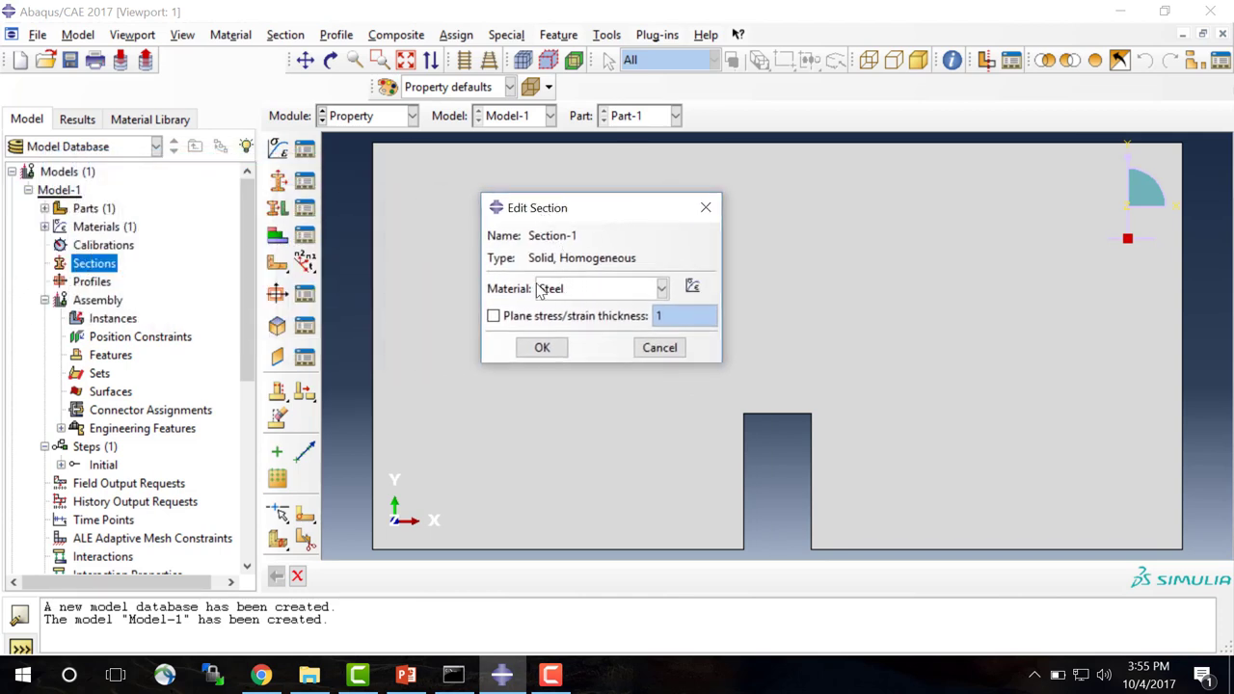
left_click(575, 291)
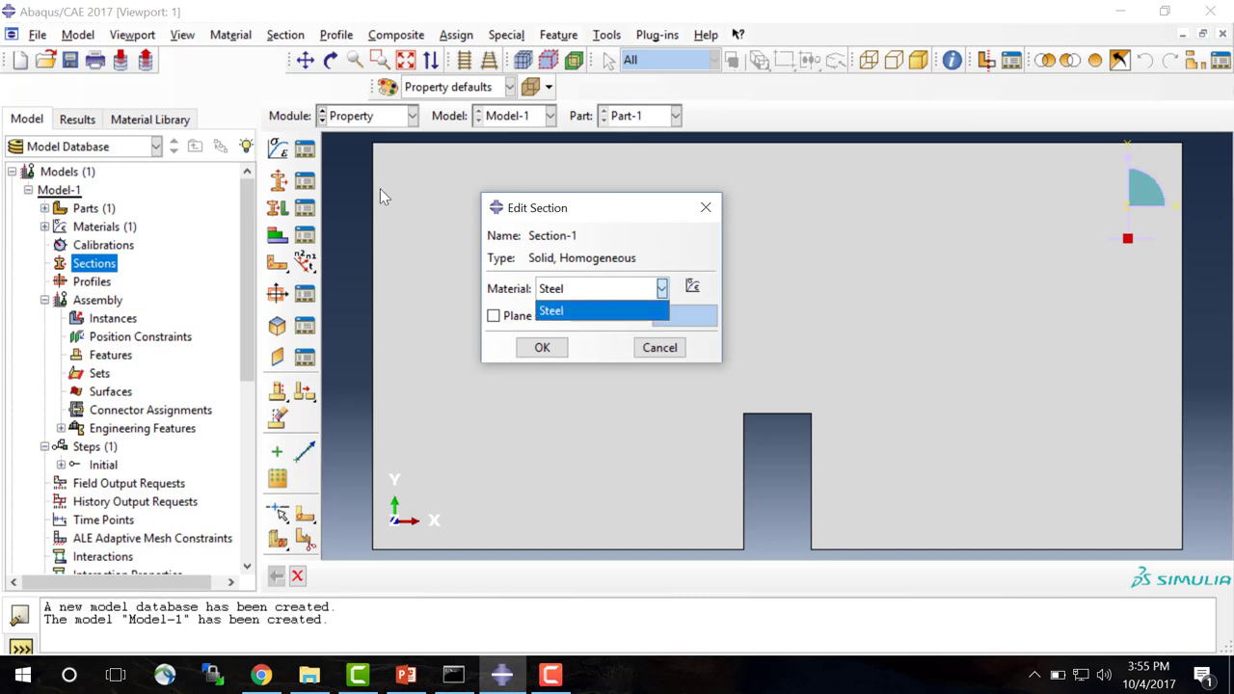
left_click(579, 291)
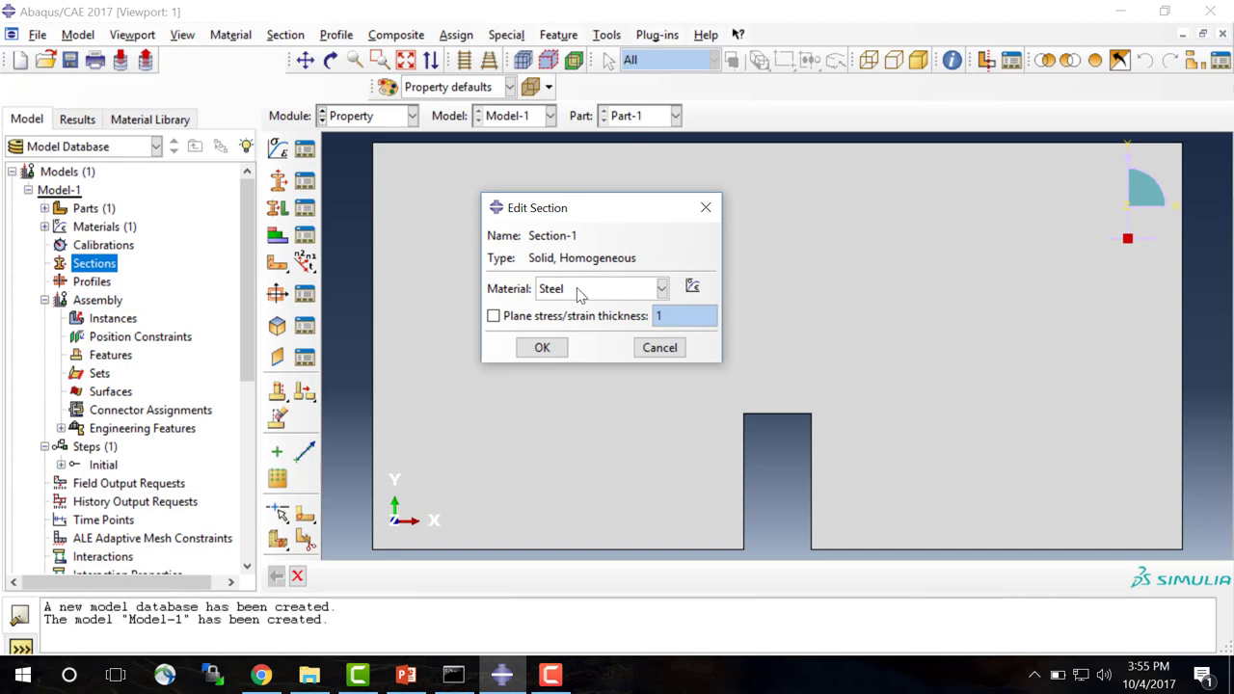
left_click(493, 316)
left_click_drag(685, 316, 630, 315)
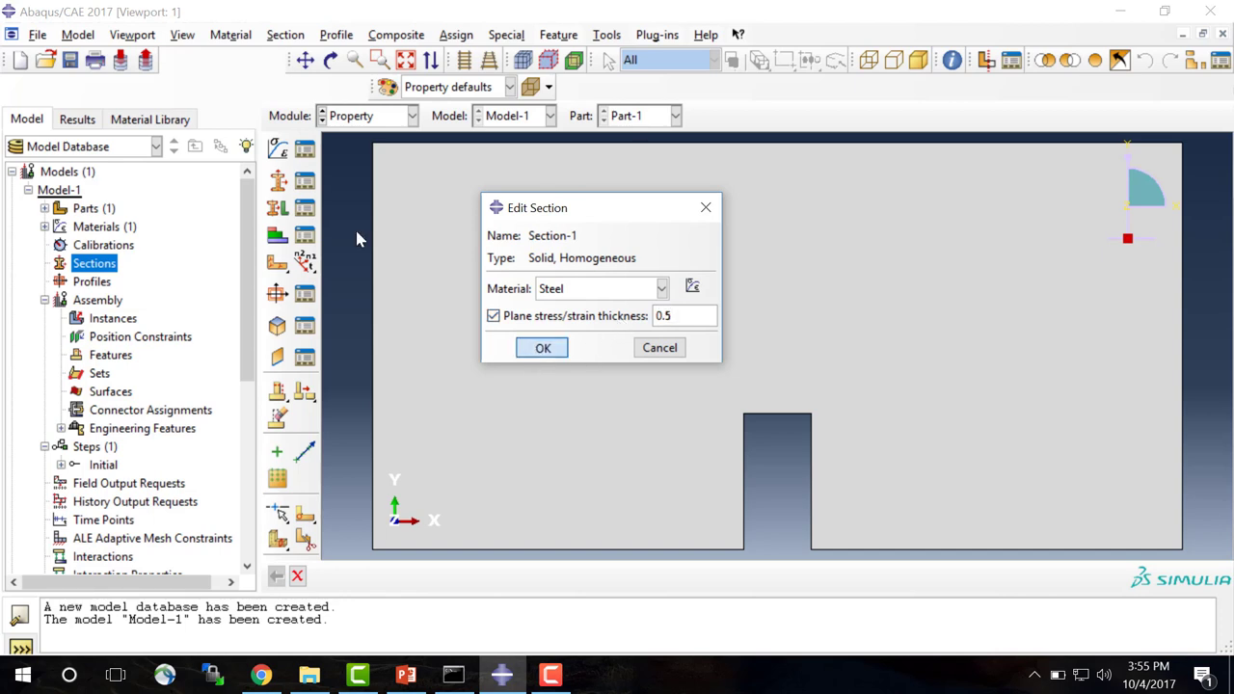
left_click(543, 348)
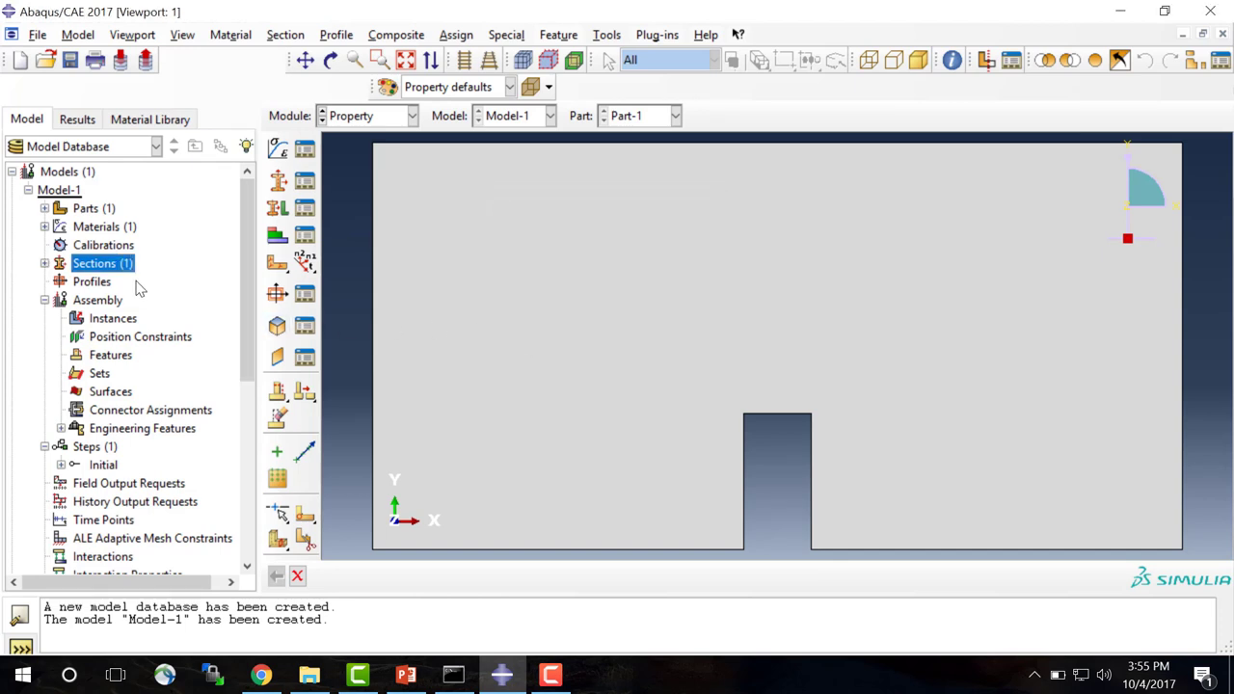
Assign Section-1 to the whole notched plate face of Part-1.
left_click(44, 208)
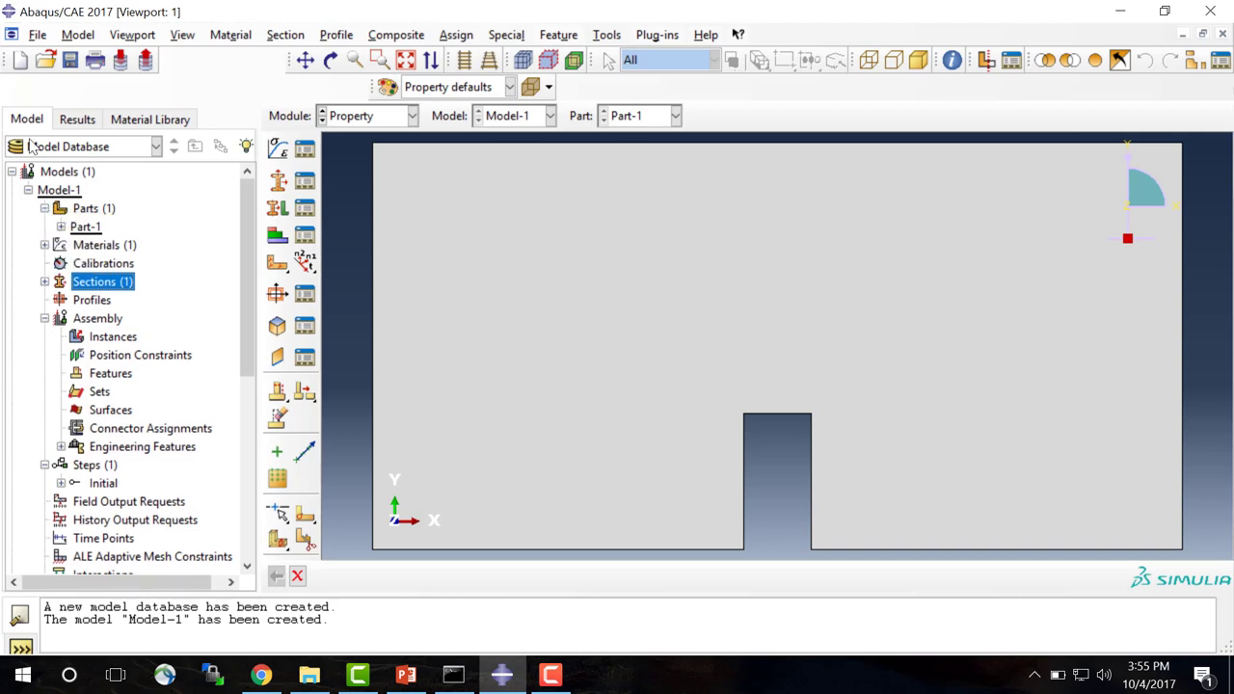
left_click(61, 227)
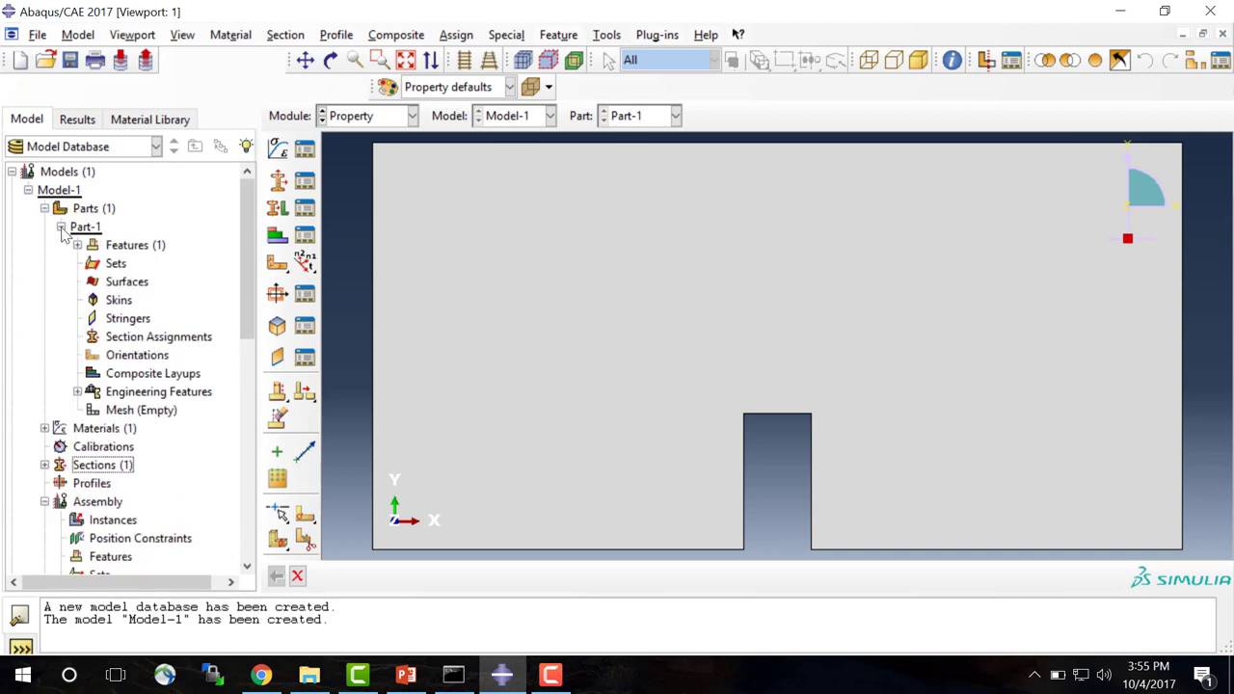
left_click(144, 338)
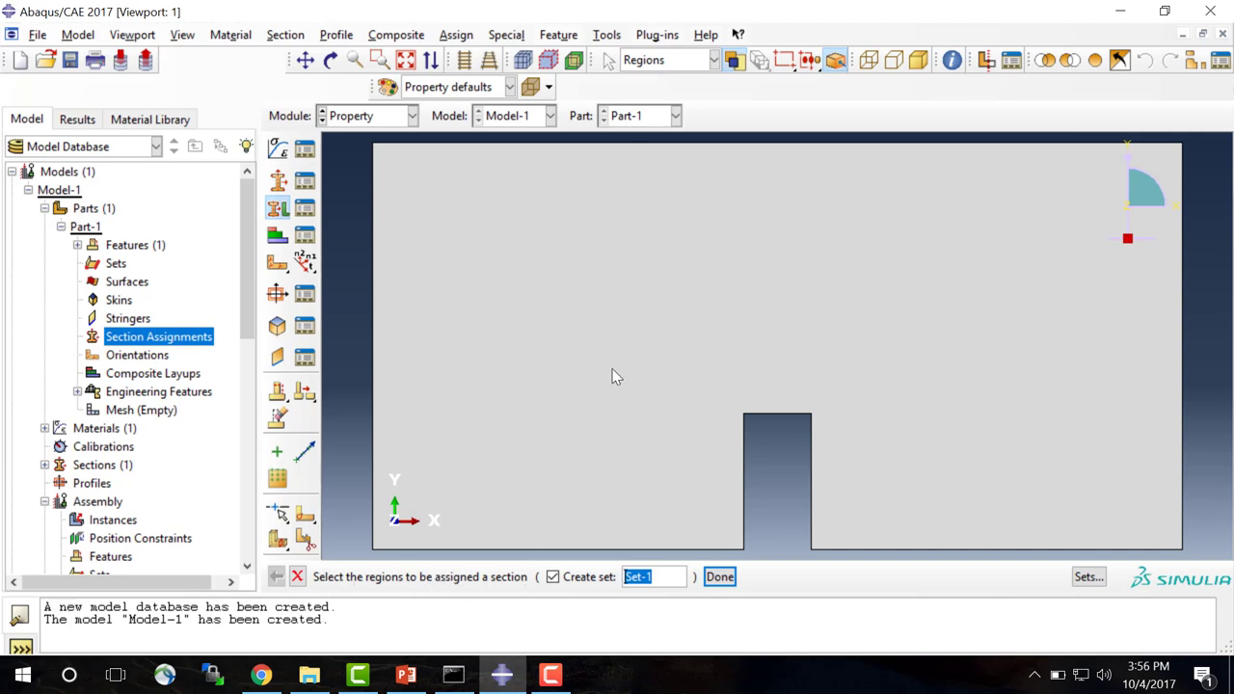
left_click(652, 312)
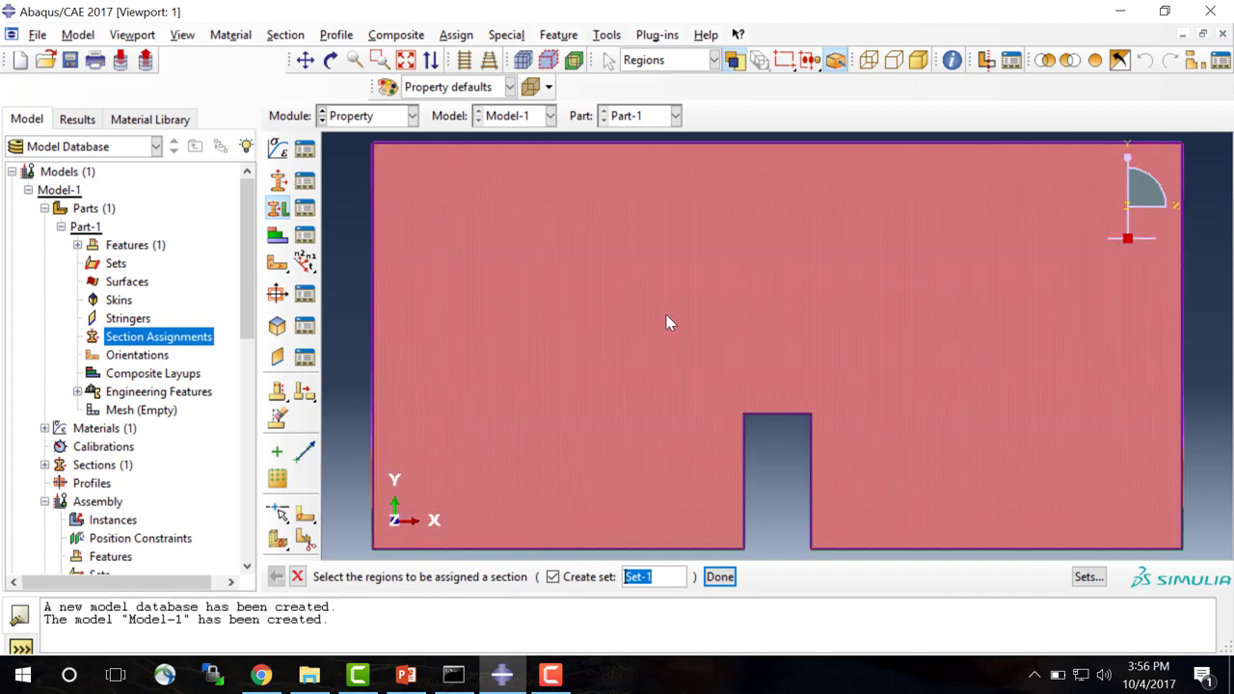
left_click(720, 577)
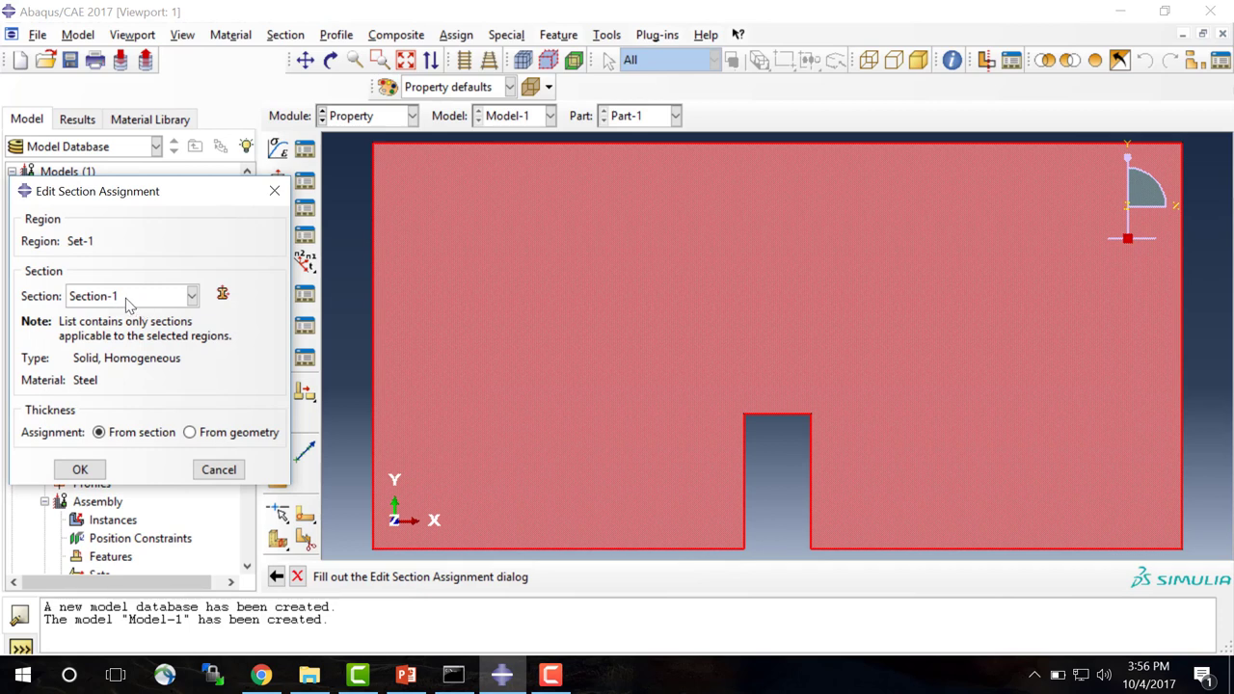
left_click(81, 469)
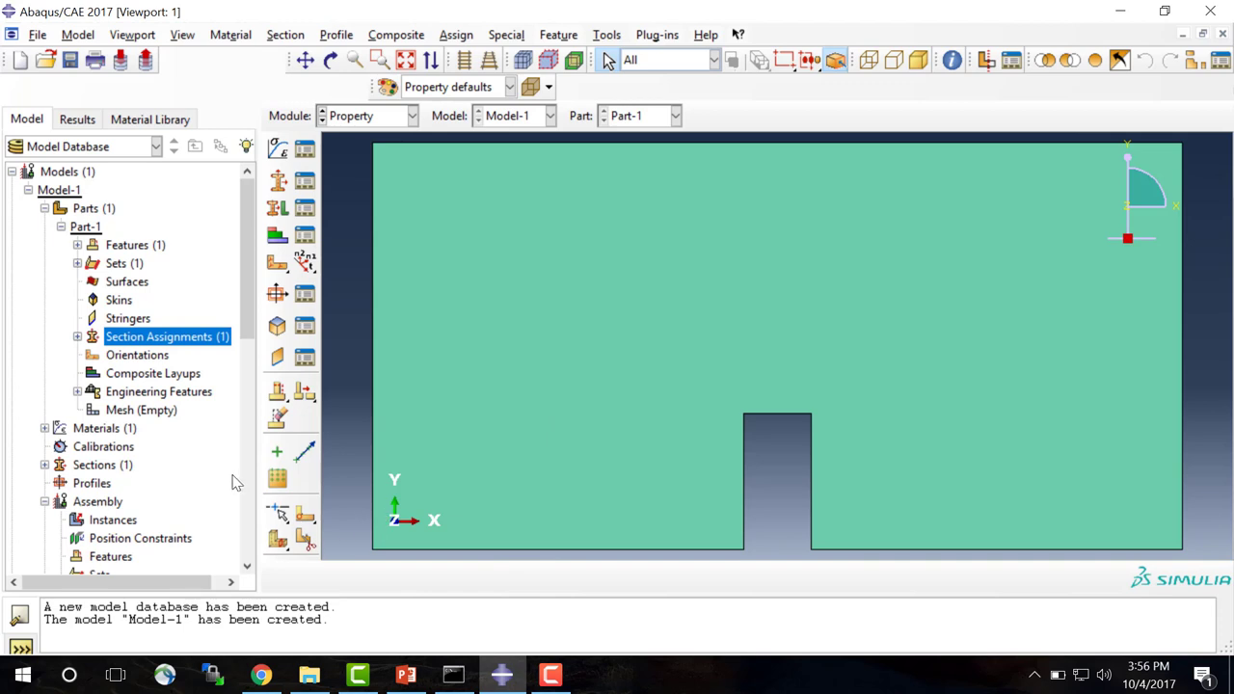
left_click(45, 208)
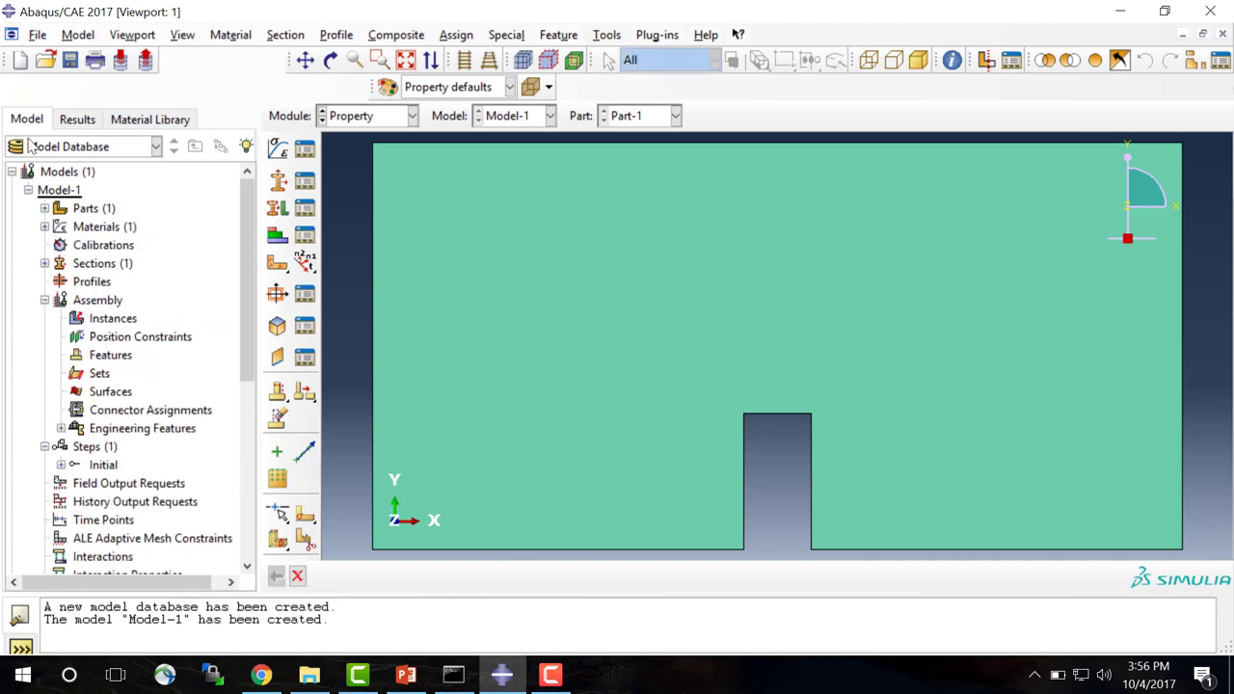
Switch to the Assembly module for Model-1.
left_click(413, 116)
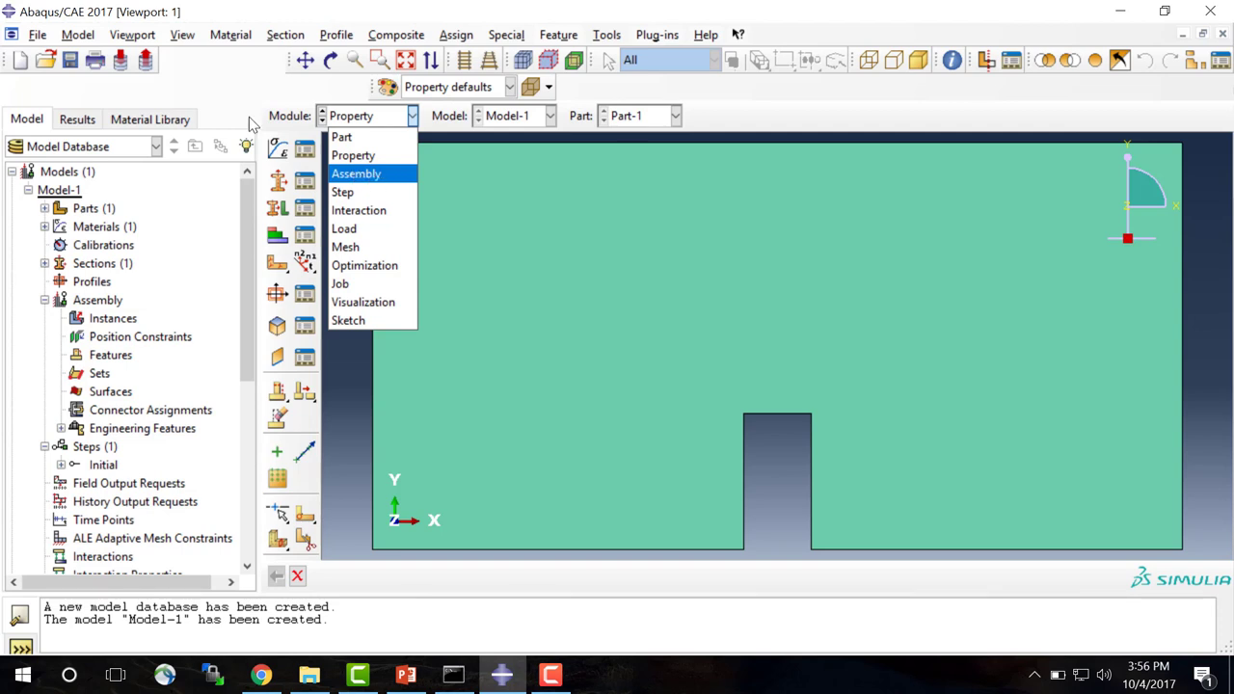
left_click(377, 183)
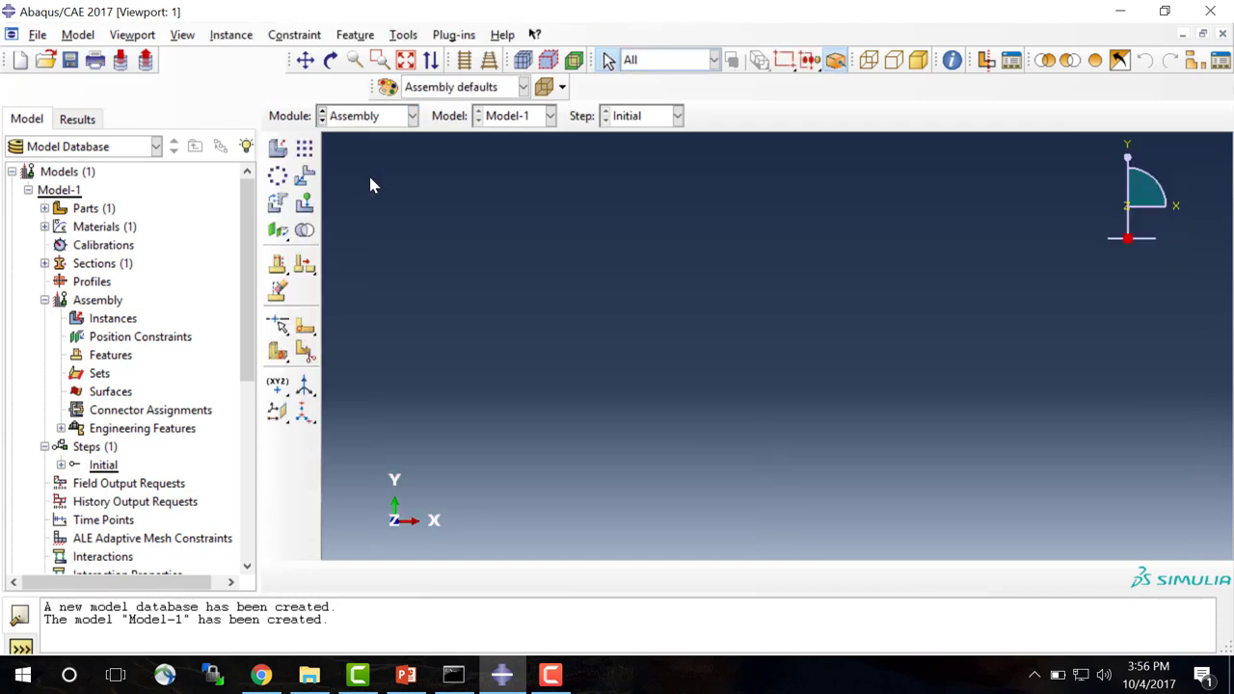
double_click(111, 319)
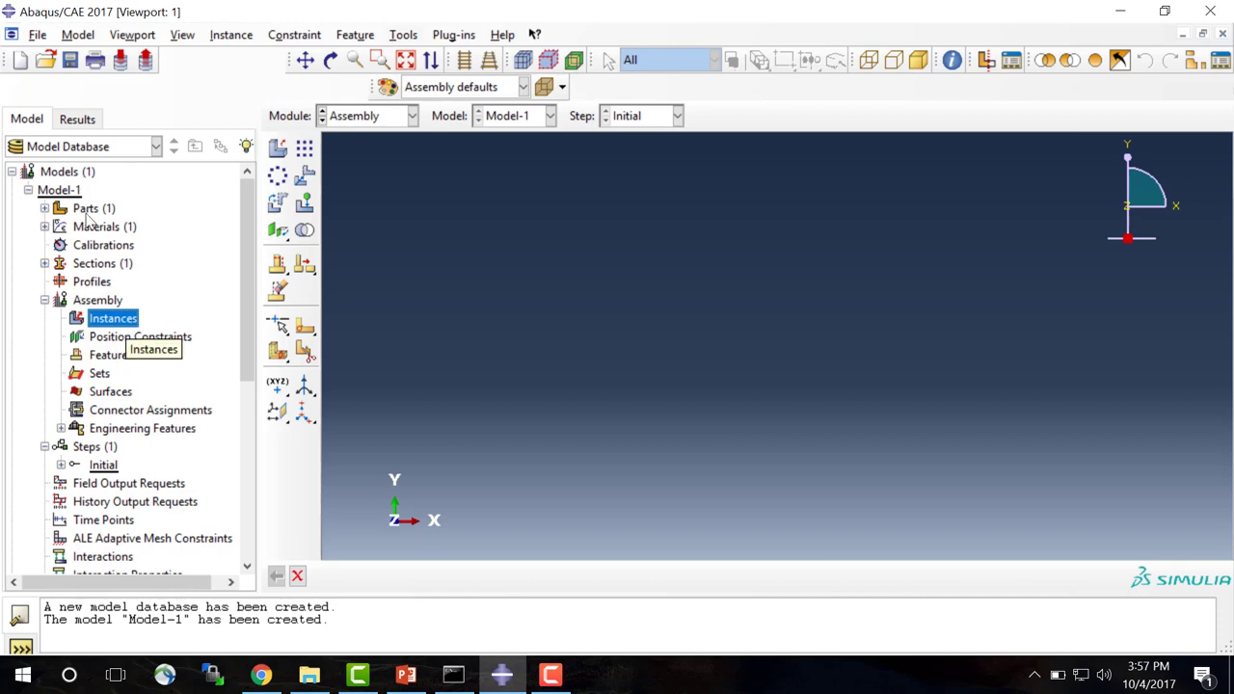
Insert a dependent instance of Part-1 into the assembly.
double_click(106, 319)
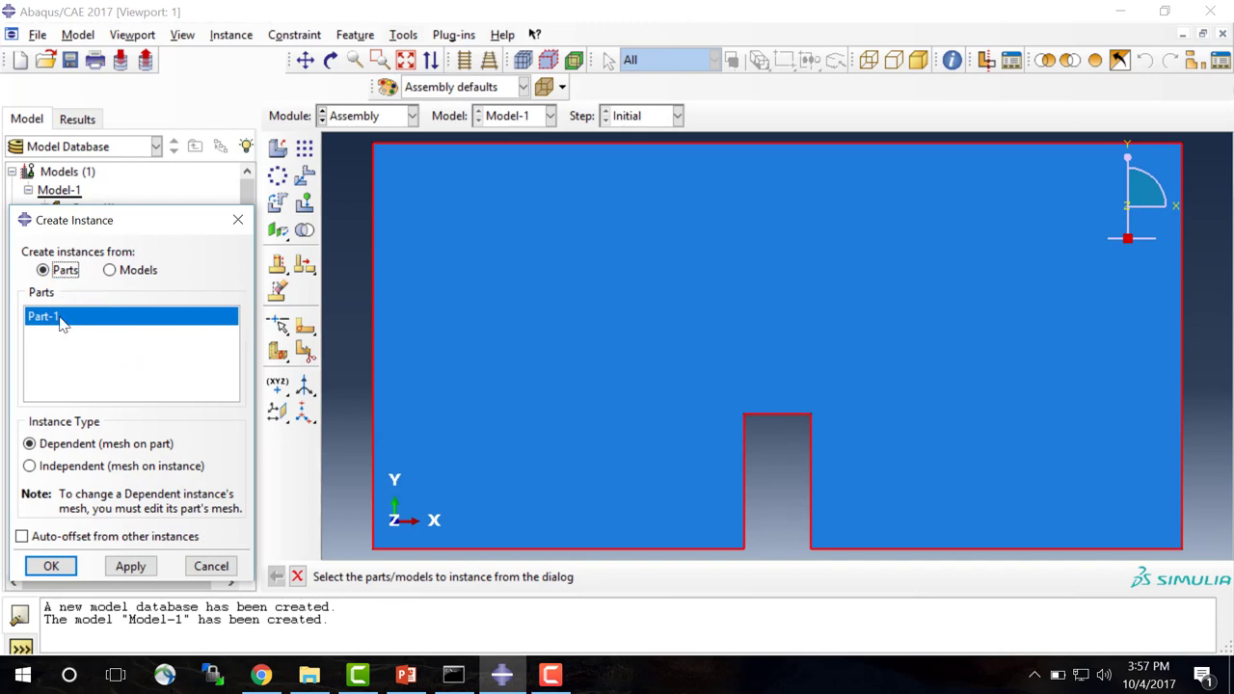
left_click(53, 567)
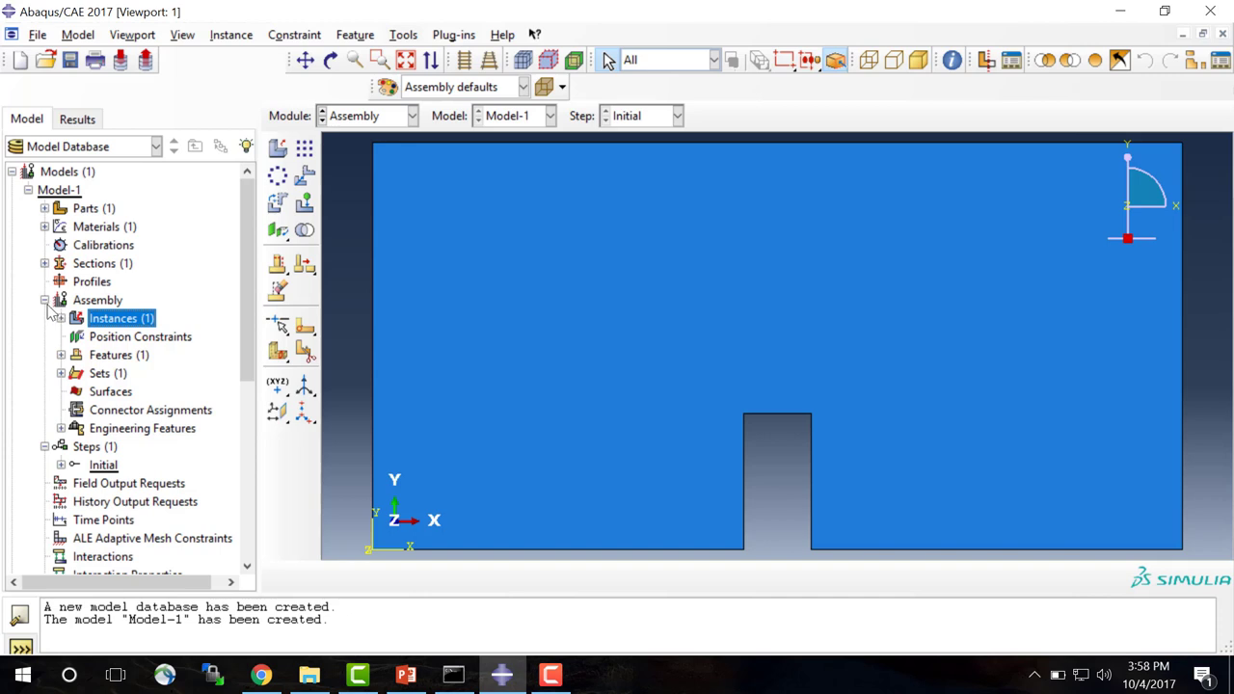
double_click(93, 449)
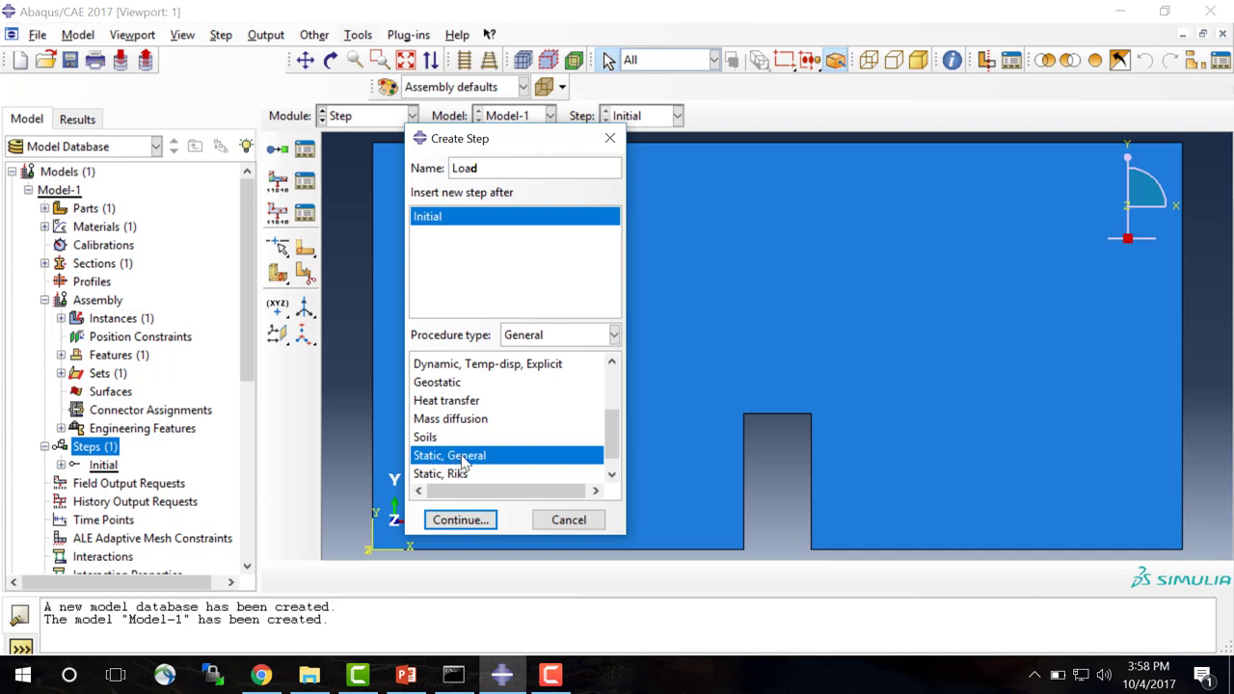
Create the Static, General step 'Load' with time period 1 after checking its incrementation.
left_click(461, 520)
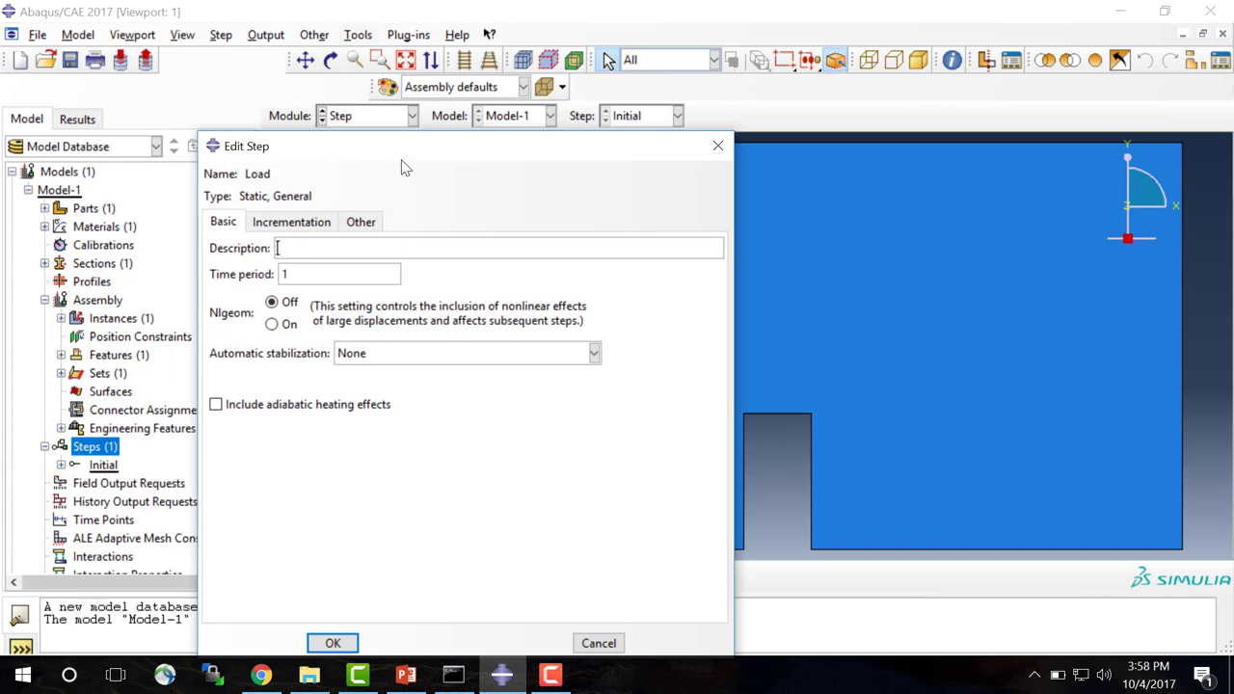
left_click_drag(424, 149, 578, 77)
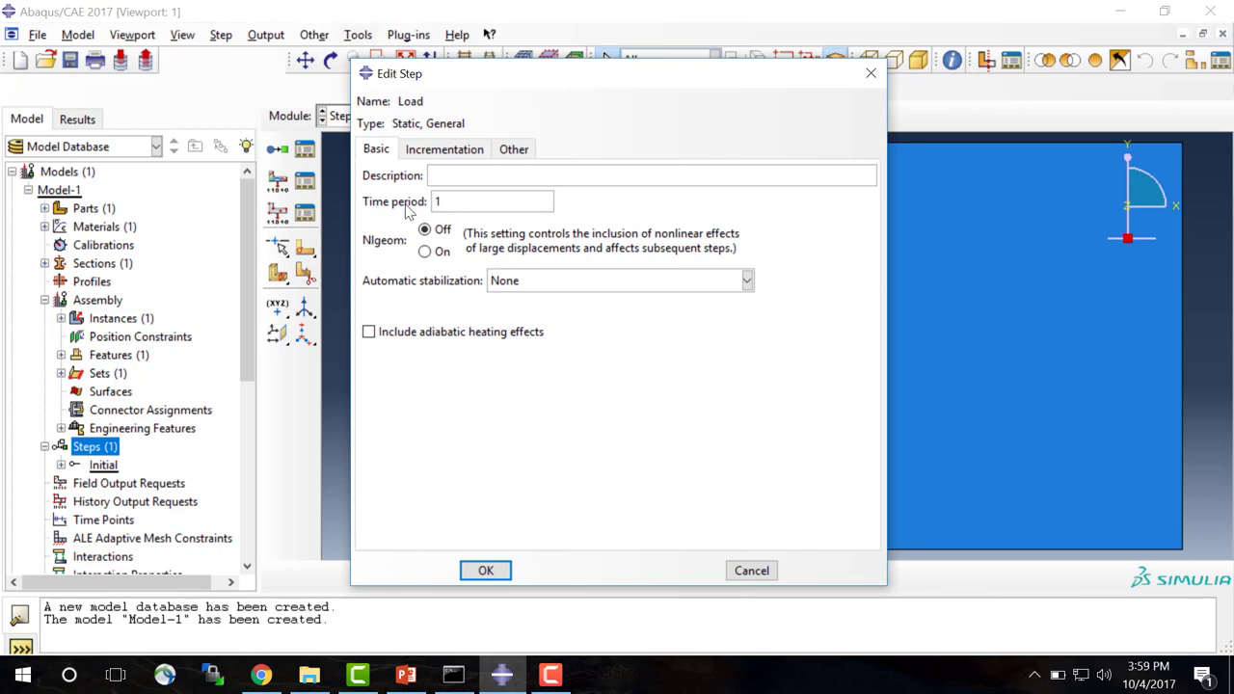
left_click(441, 152)
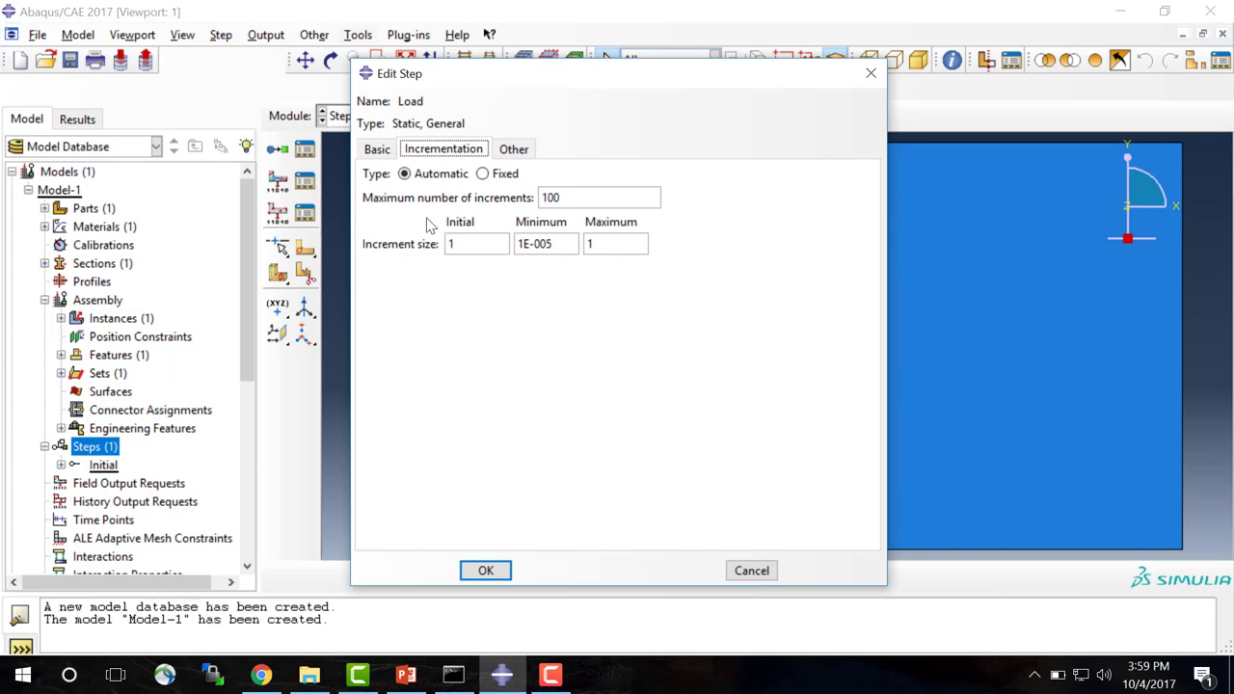
left_click(382, 155)
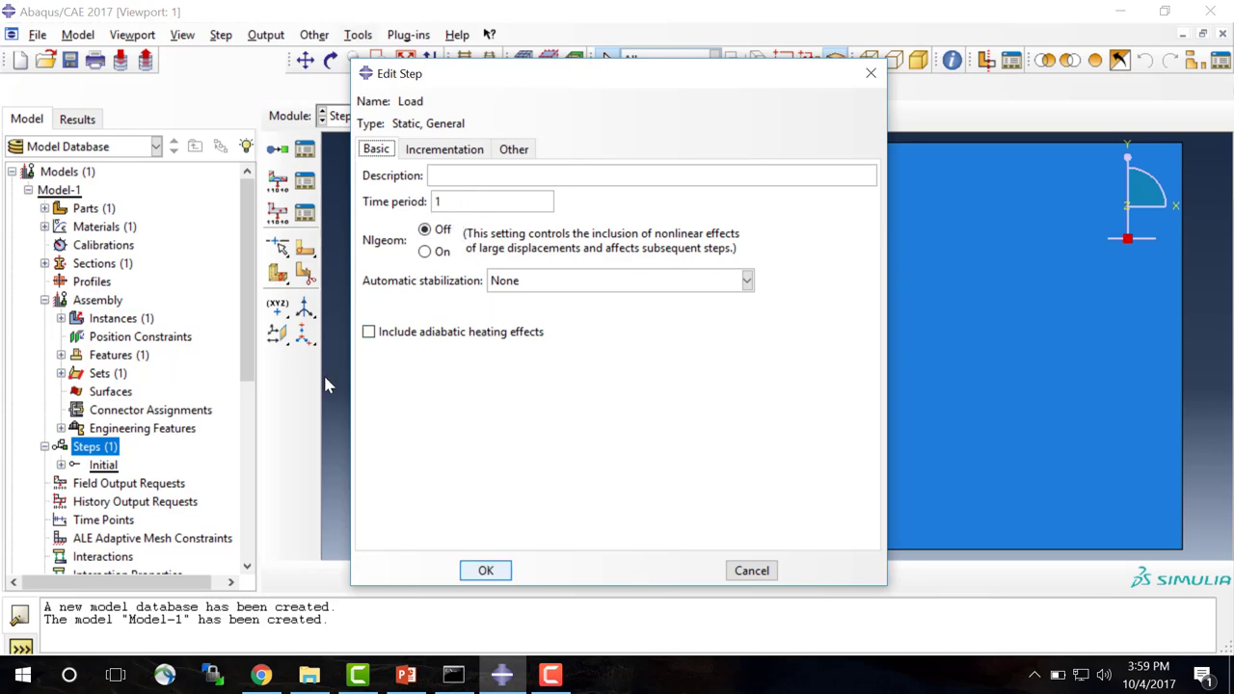
left_click(486, 571)
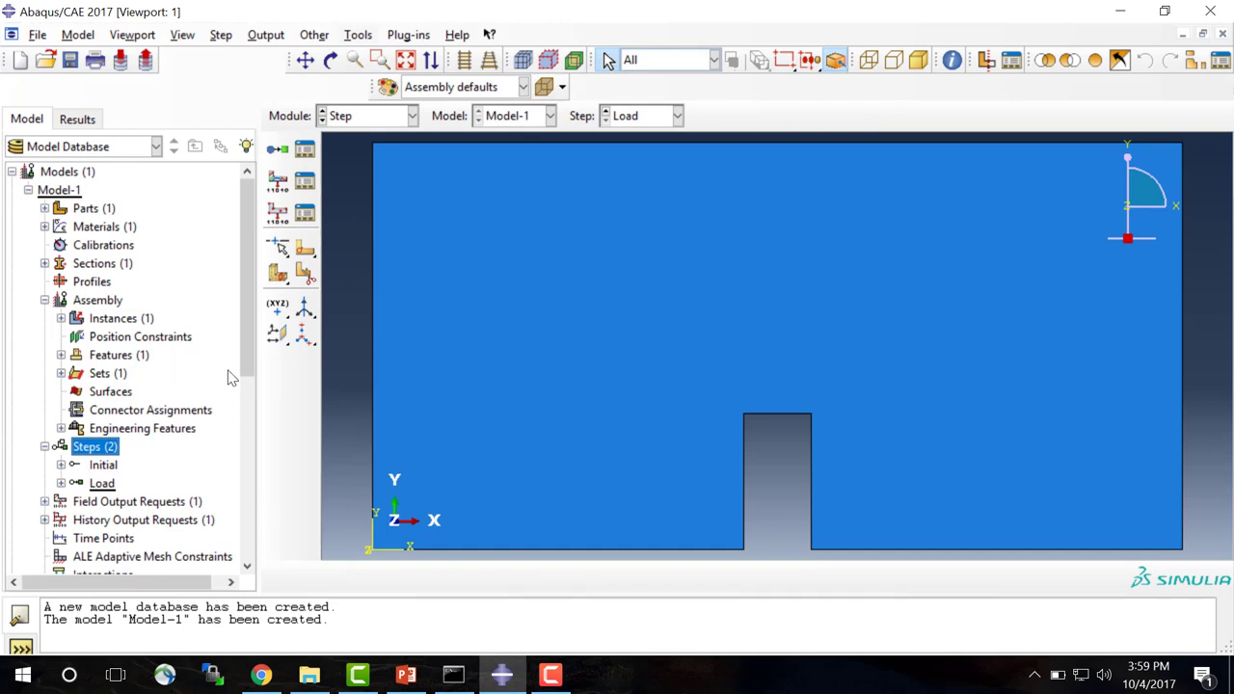
scroll(217, 433, "down", 4)
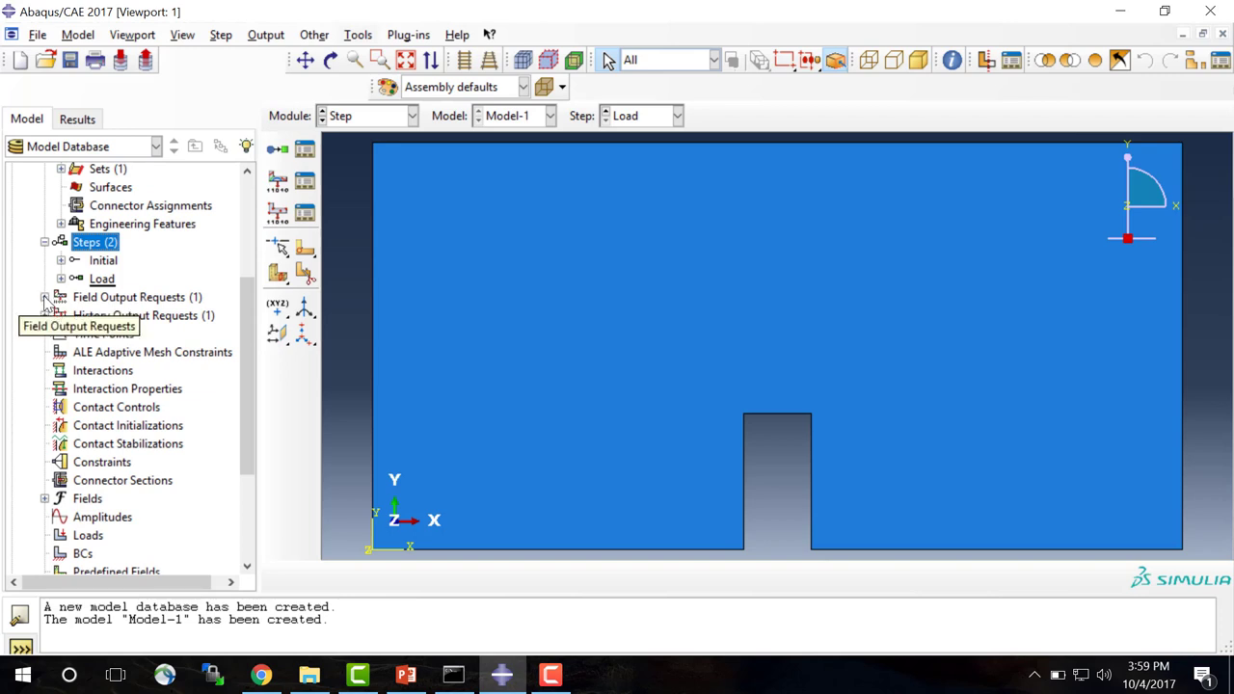
left_click(44, 298)
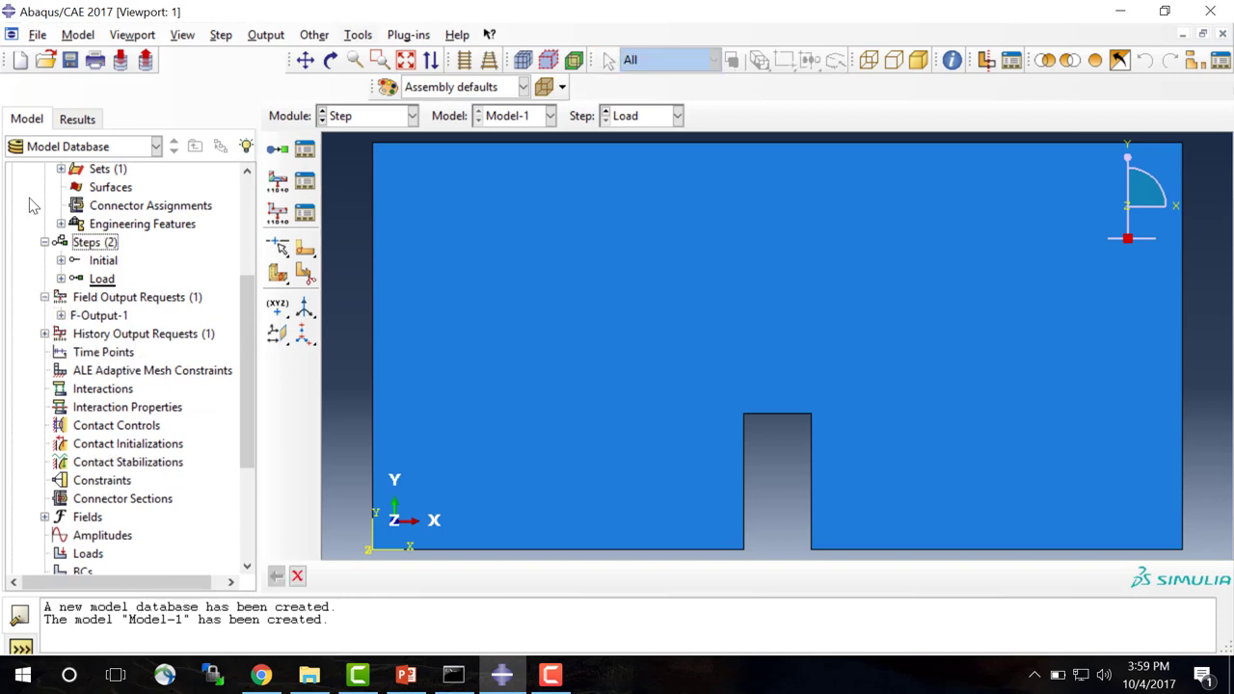
double_click(96, 317)
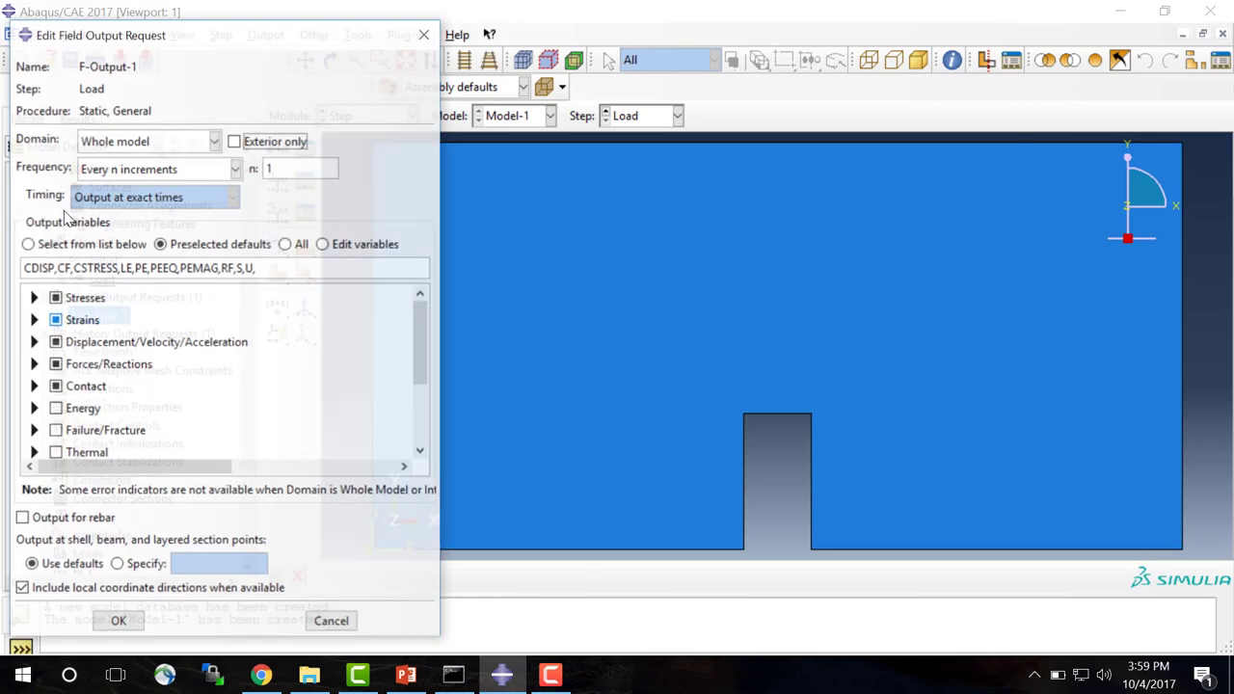
left_click_drag(119, 38, 548, 51)
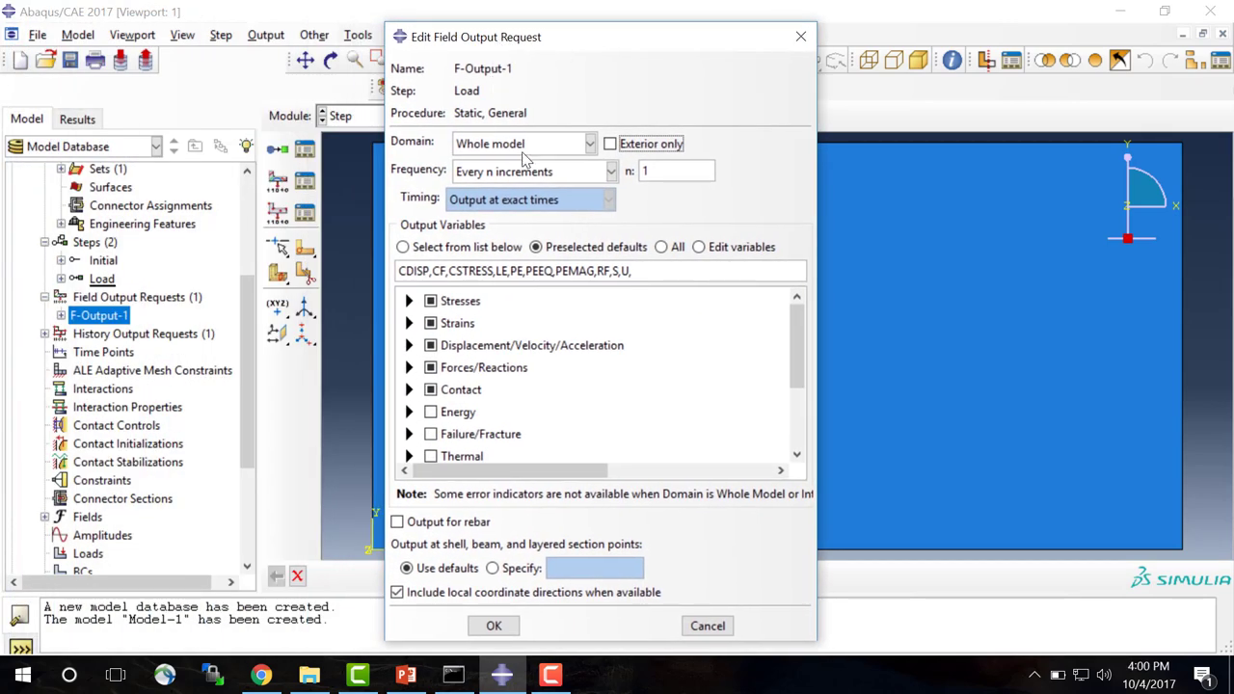
left_click(408, 301)
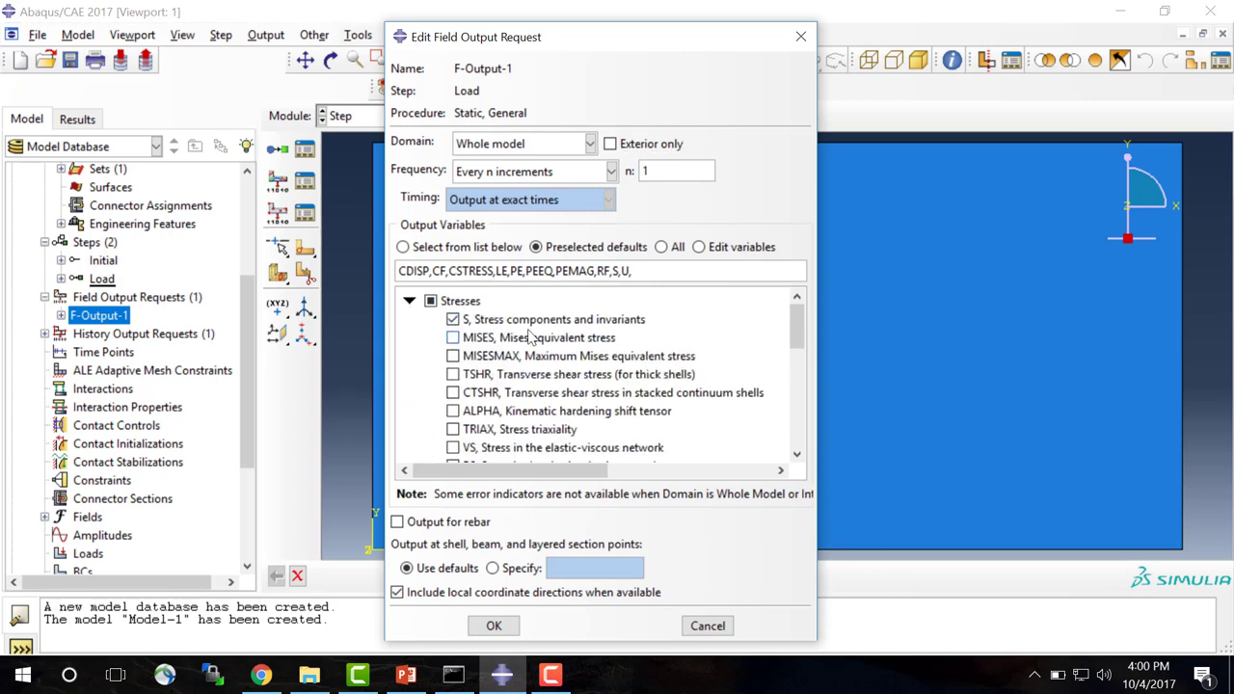
scroll(529, 334, "down", 6)
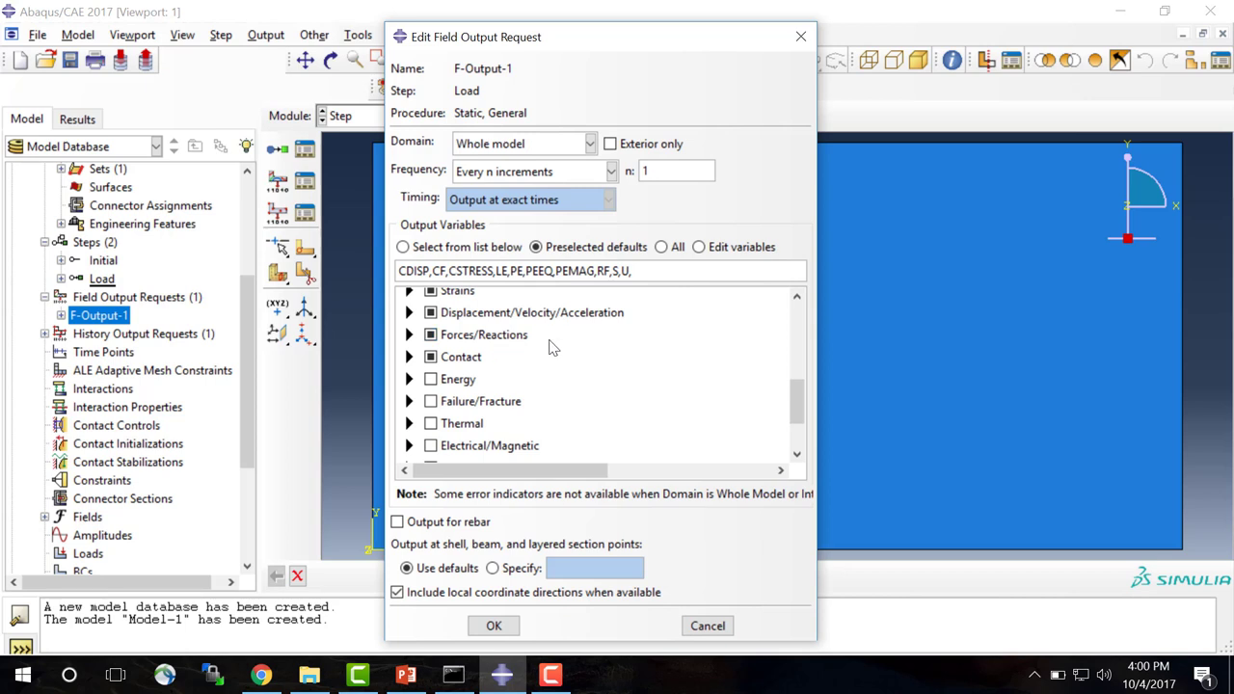
scroll(553, 347, "down", 3)
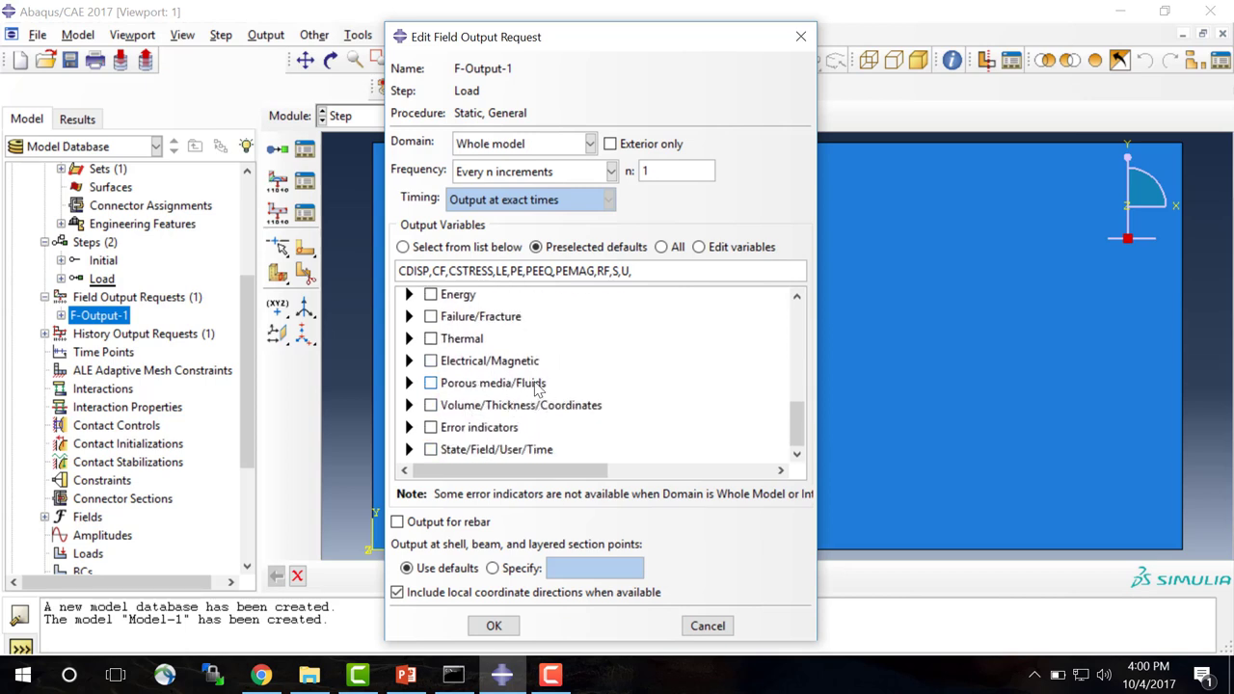
scroll(526, 385, "up", 10)
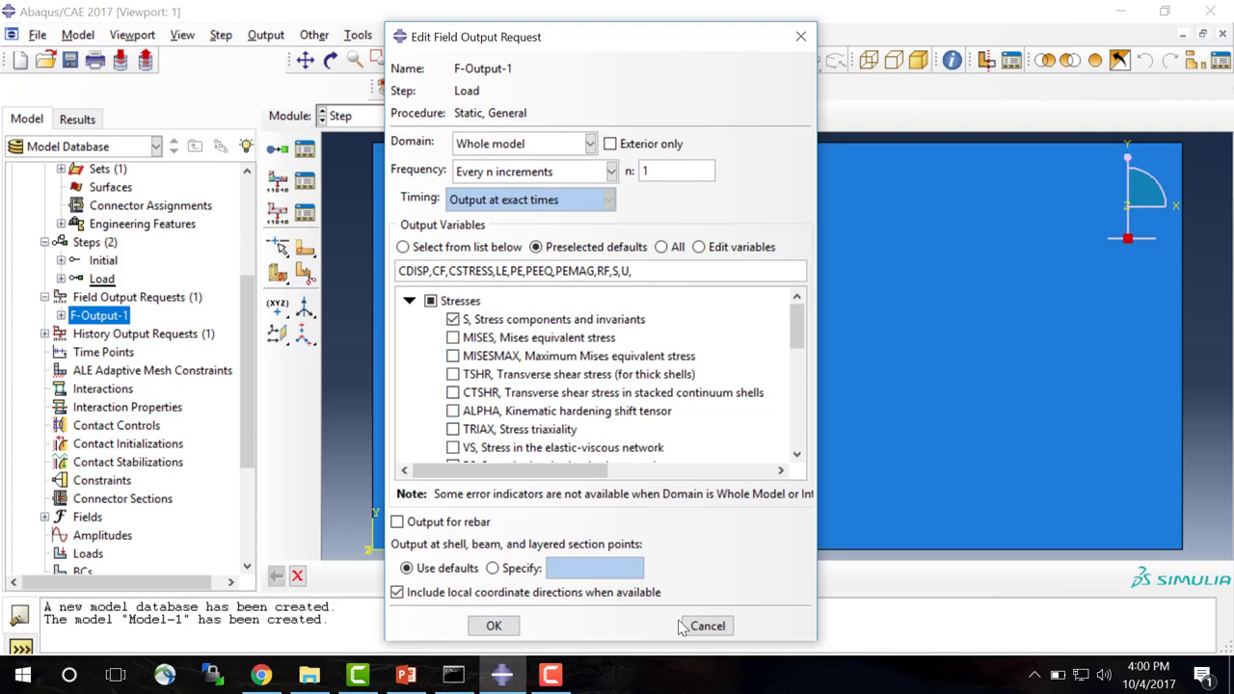
left_click(707, 627)
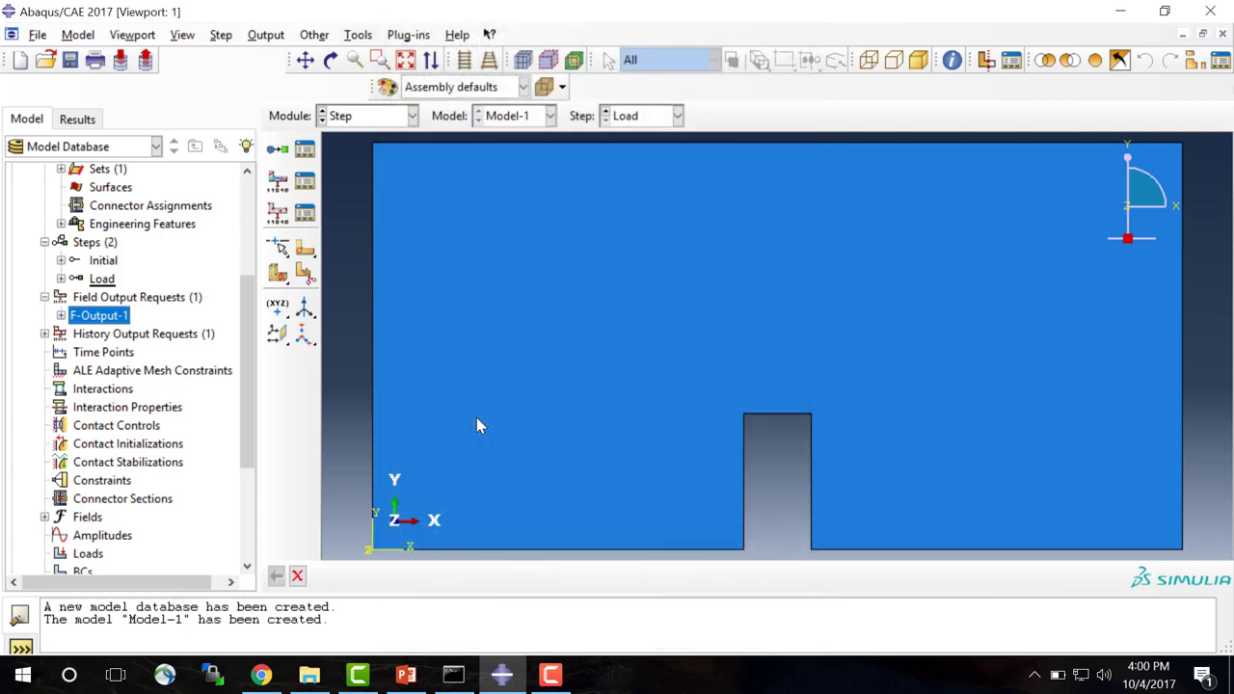
left_click(45, 297)
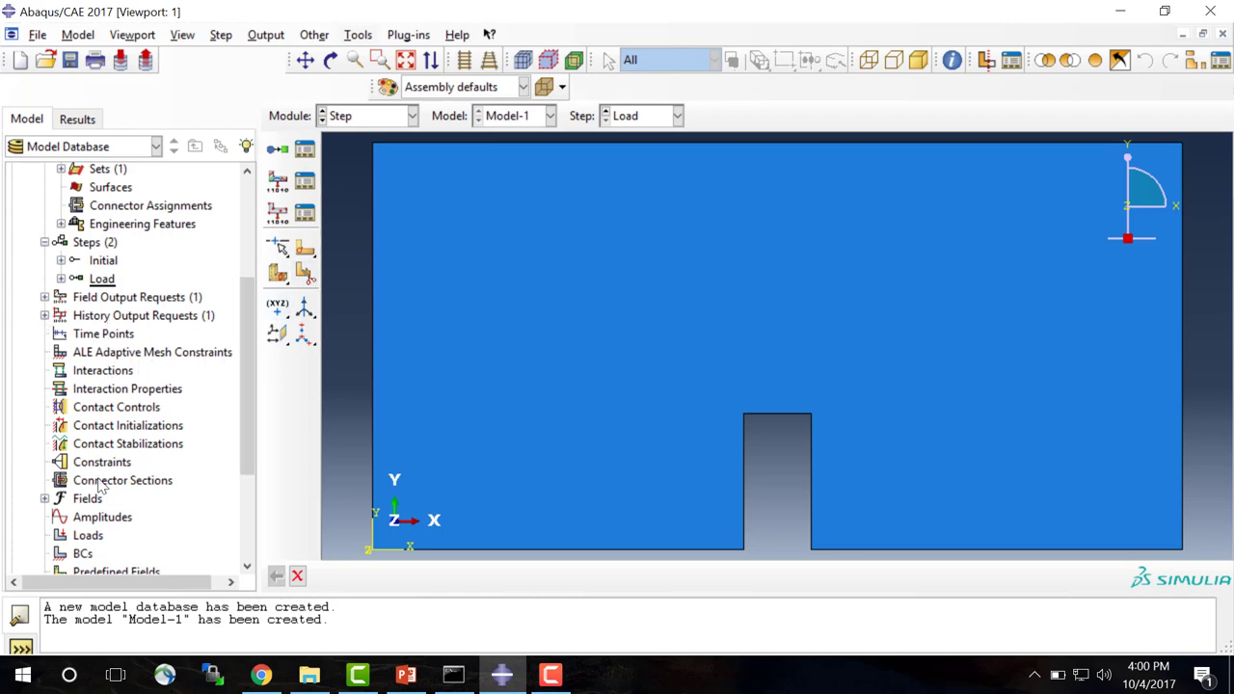
left_click(104, 372)
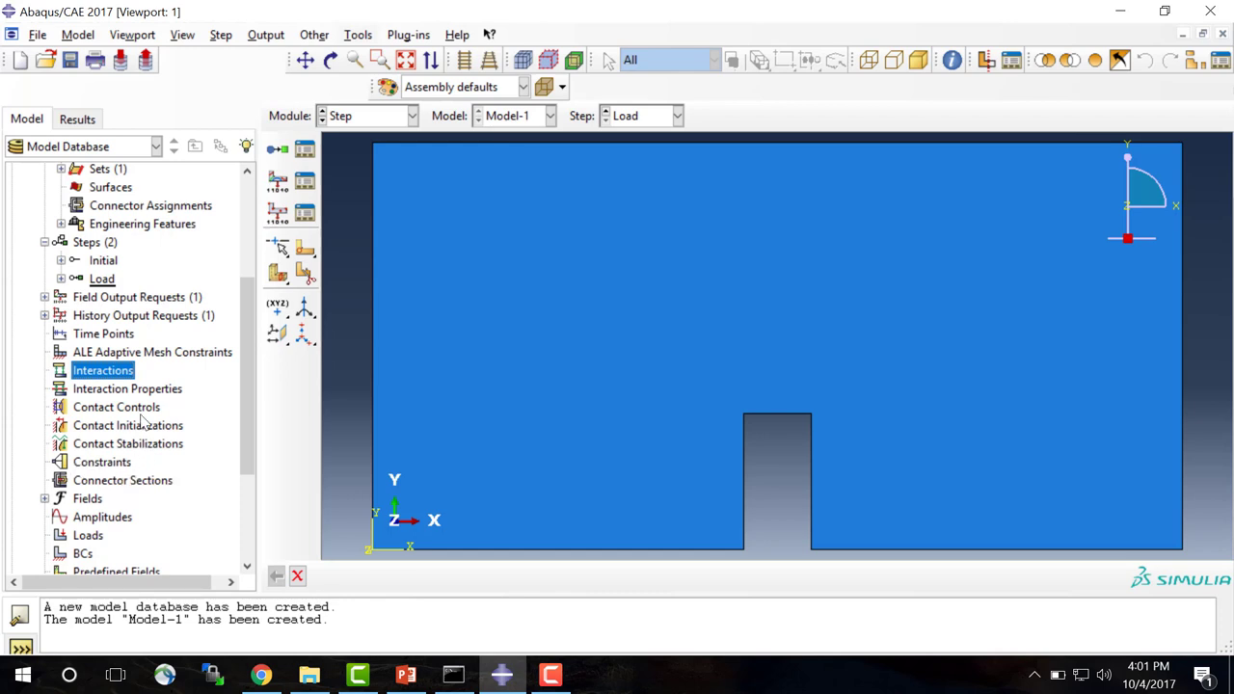
scroll(143, 422, "down", 3)
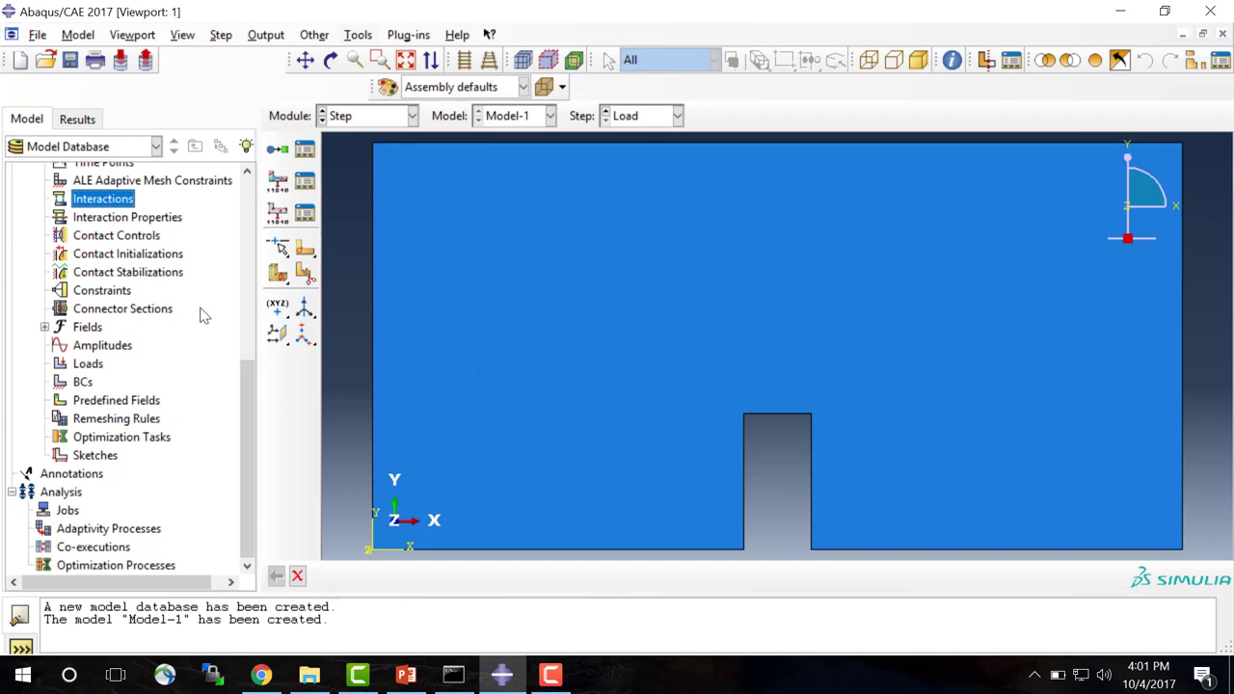
Start a Displacement/Rotation boundary condition assigned to the Load step.
double_click(85, 383)
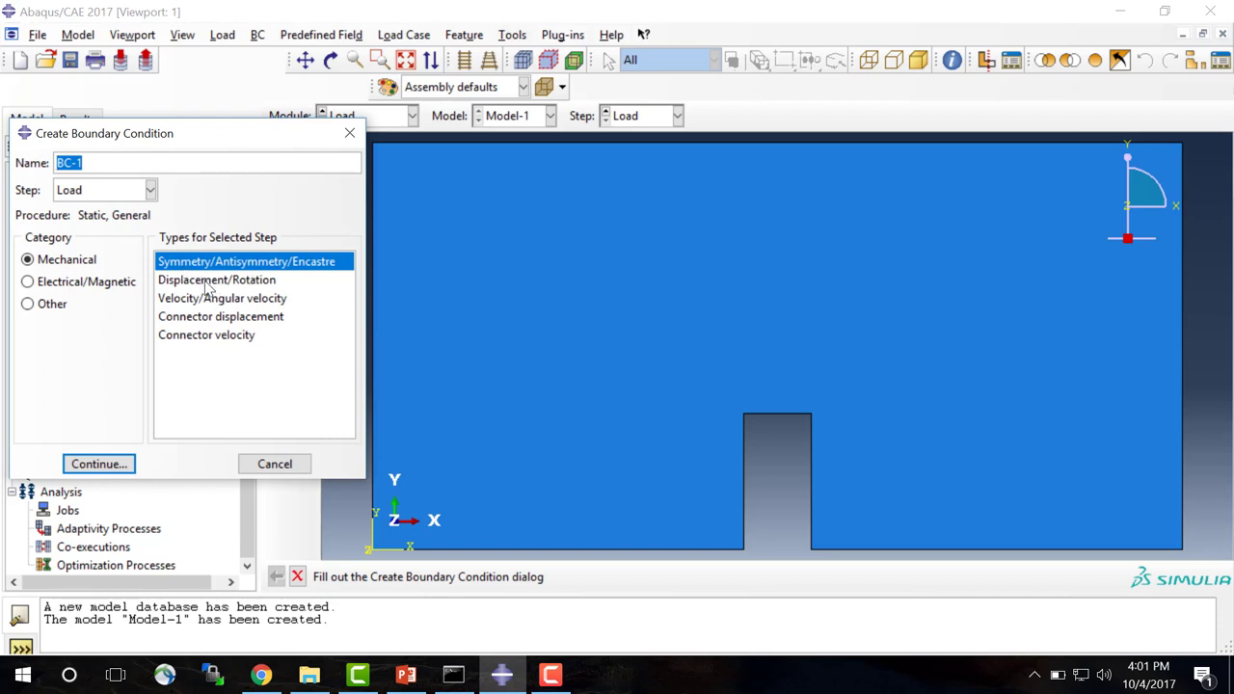
left_click(203, 281)
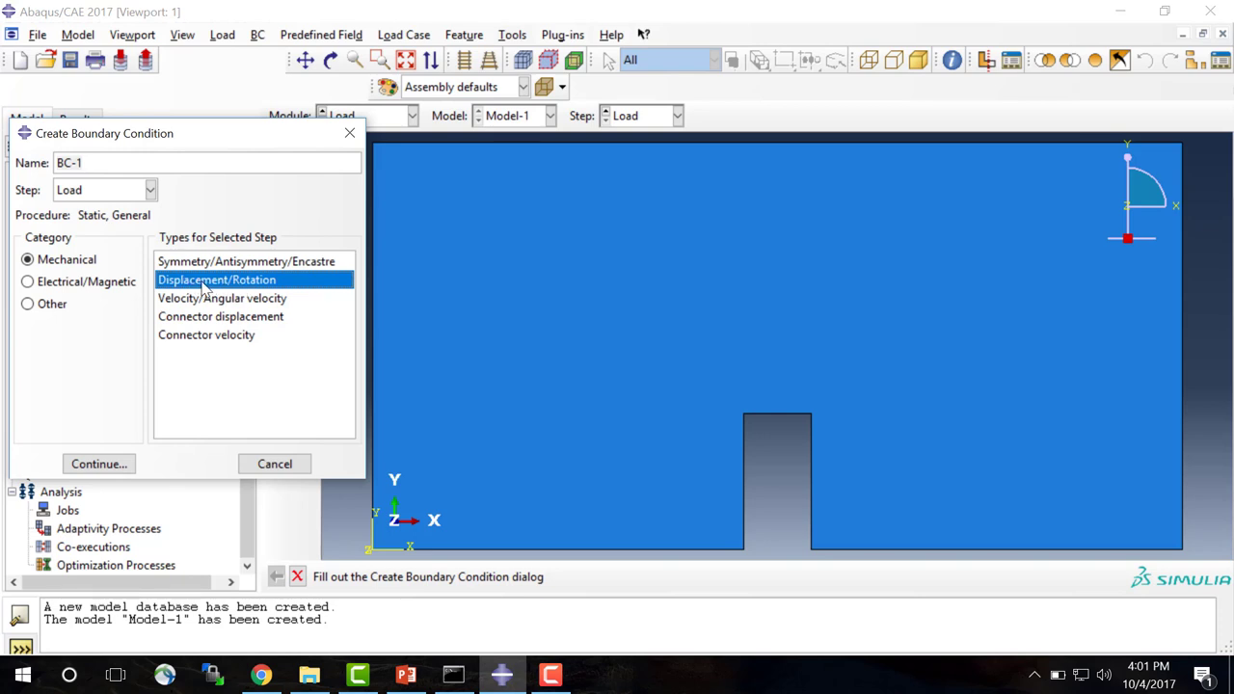
left_click(150, 191)
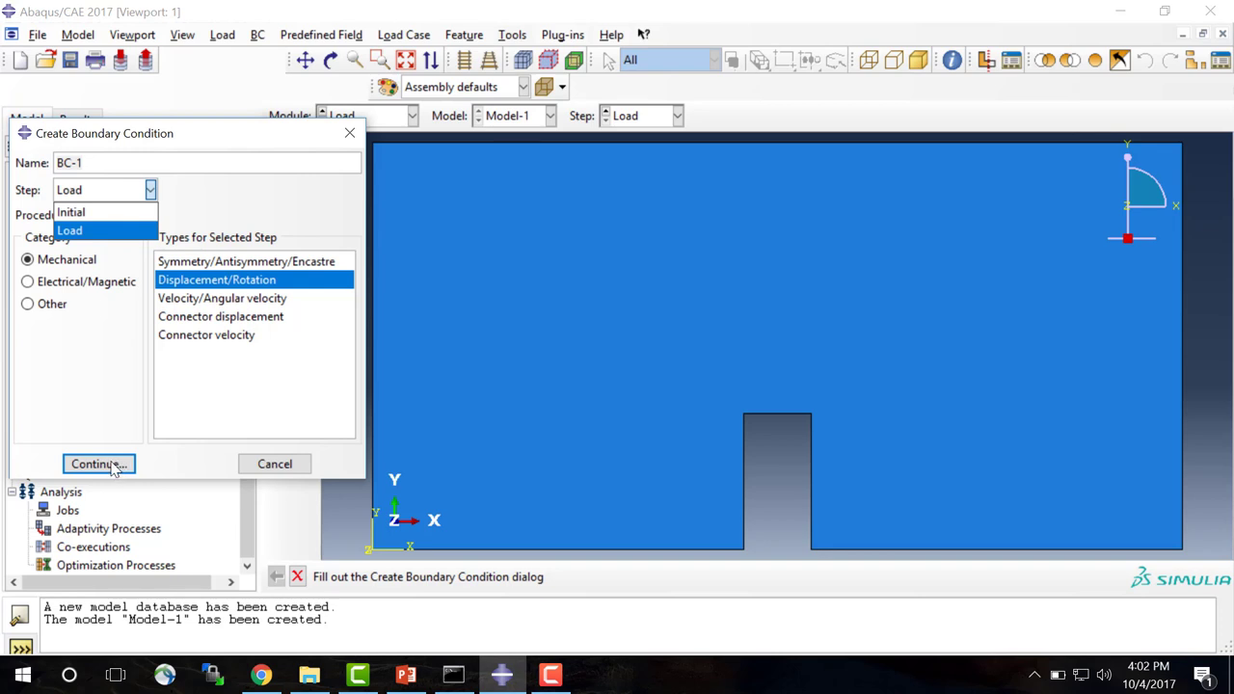
left_click(72, 237)
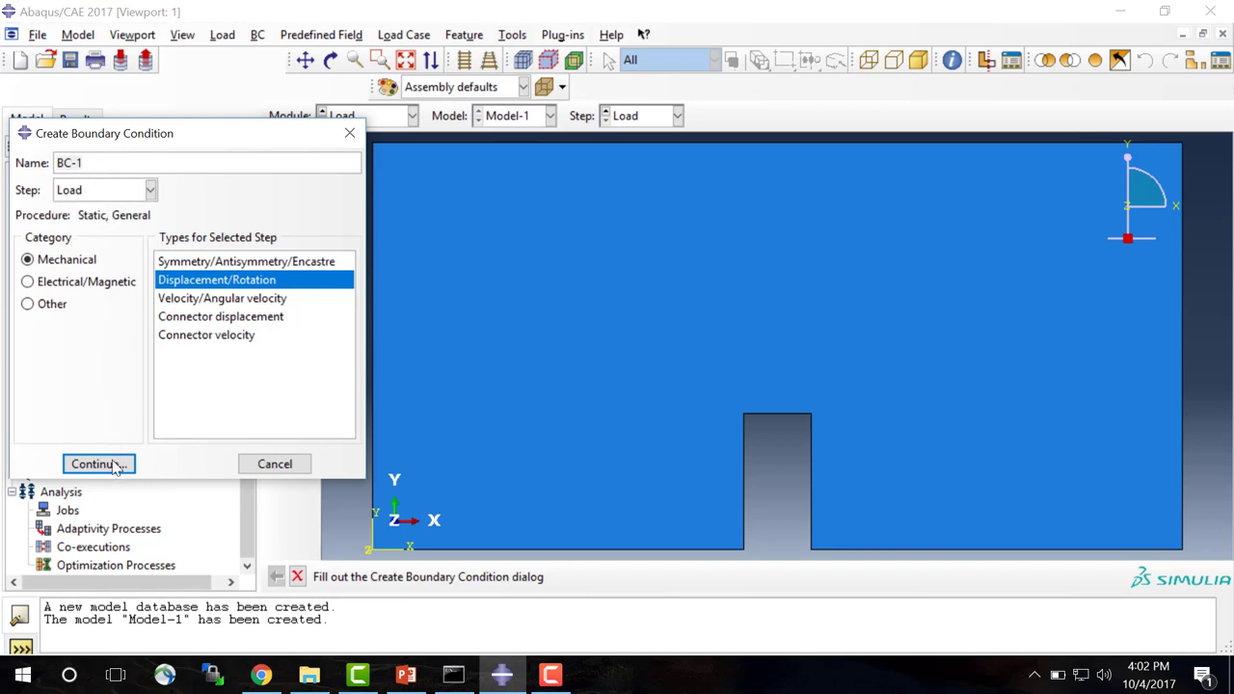
key("Return")
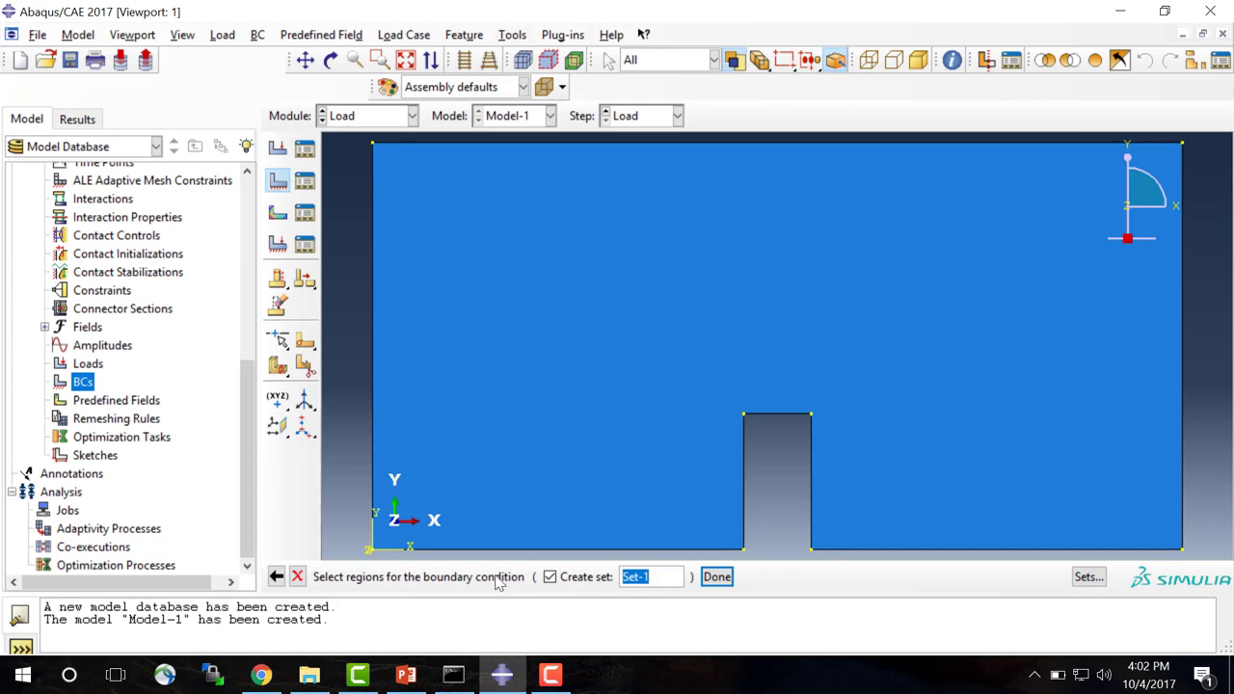
Select the plate's four outer corner vertices as the condition's region.
left_click(371, 551)
left_click(390, 428)
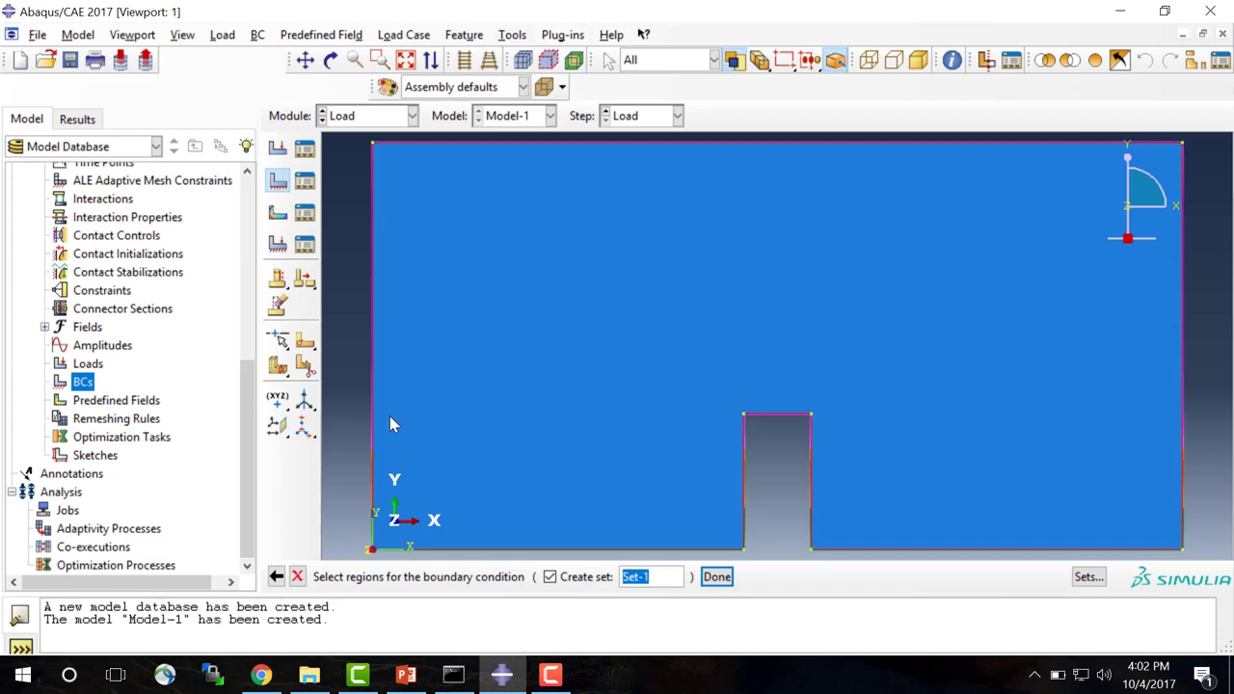
left_click(373, 144)
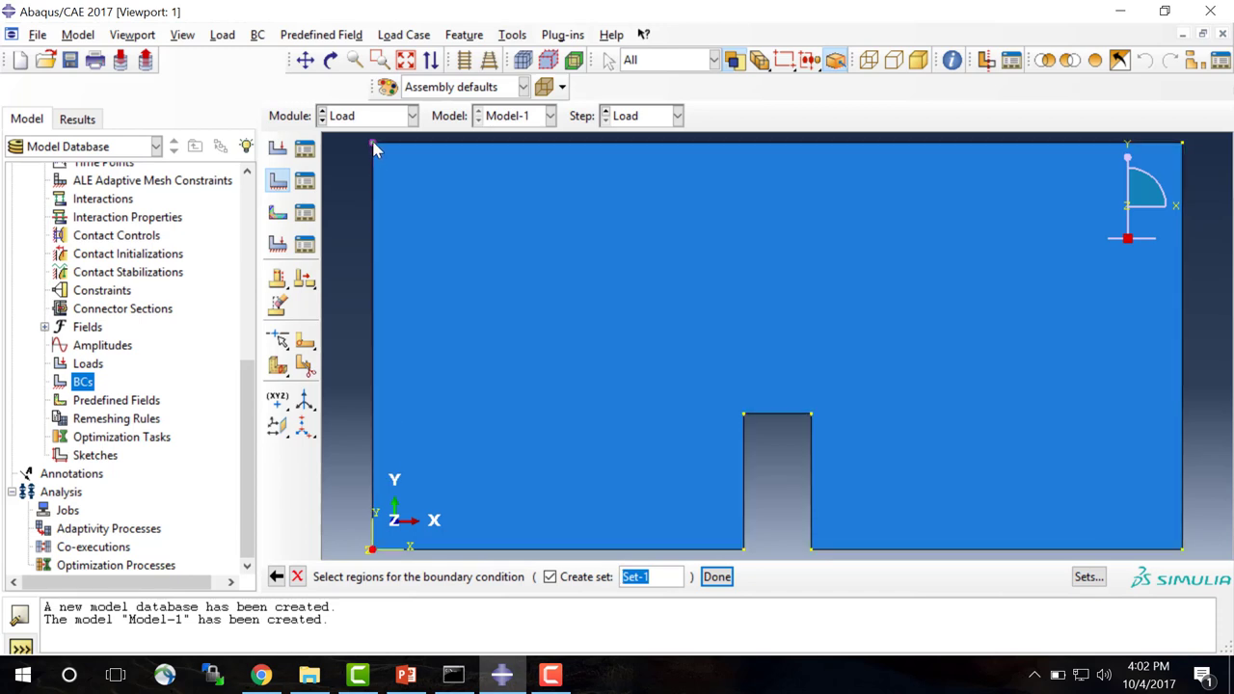
left_click(373, 150)
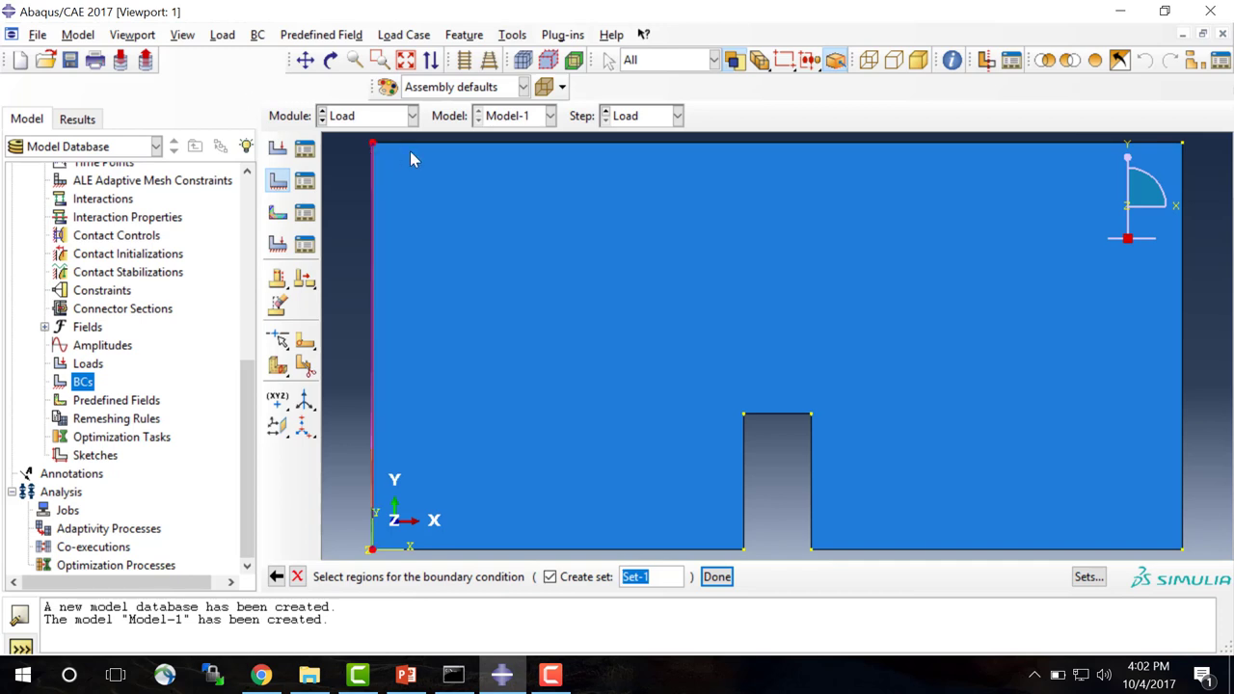
left_click(1183, 143)
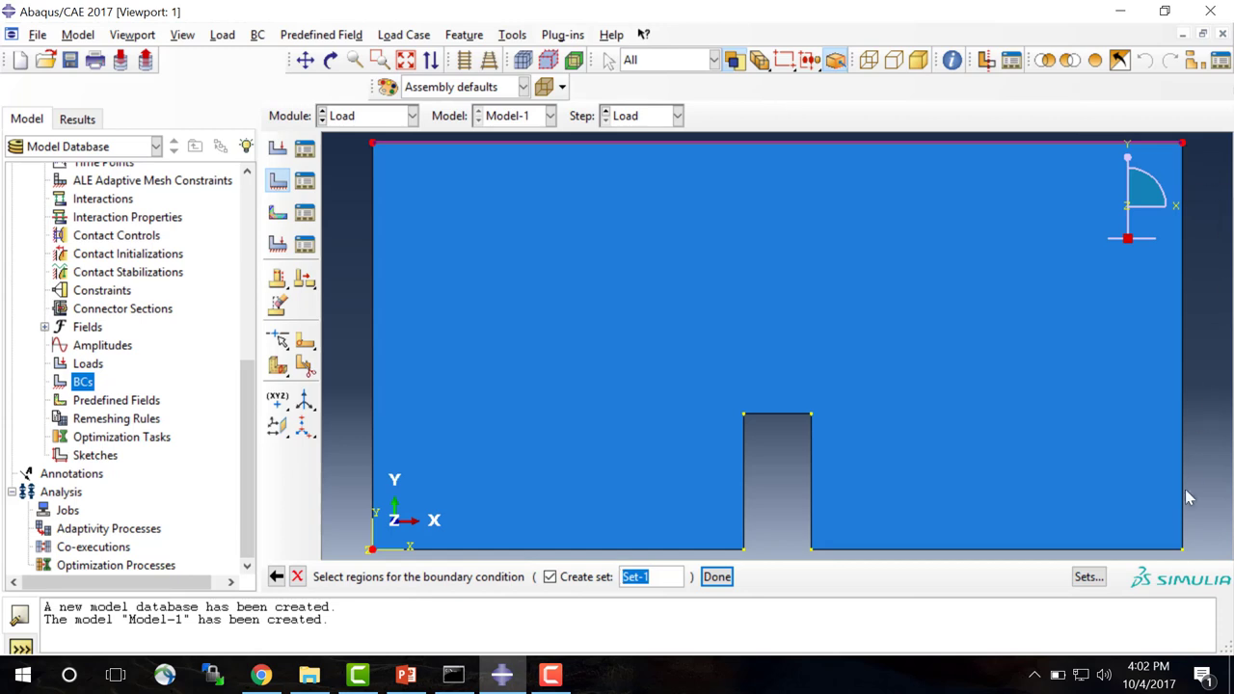
left_click(1183, 550)
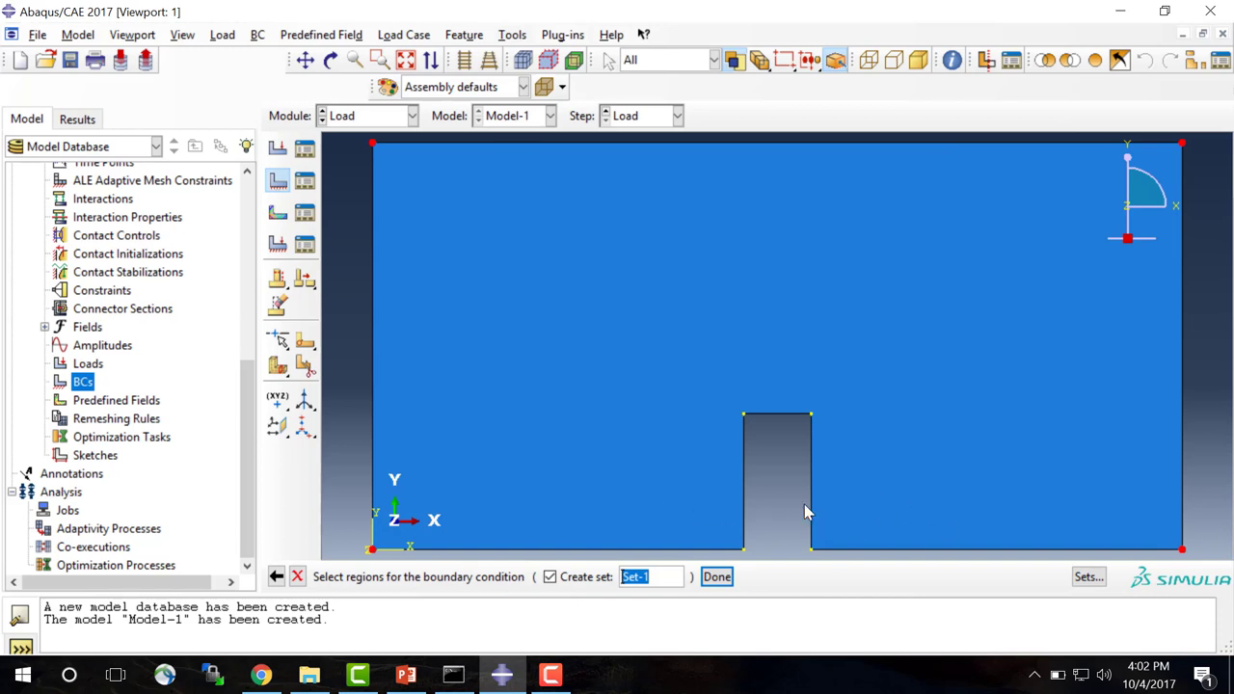
Complete BC-1 on the four corners with U2 fixed at 0.
left_click(717, 577)
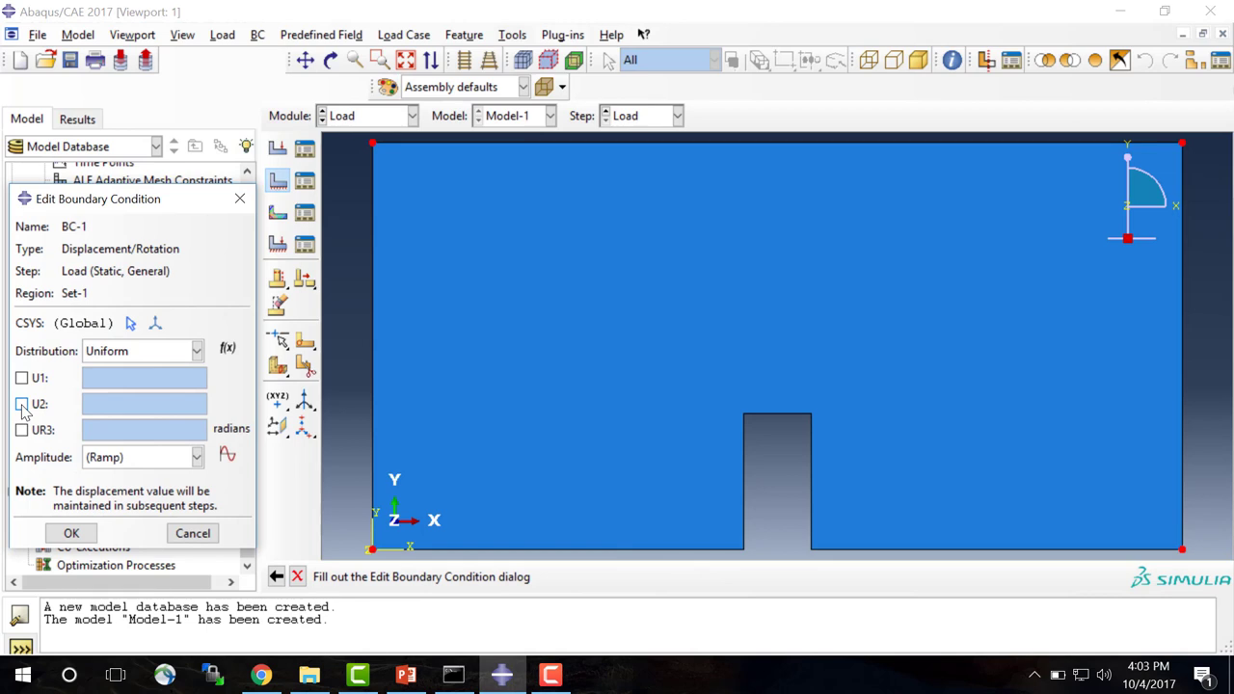
left_click(21, 405)
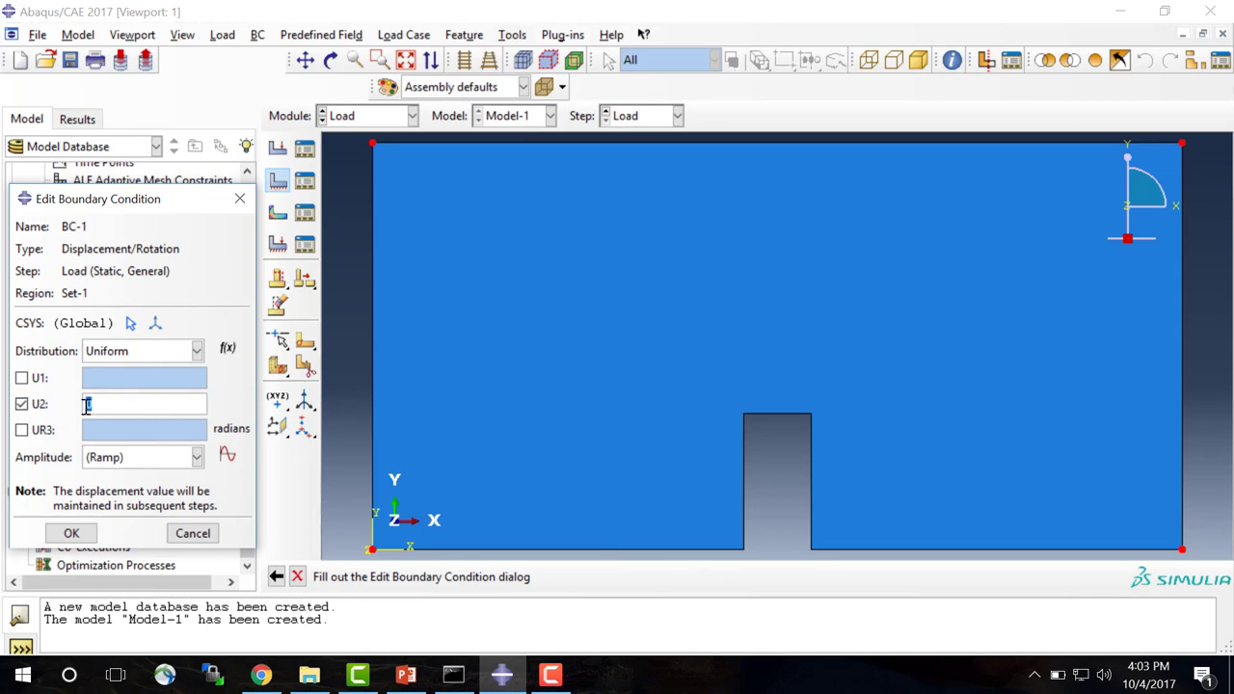
left_click(75, 533)
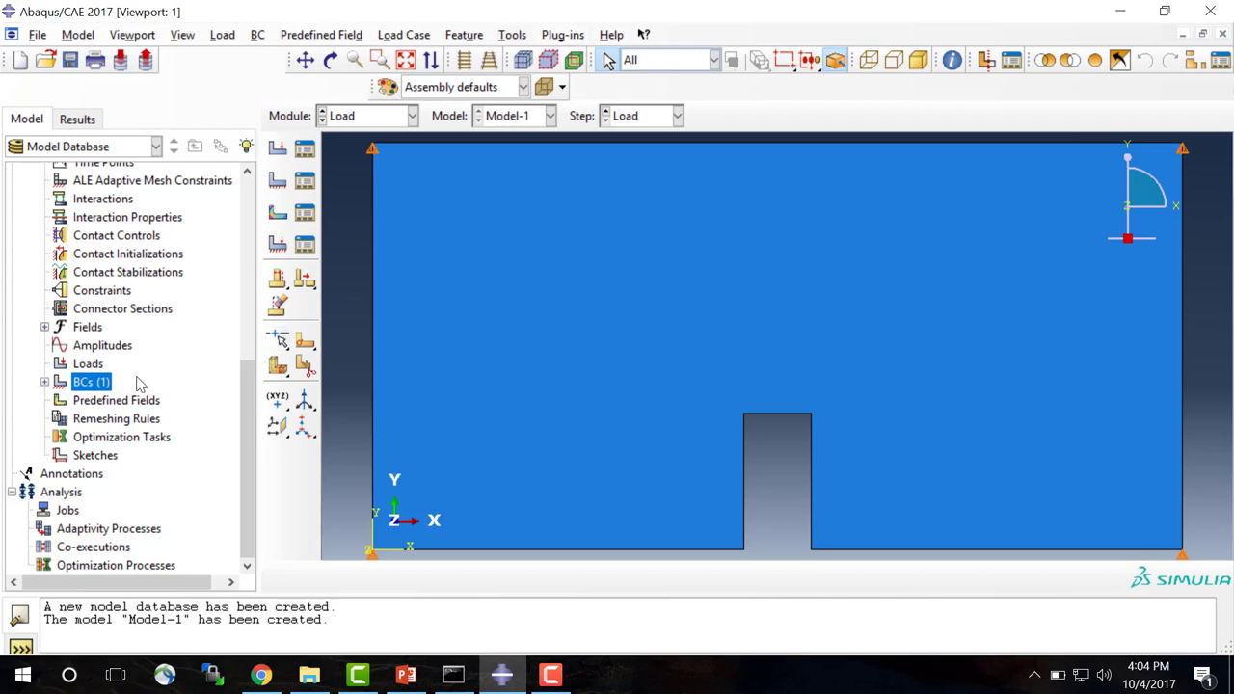
Create Displacement/Rotation BC-2 on the lower-left corner vertex with U1 = 0.
double_click(91, 382)
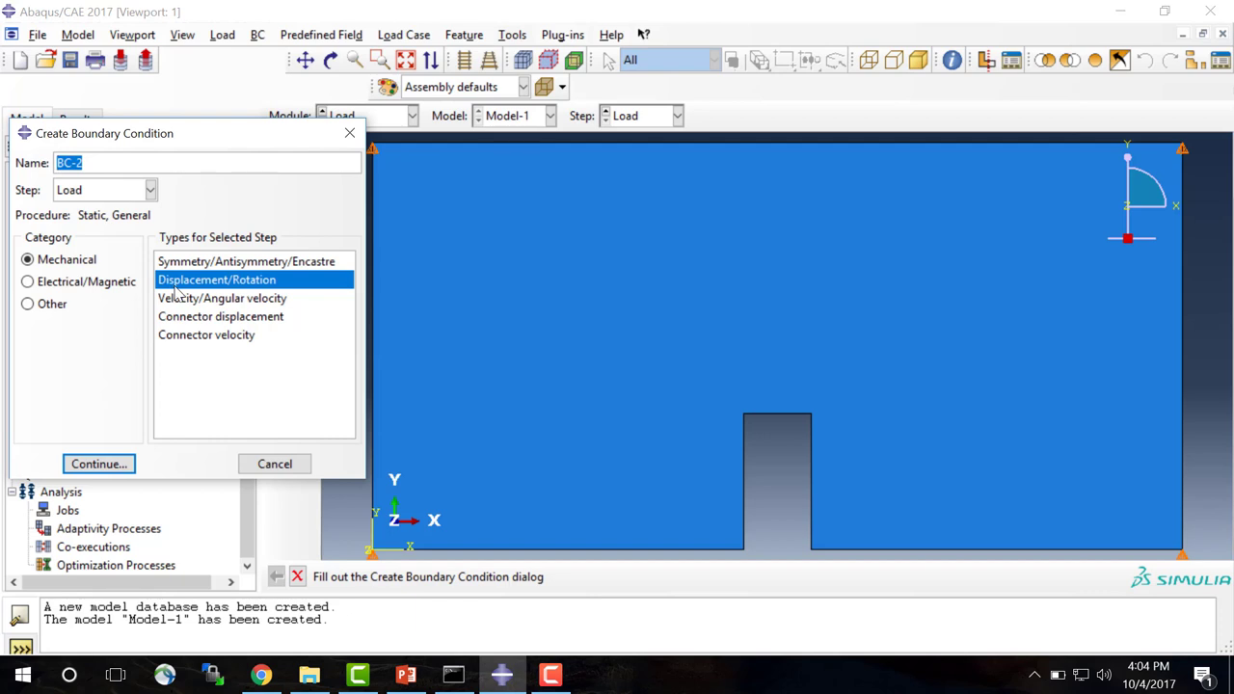
left_click(96, 463)
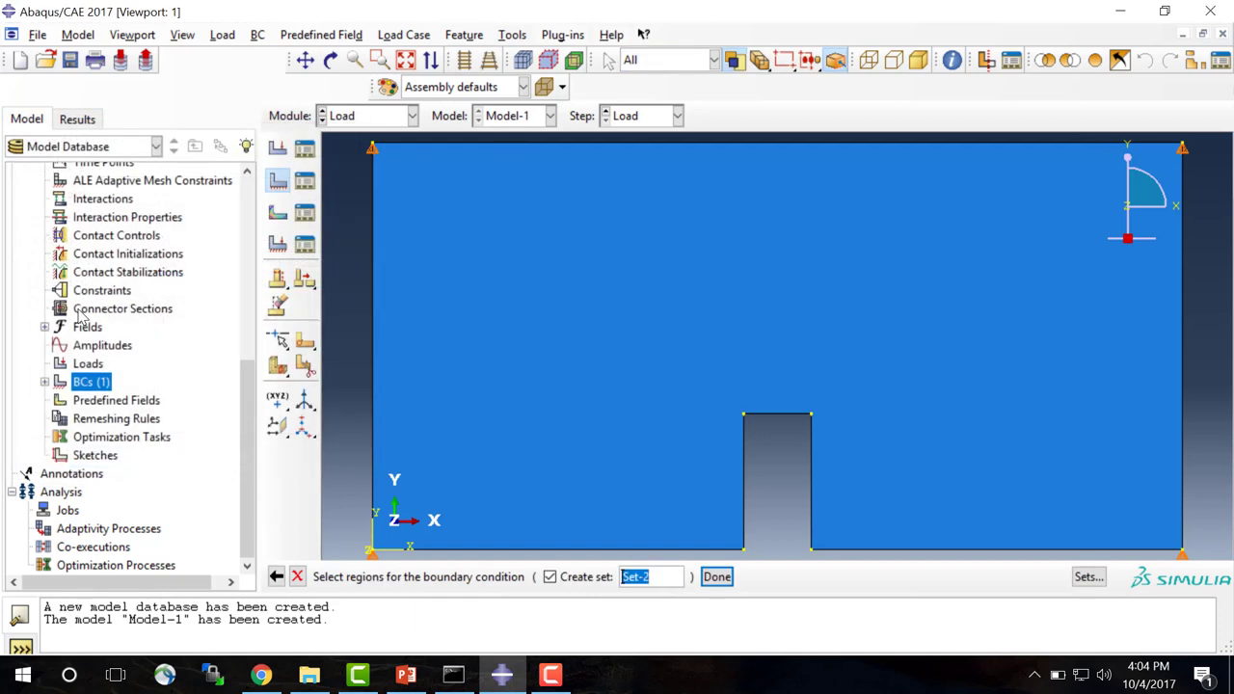
left_click(372, 551)
left_click(725, 584)
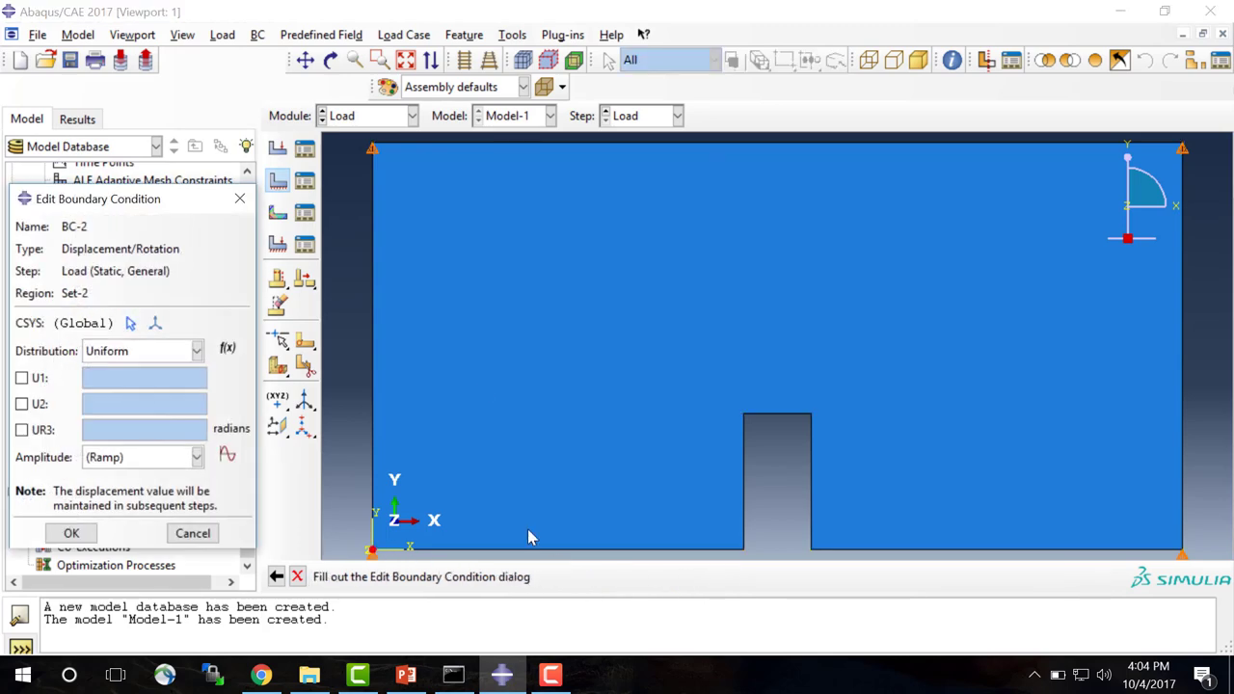
left_click(22, 378)
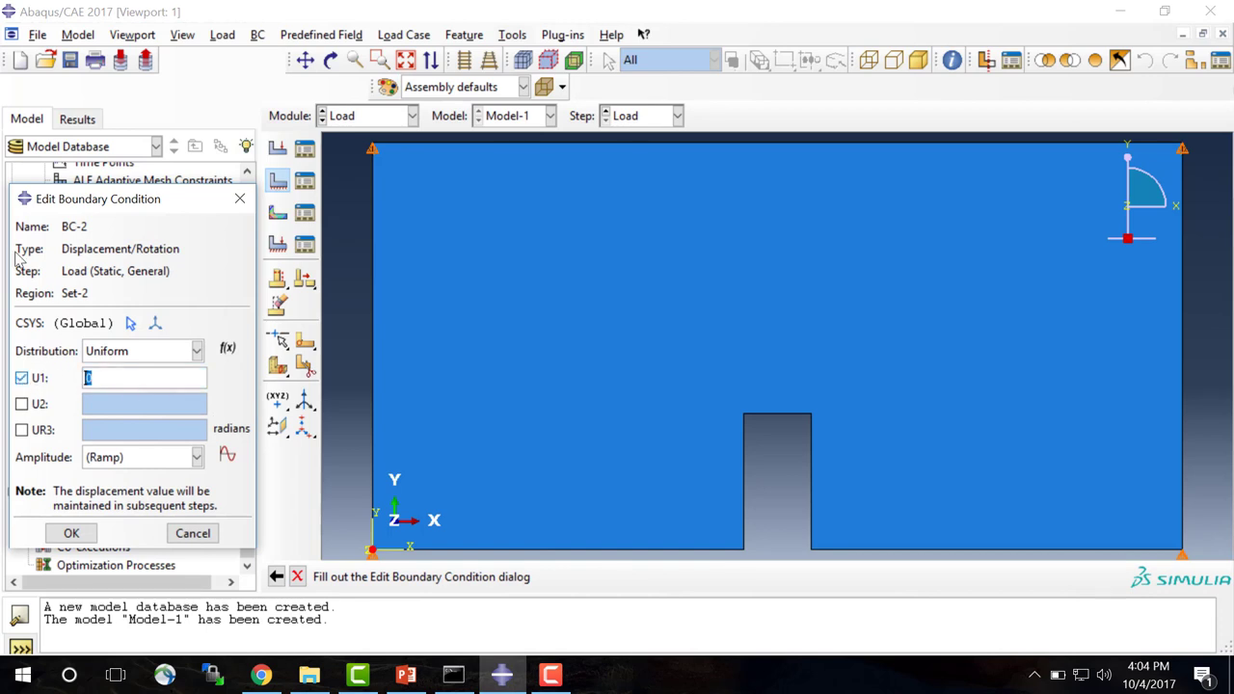
left_click(71, 533)
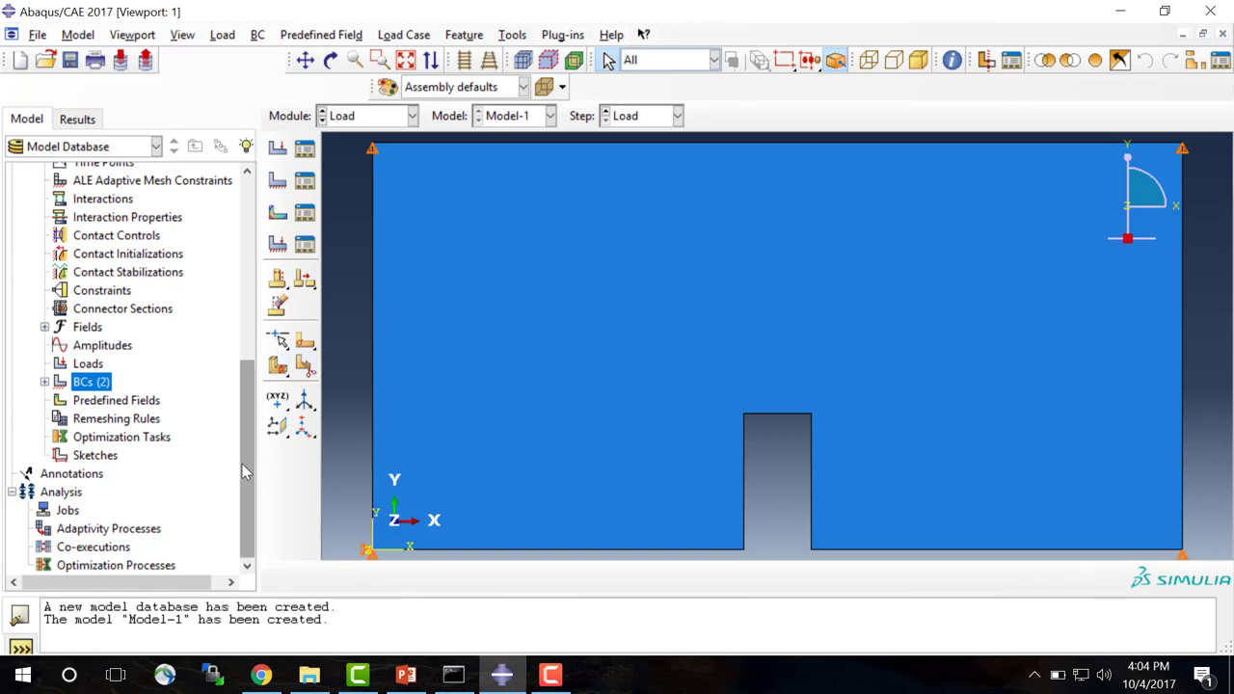
Create a Pressure load on the plate's left and right edges (Surf-1) with magnitude 10.3.
double_click(86, 365)
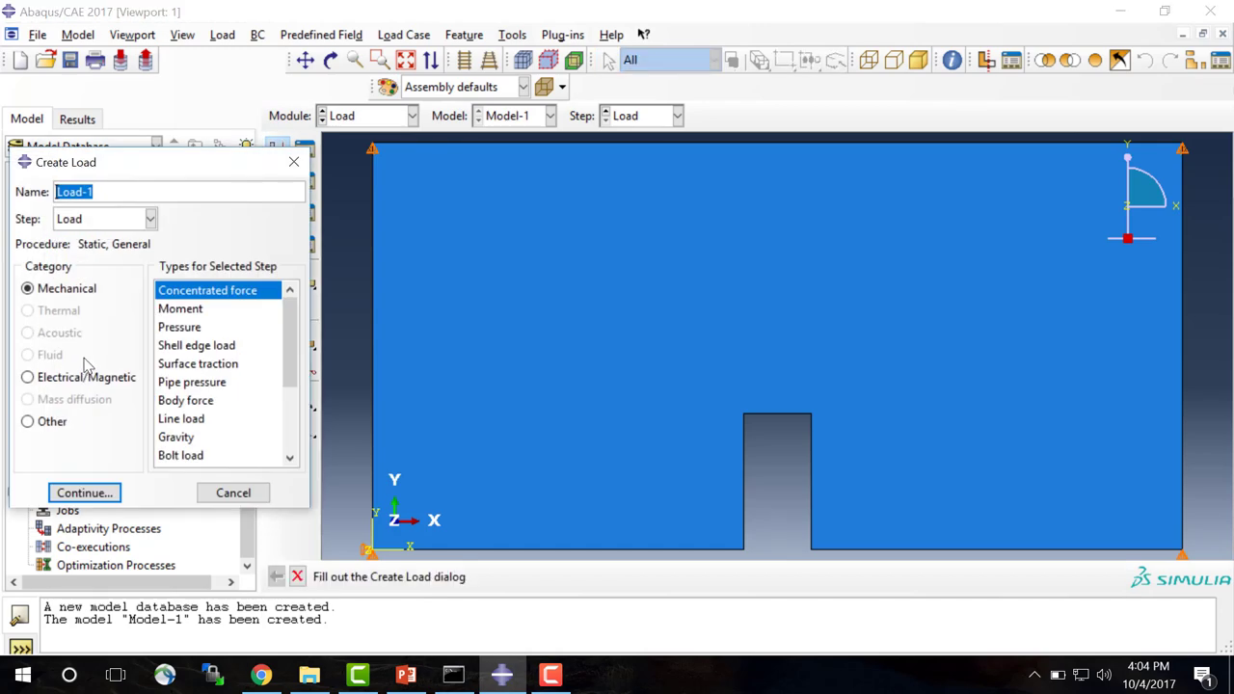
left_click(184, 331)
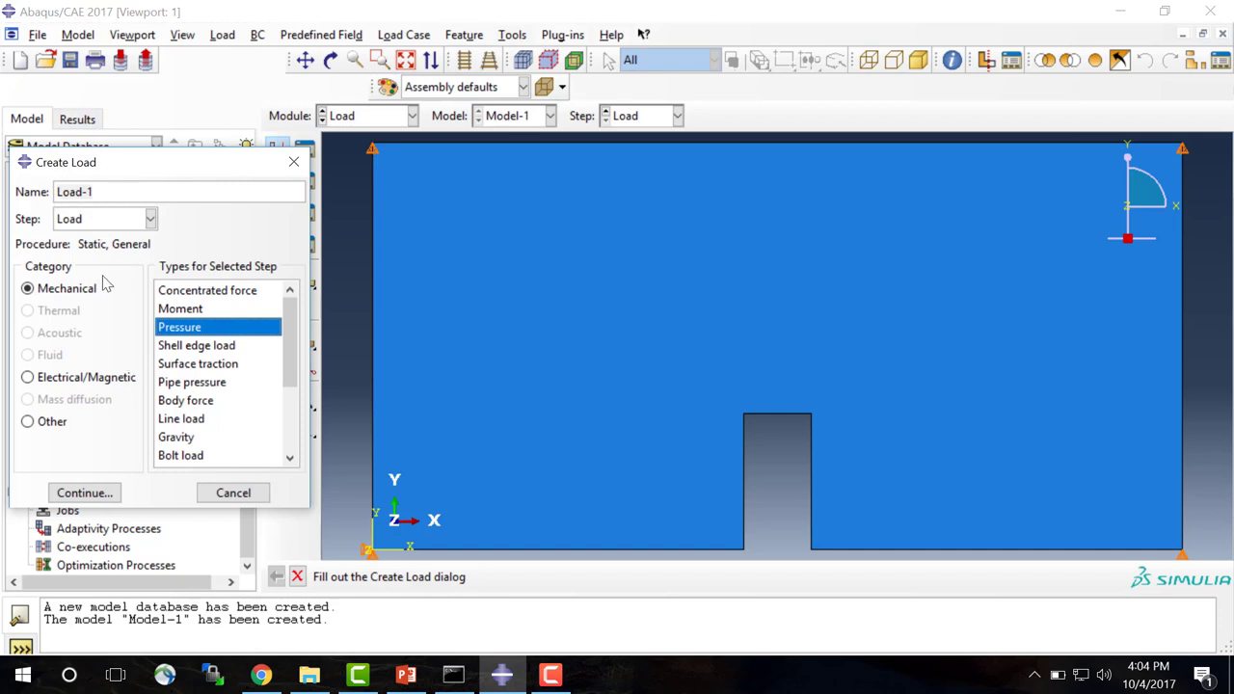
left_click(85, 493)
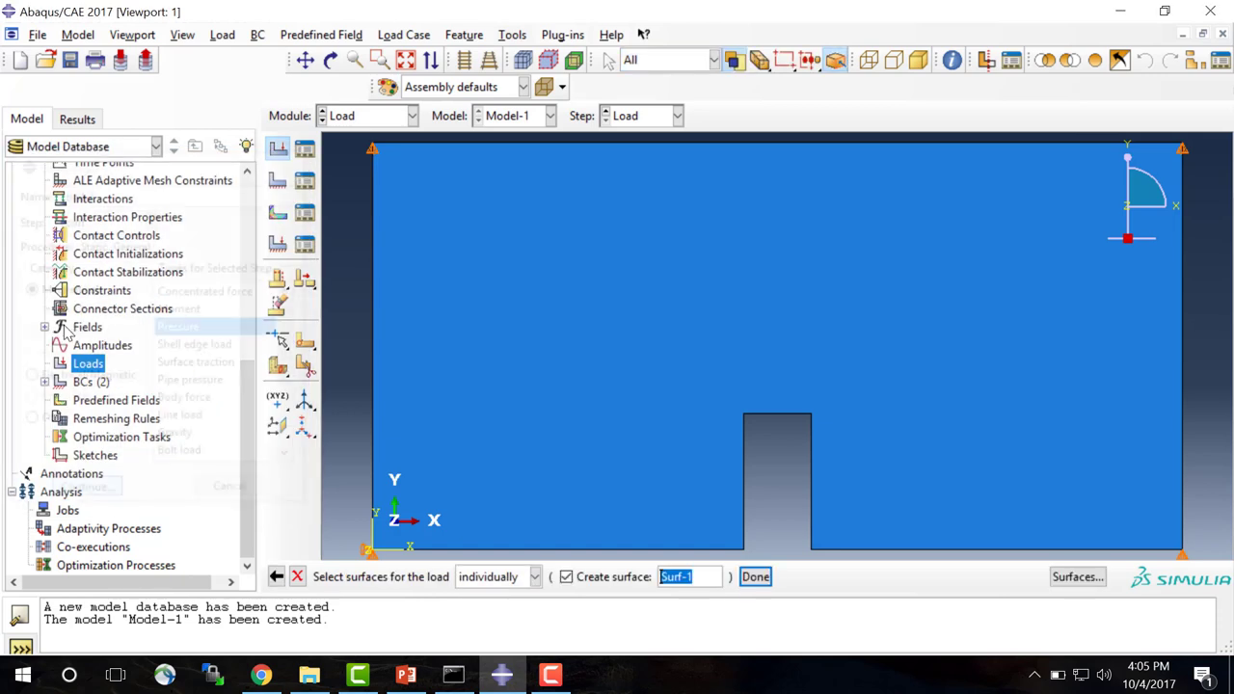
left_click(372, 389)
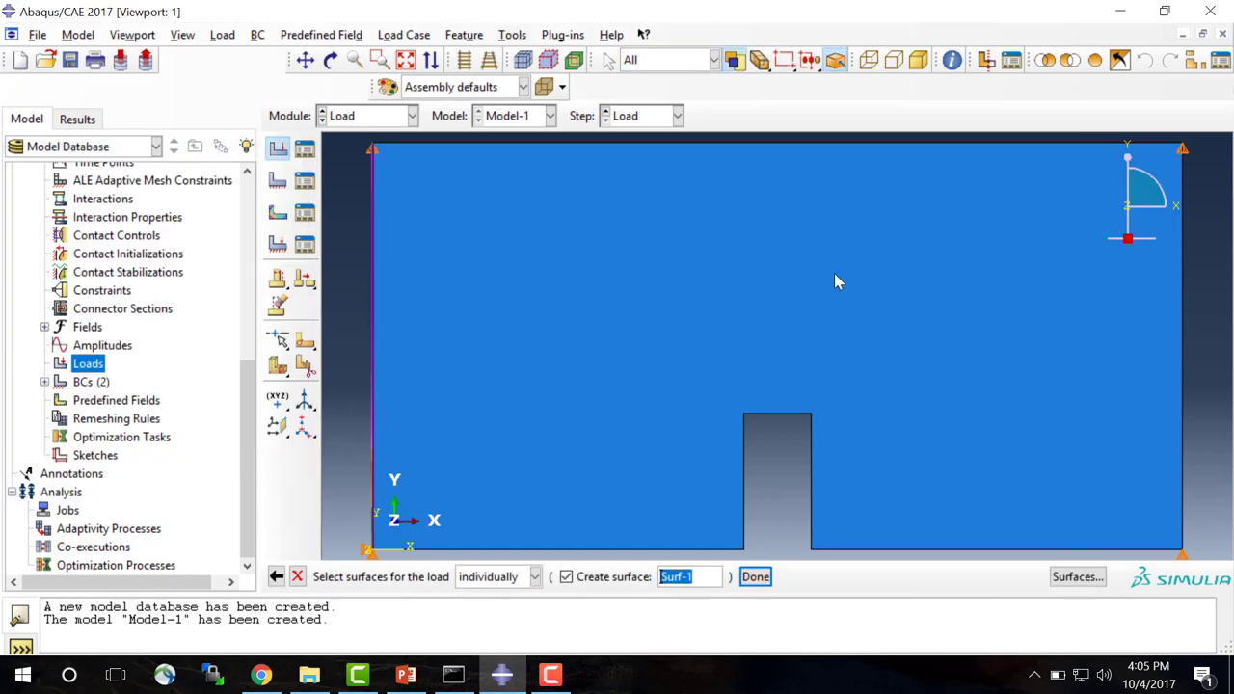
left_click(1184, 347, "shift")
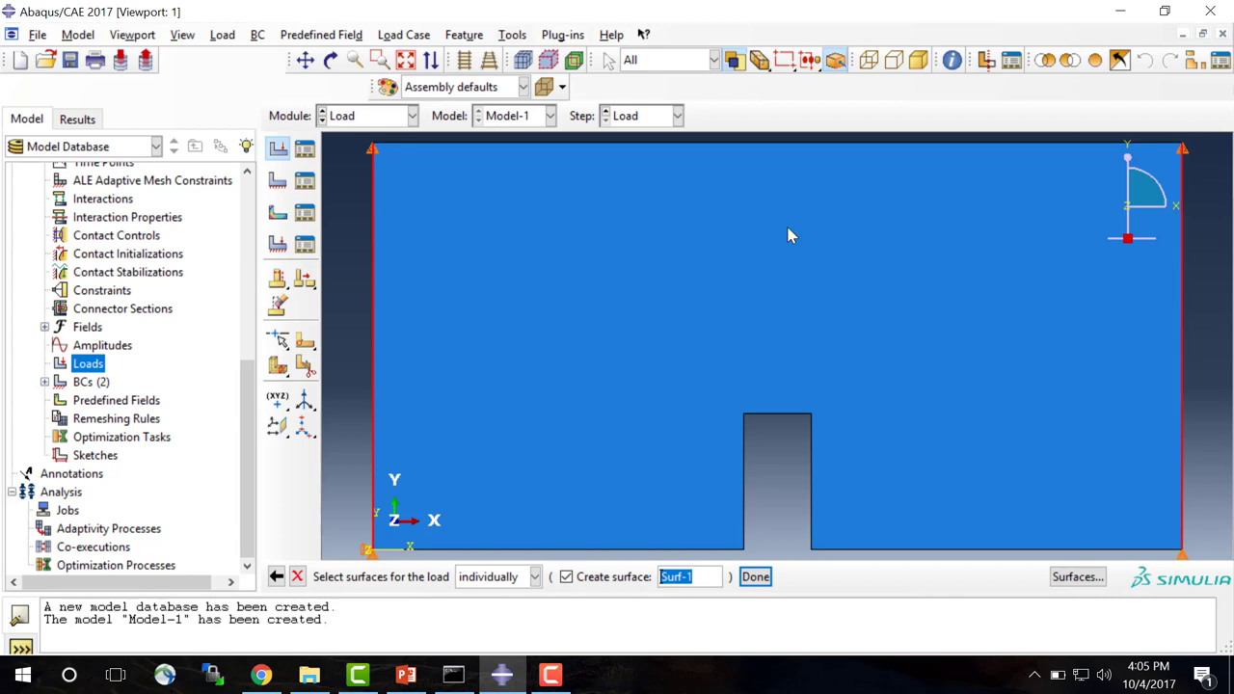
left_click(755, 577)
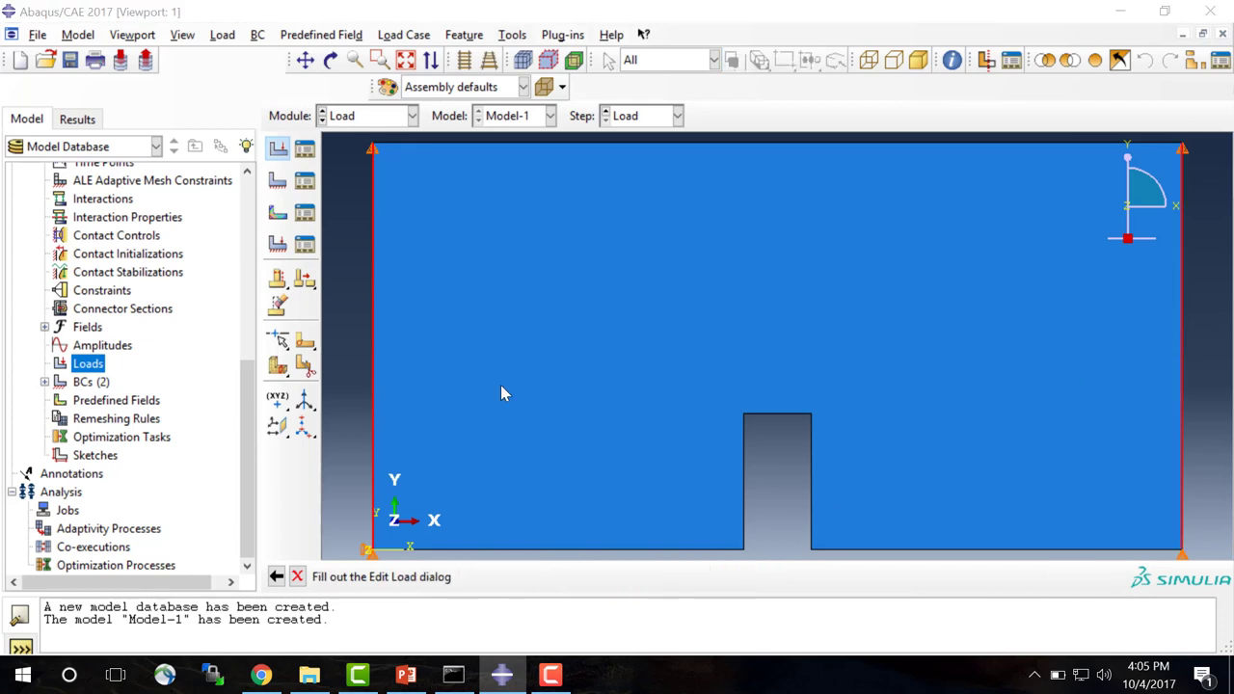
left_click(91, 256)
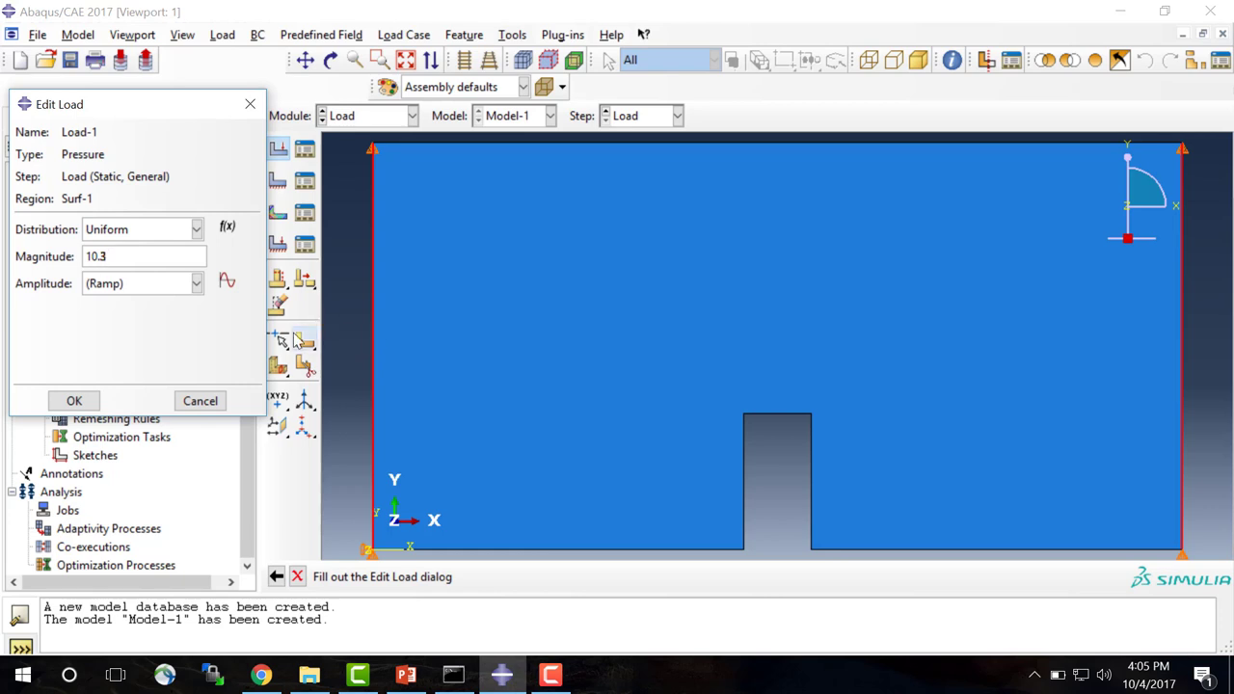
Apply Load-1, then edit its magnitude so the pressure acts outward.
left_click(84, 403)
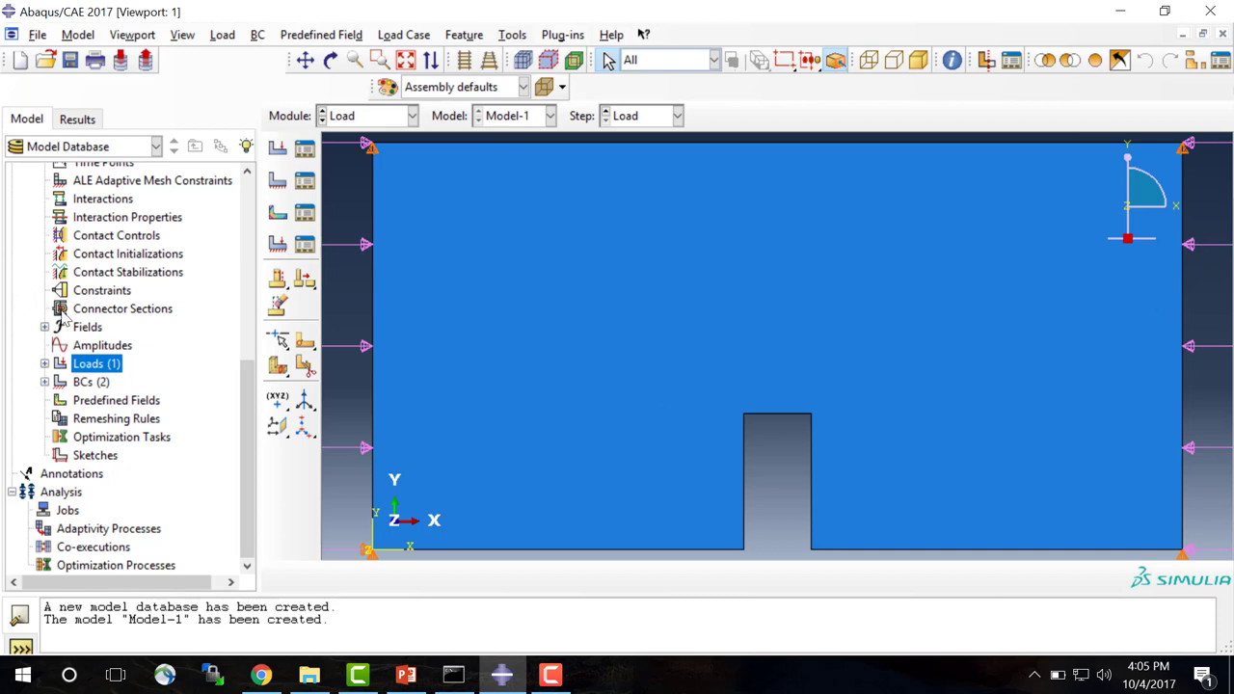
left_click(45, 363)
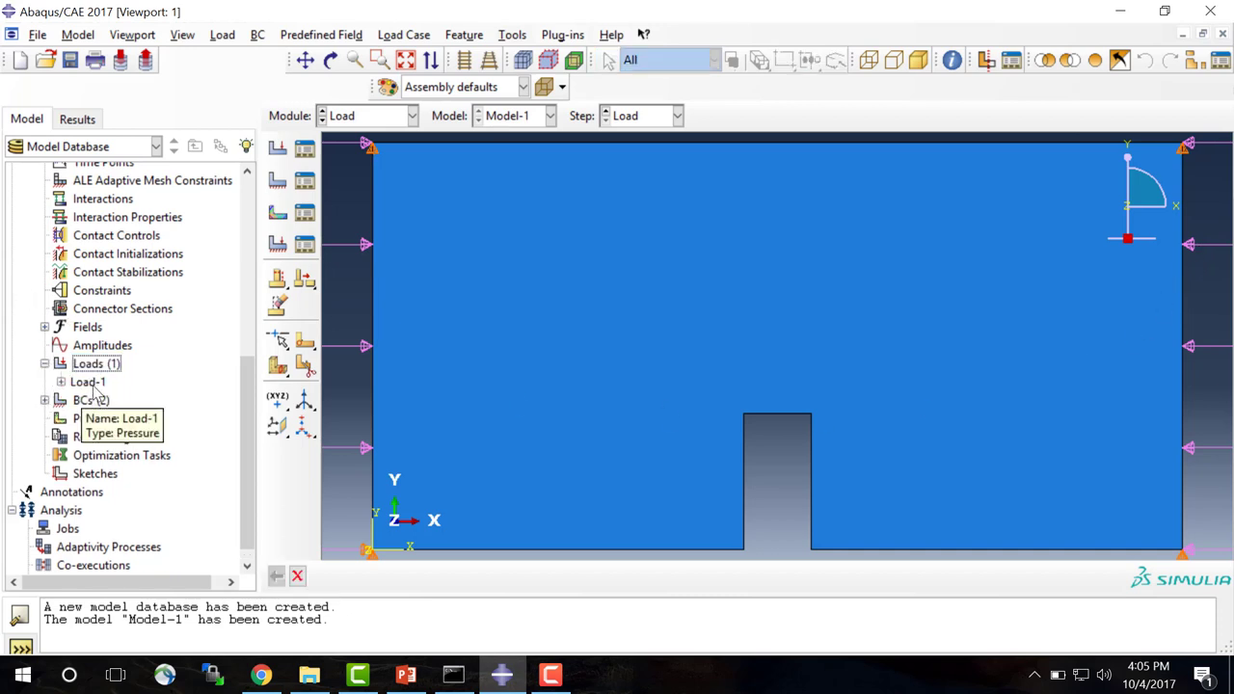
double_click(88, 382)
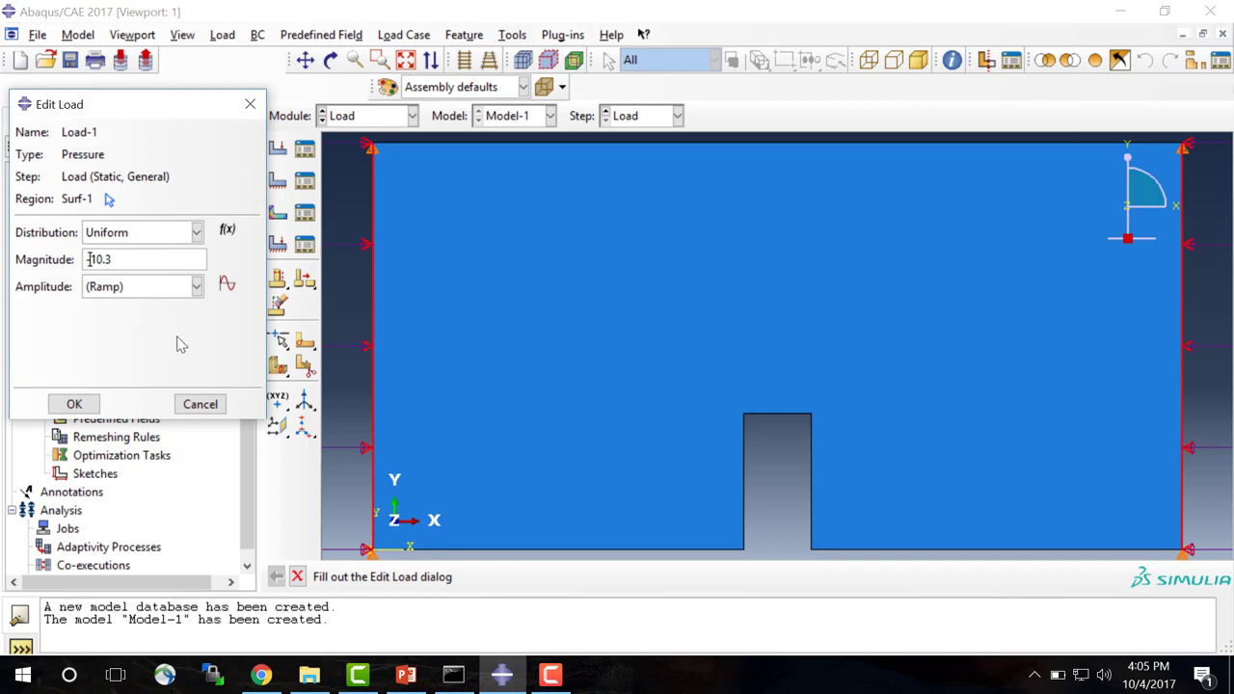
left_click(75, 404)
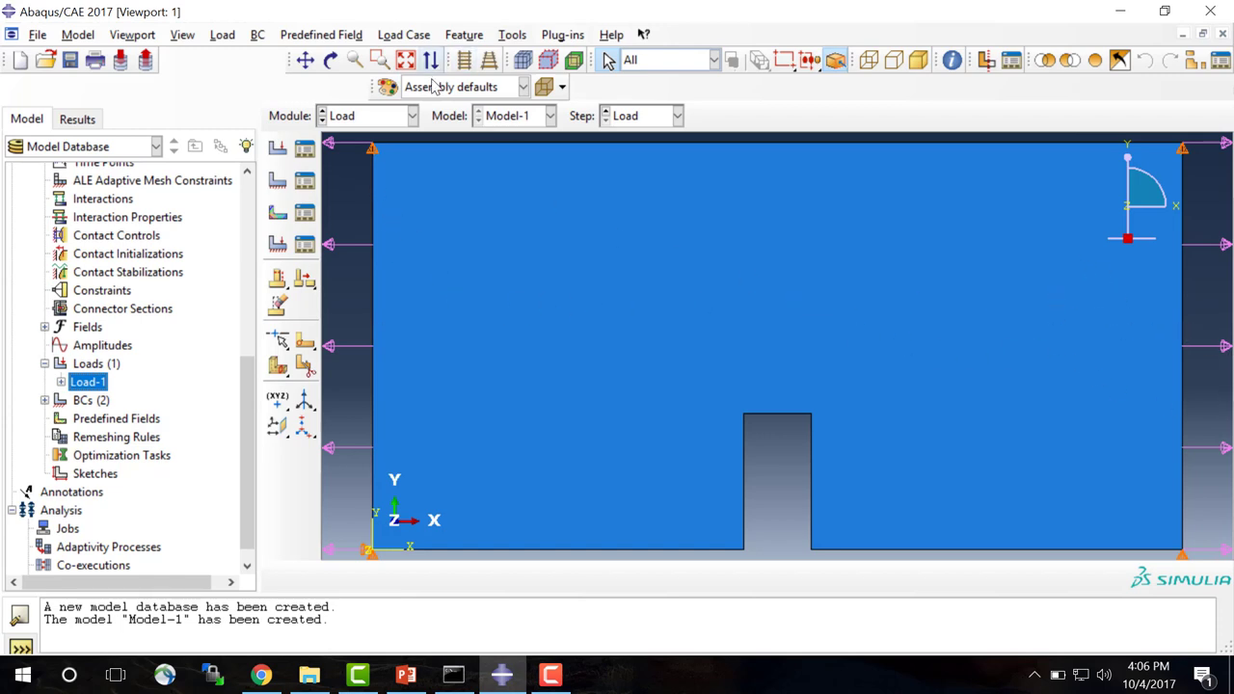
left_click(412, 118)
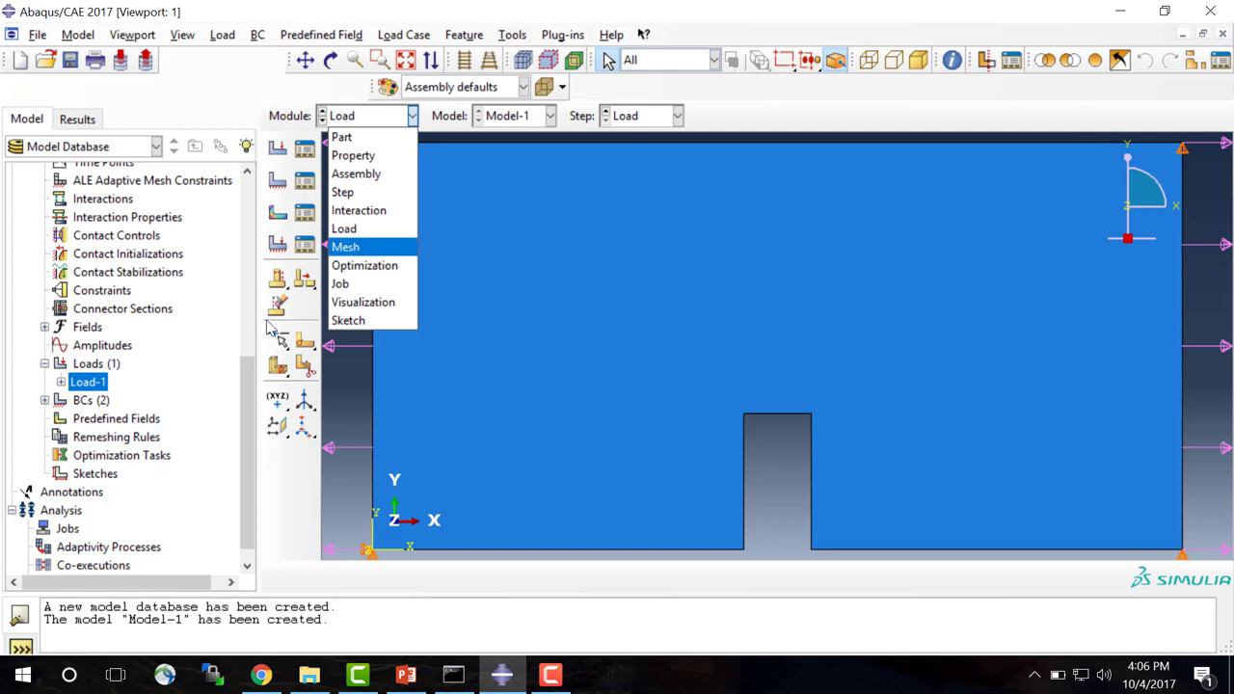
left_click(233, 351)
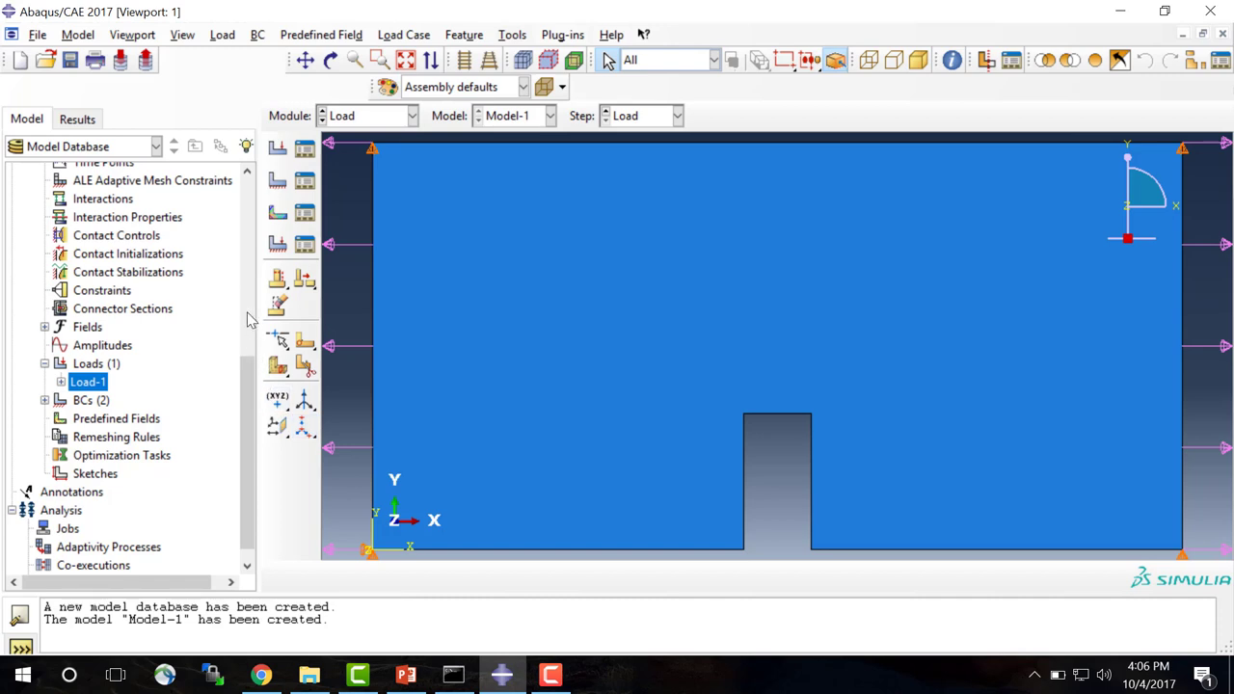
left_click(245, 214)
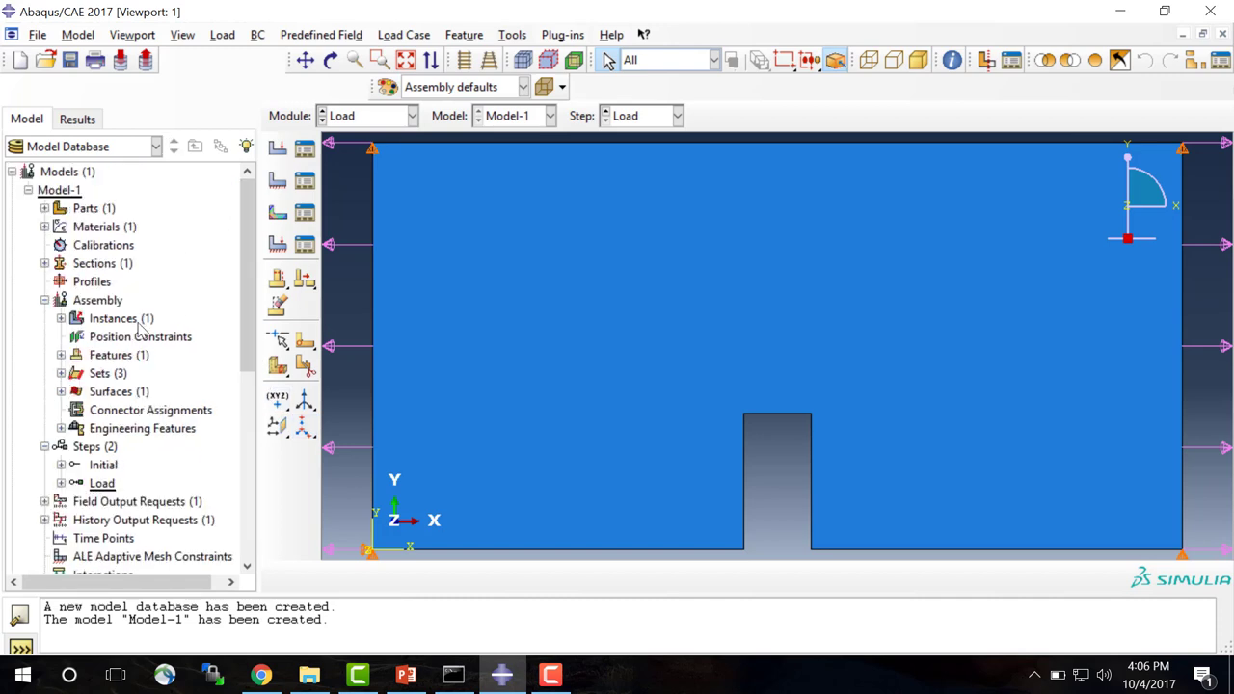
Inspect the Part-1-1 assembly instance, cancel a new instance, and expand Part-1's contents.
double_click(85, 322)
left_click(94, 337)
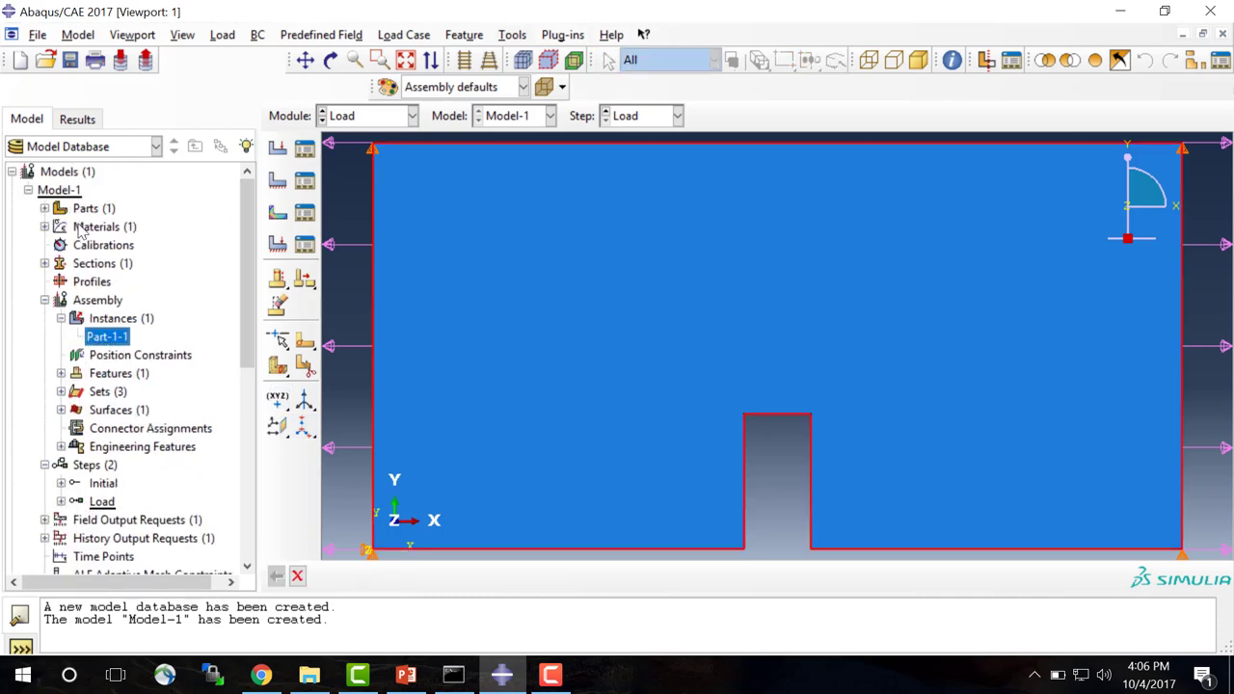
double_click(120, 319)
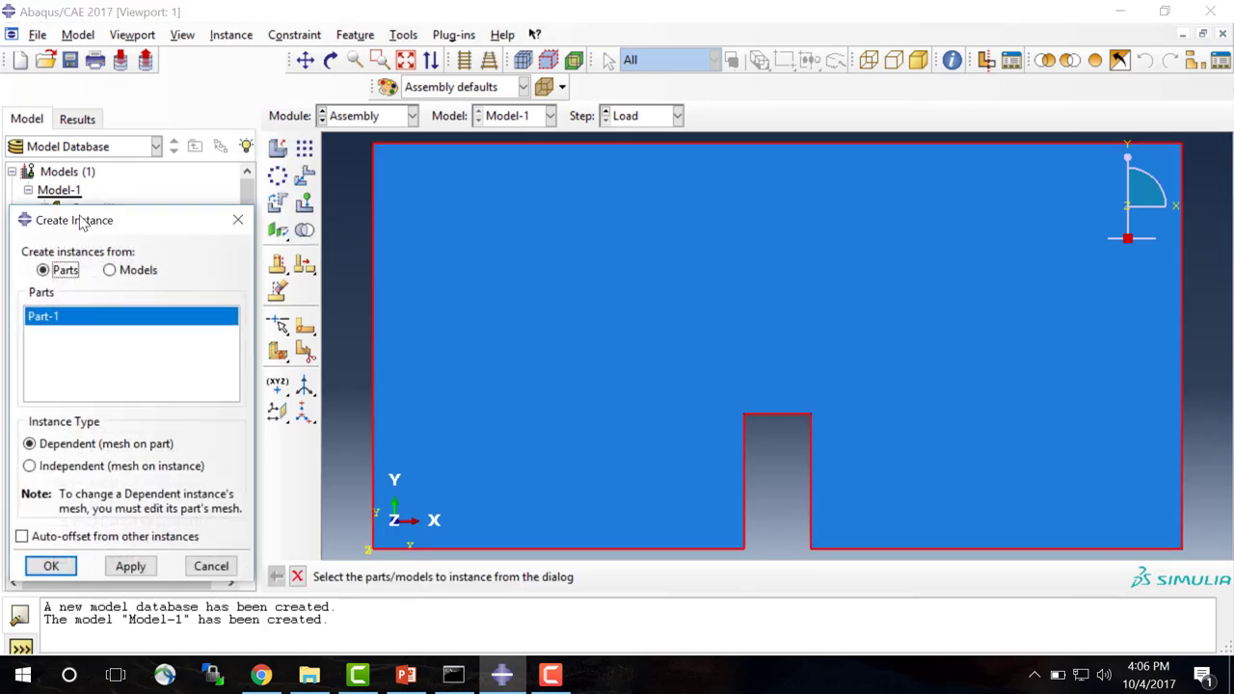
left_click_drag(117, 221, 606, 154)
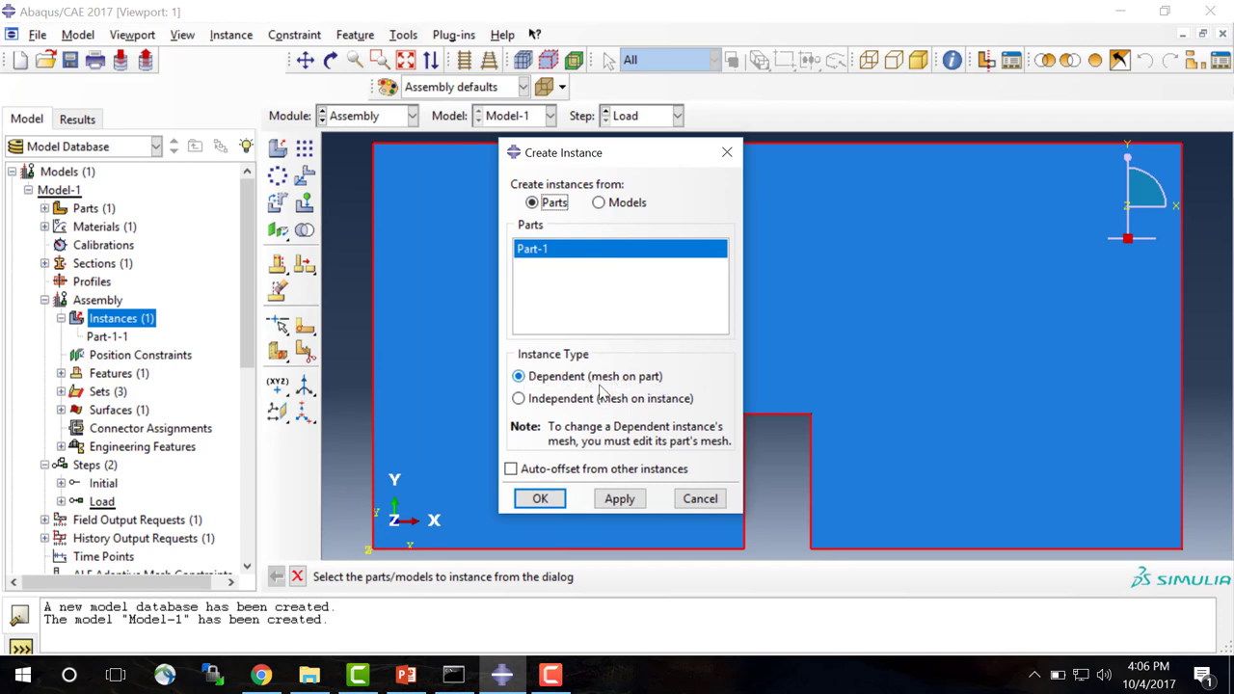
left_click(700, 499)
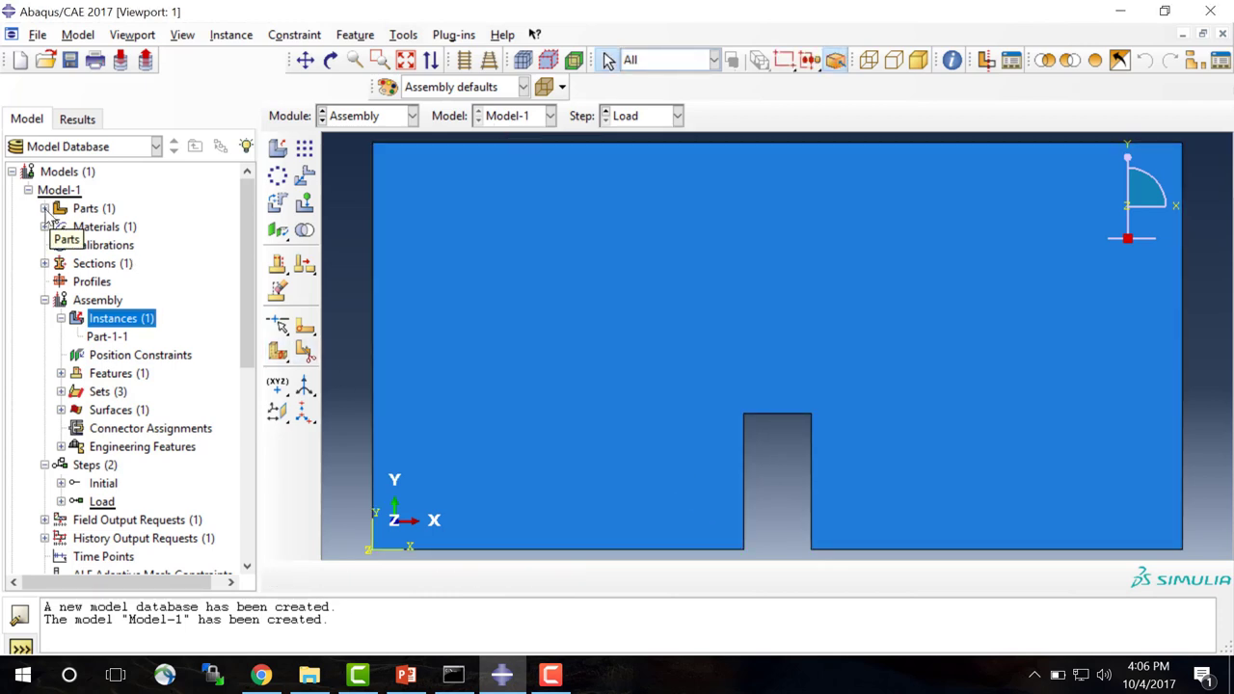
left_click(45, 208)
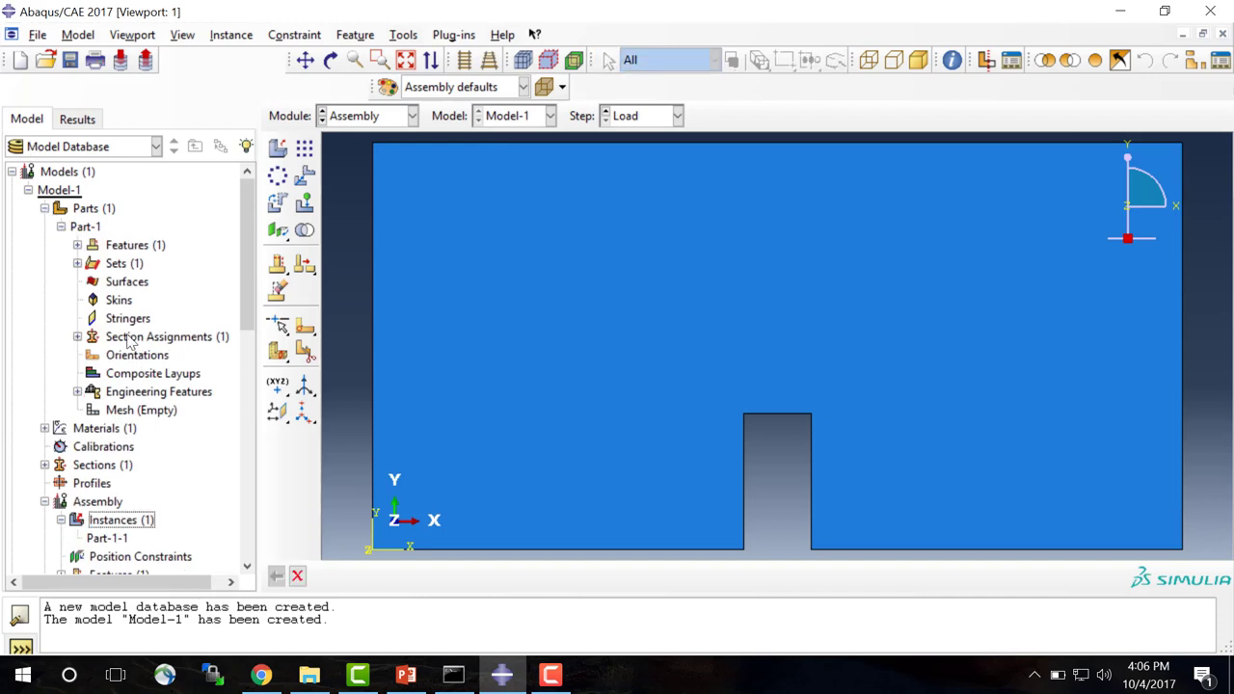
Switch to meshing Part-1 and begin the element type assignment.
double_click(142, 410)
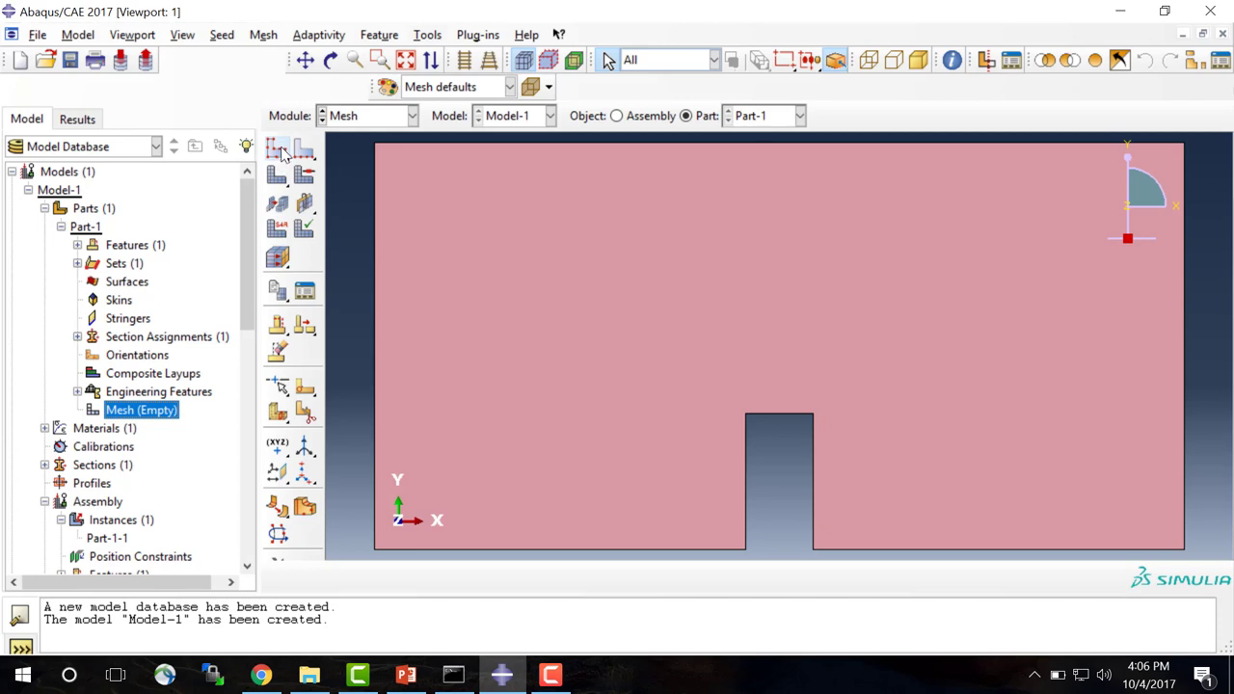
left_click(277, 232)
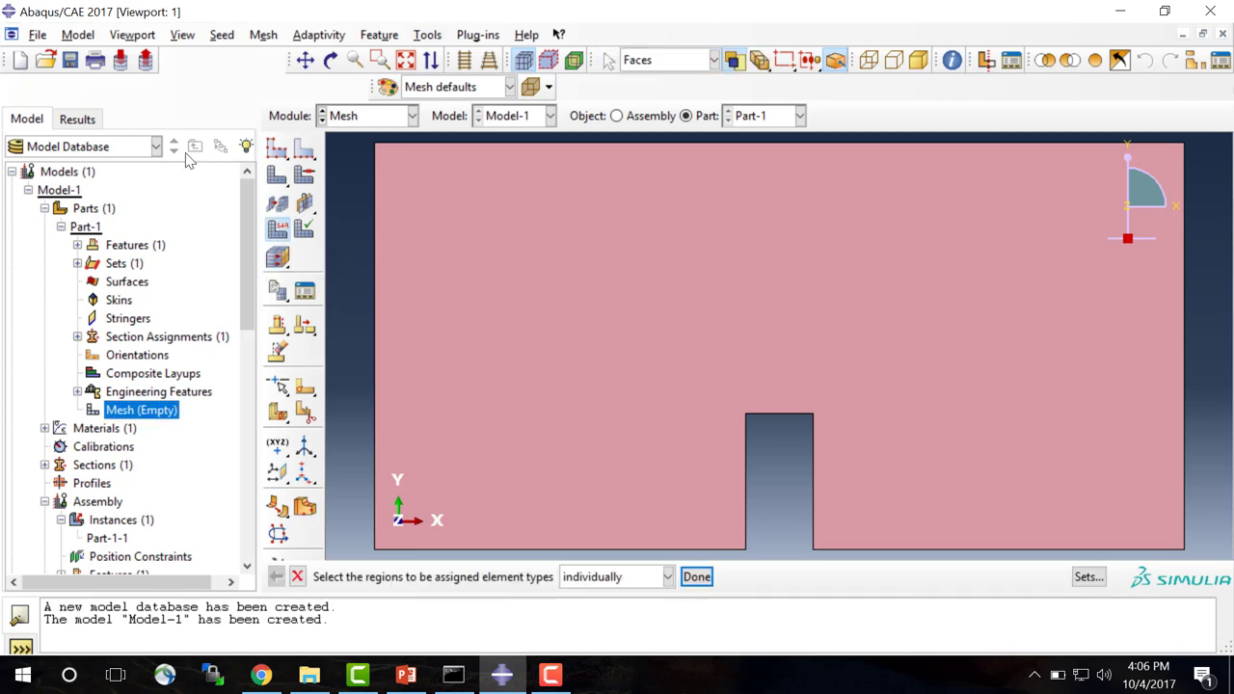
Select the plate face and review the Standard linear Plane Stress element options.
left_click(698, 292)
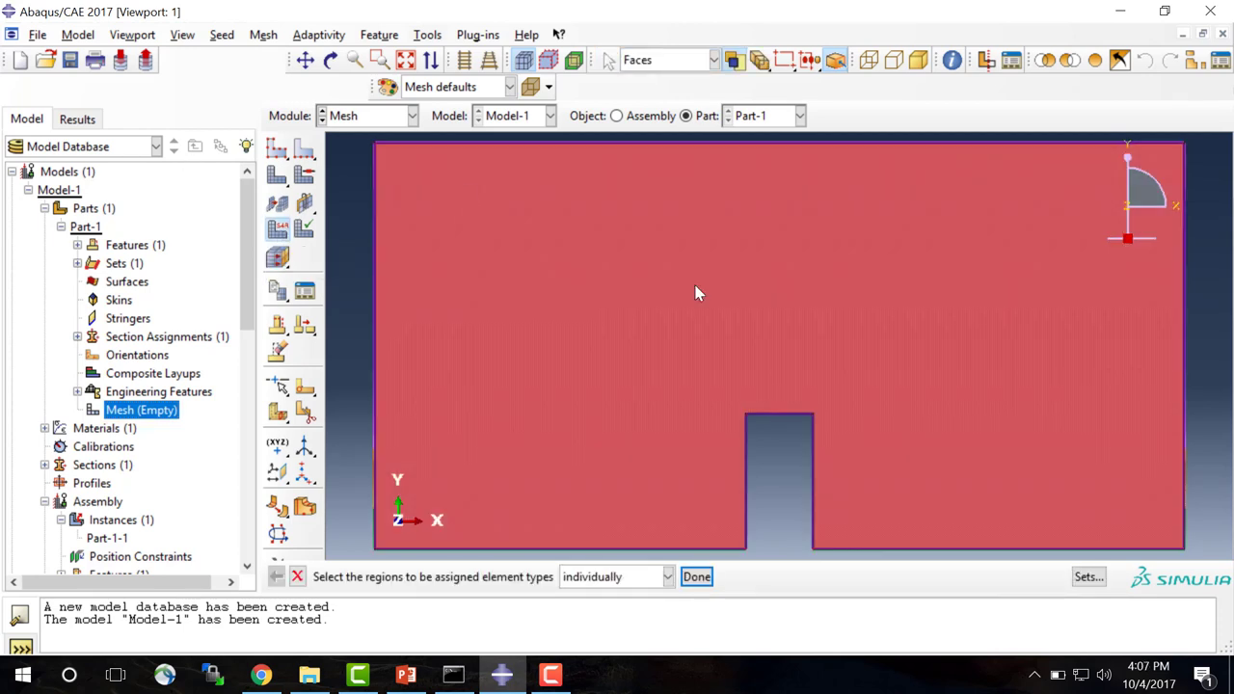
left_click(697, 577)
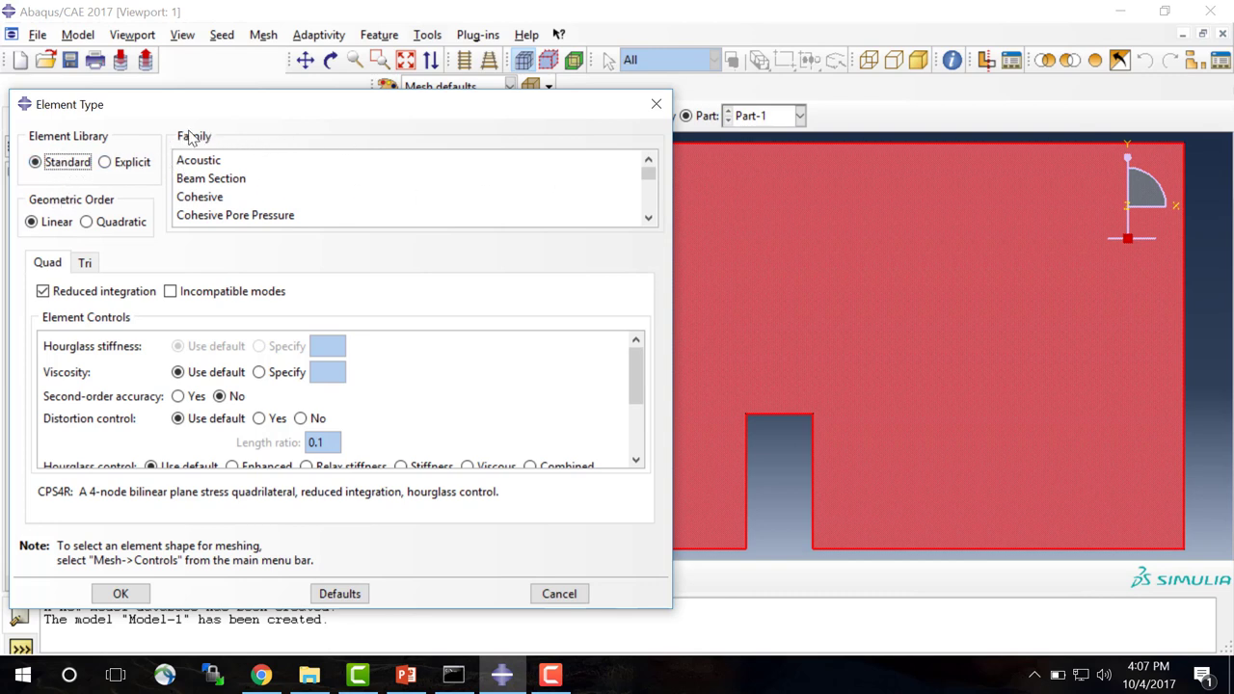
scroll(651, 209, "down", 2)
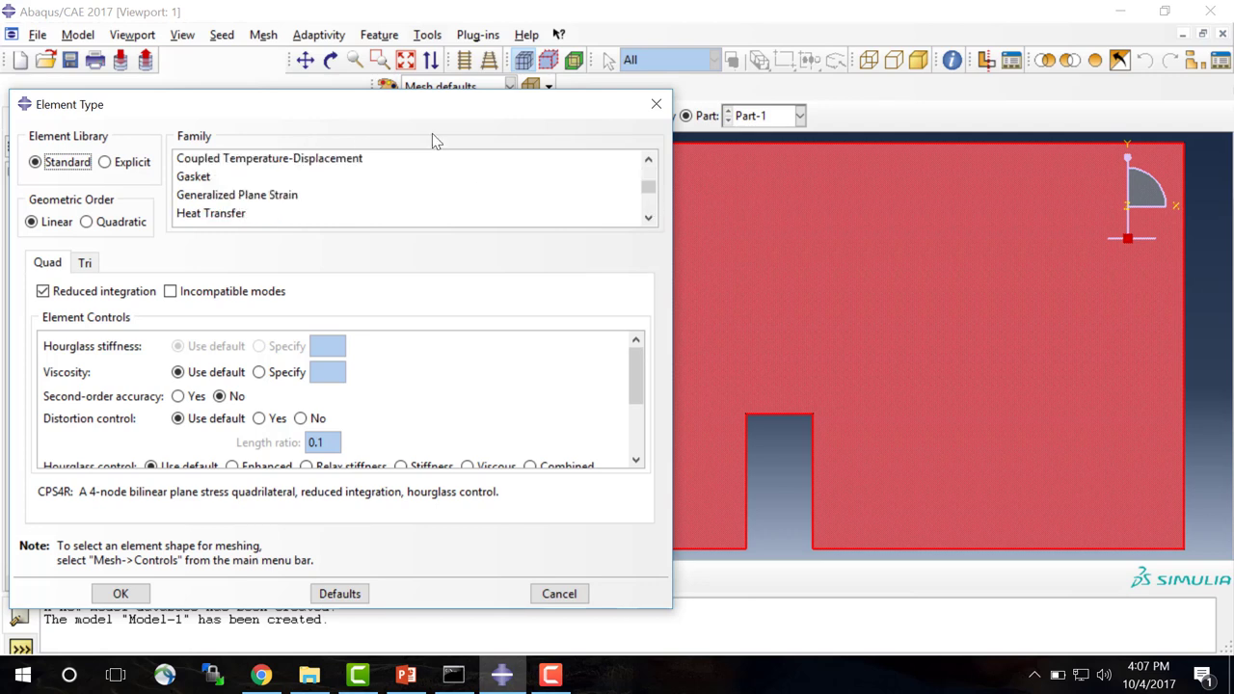
scroll(432, 140, "down", 2)
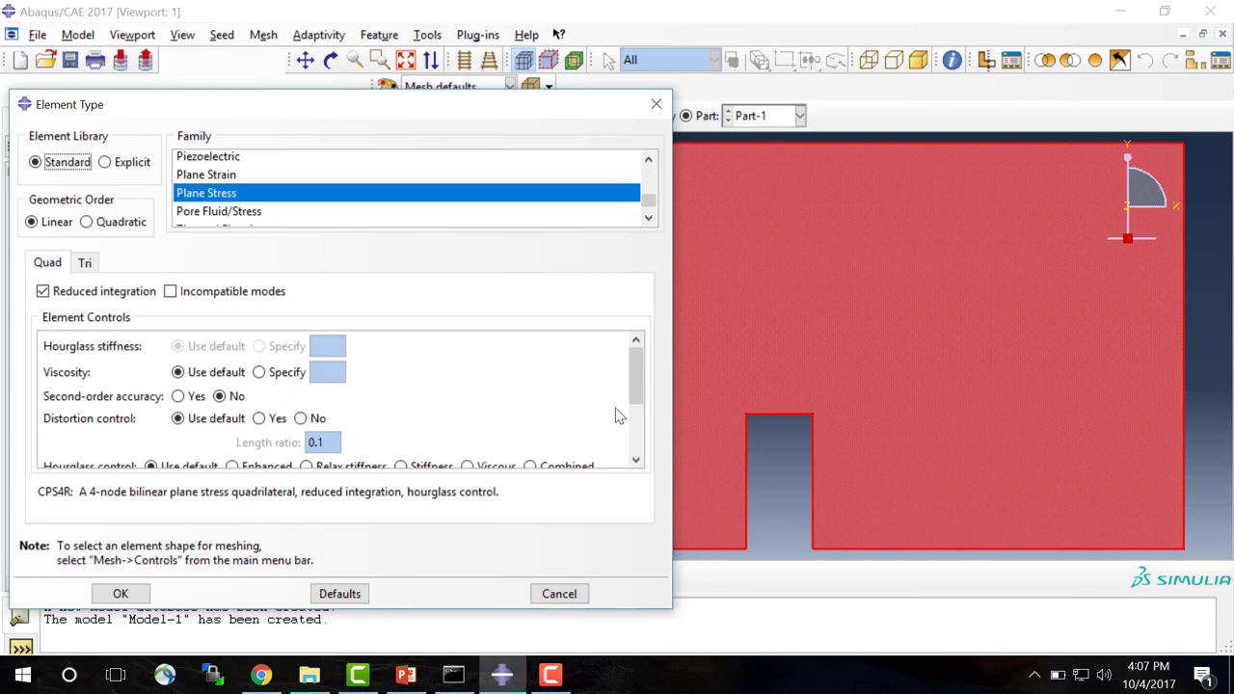
left_click_drag(637, 367, 567, 398)
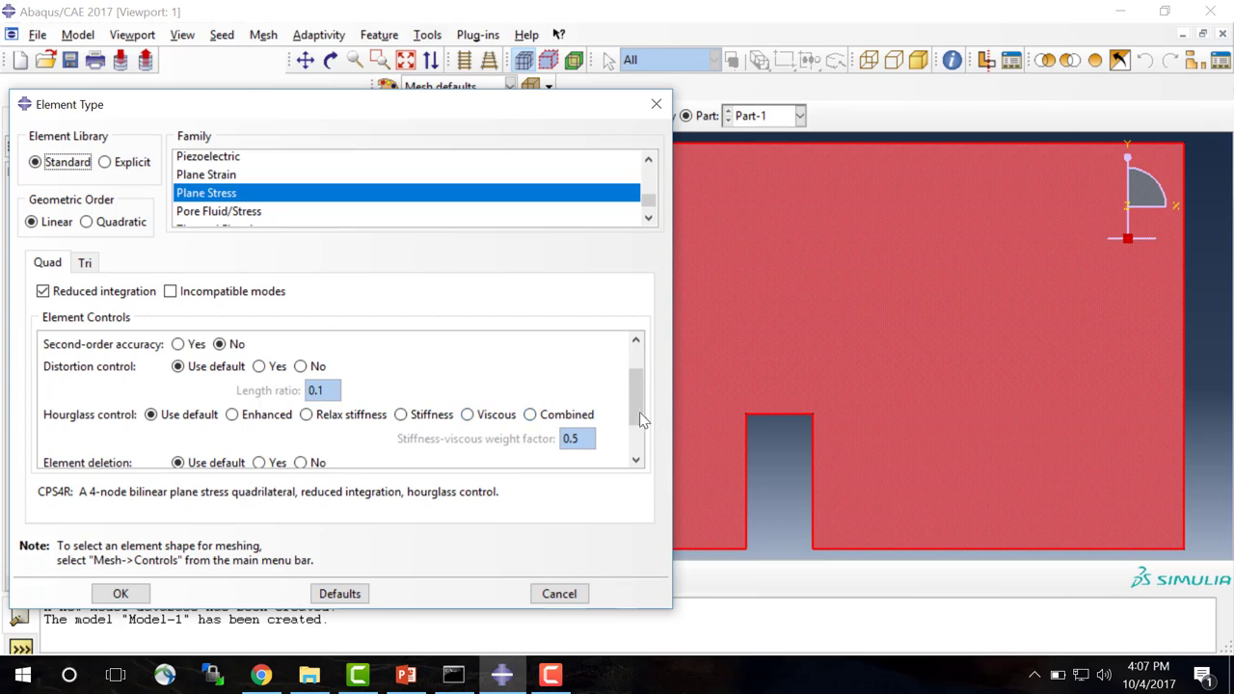
scroll(651, 386, "up", 3)
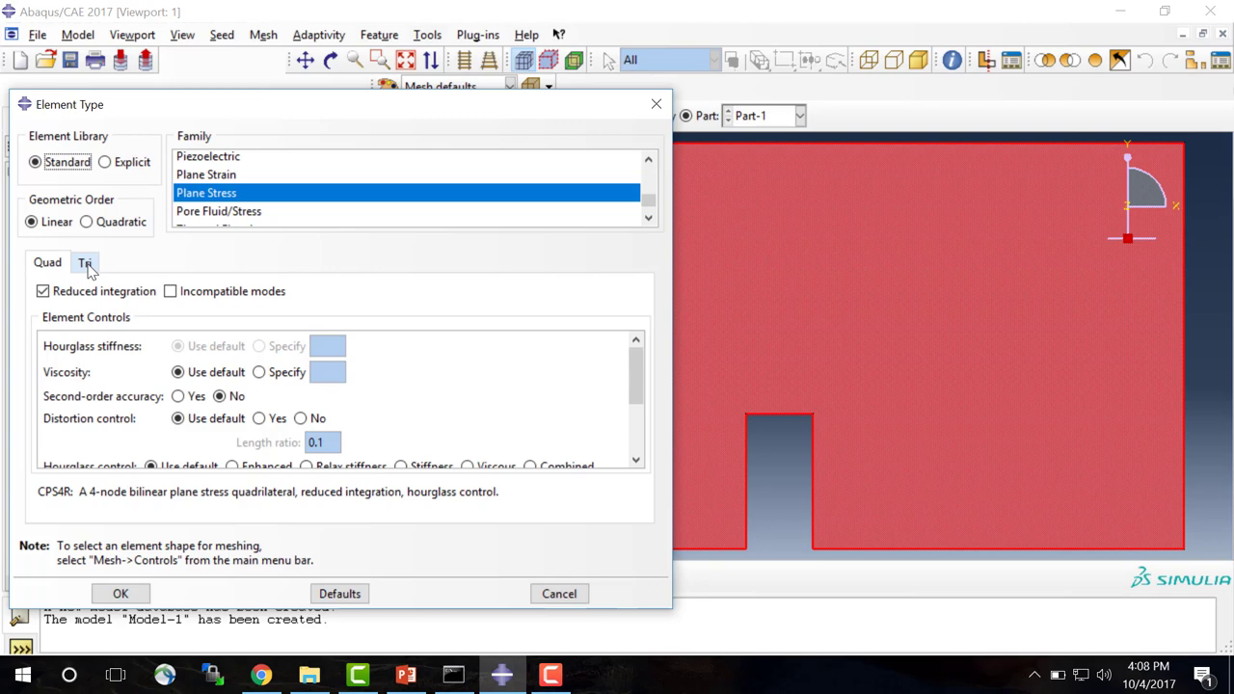
Confirm CPS3 as the triangular element type and apply the assignment.
left_click(85, 264)
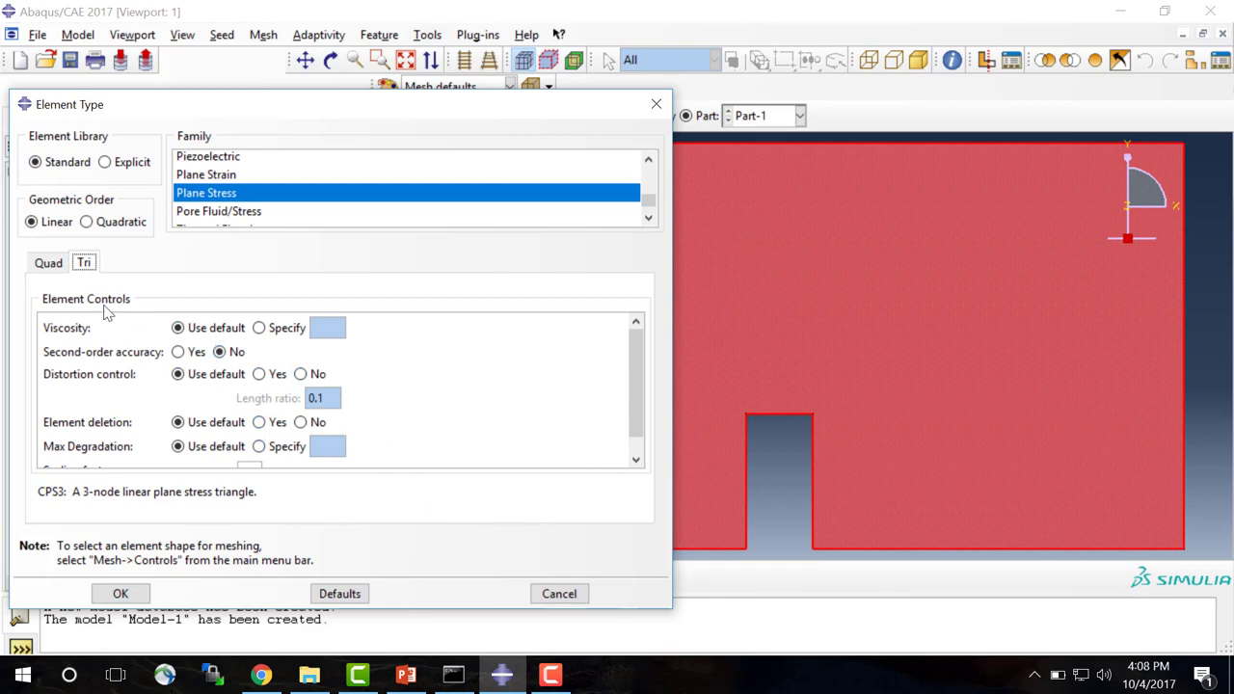
left_click(87, 270)
left_click_drag(72, 492, 272, 493)
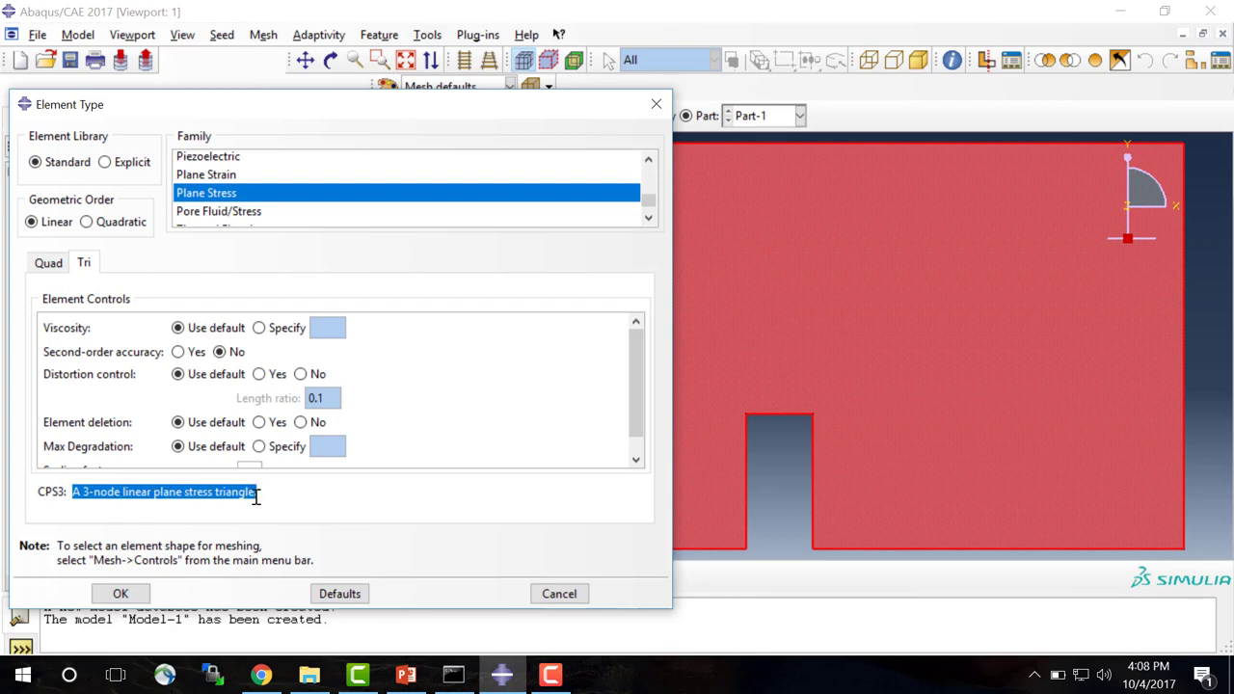
left_click_drag(39, 492, 54, 495)
double_click(39, 498)
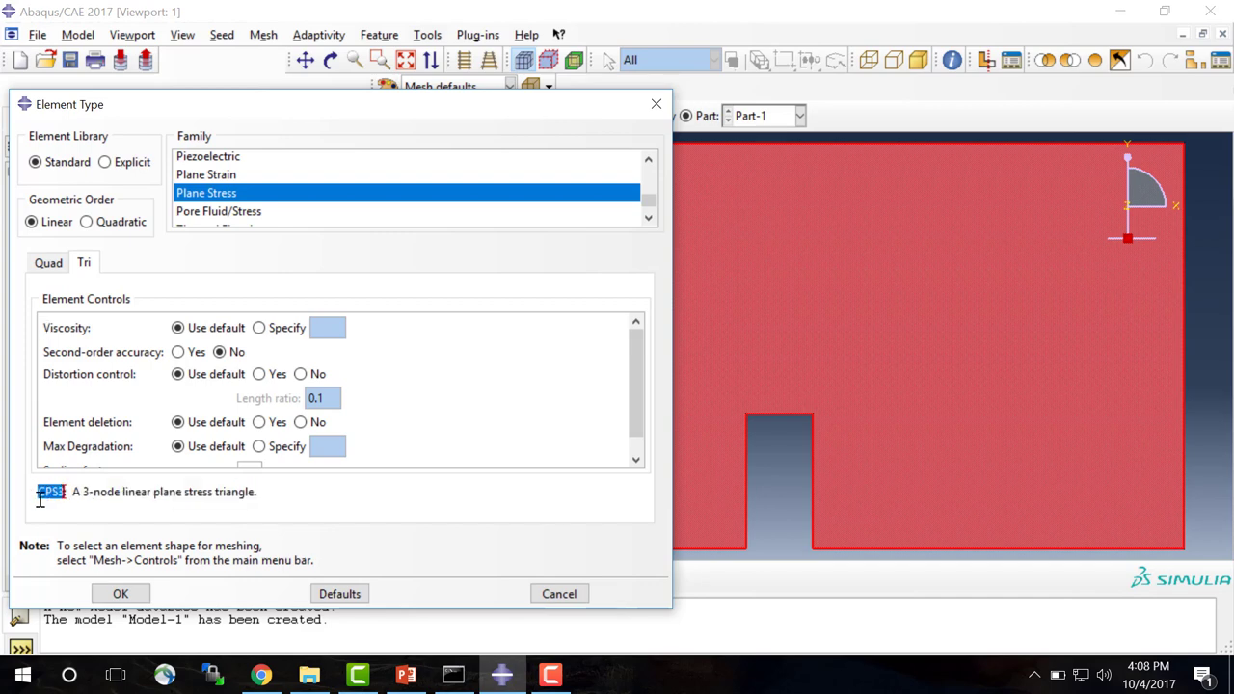
left_click(142, 598)
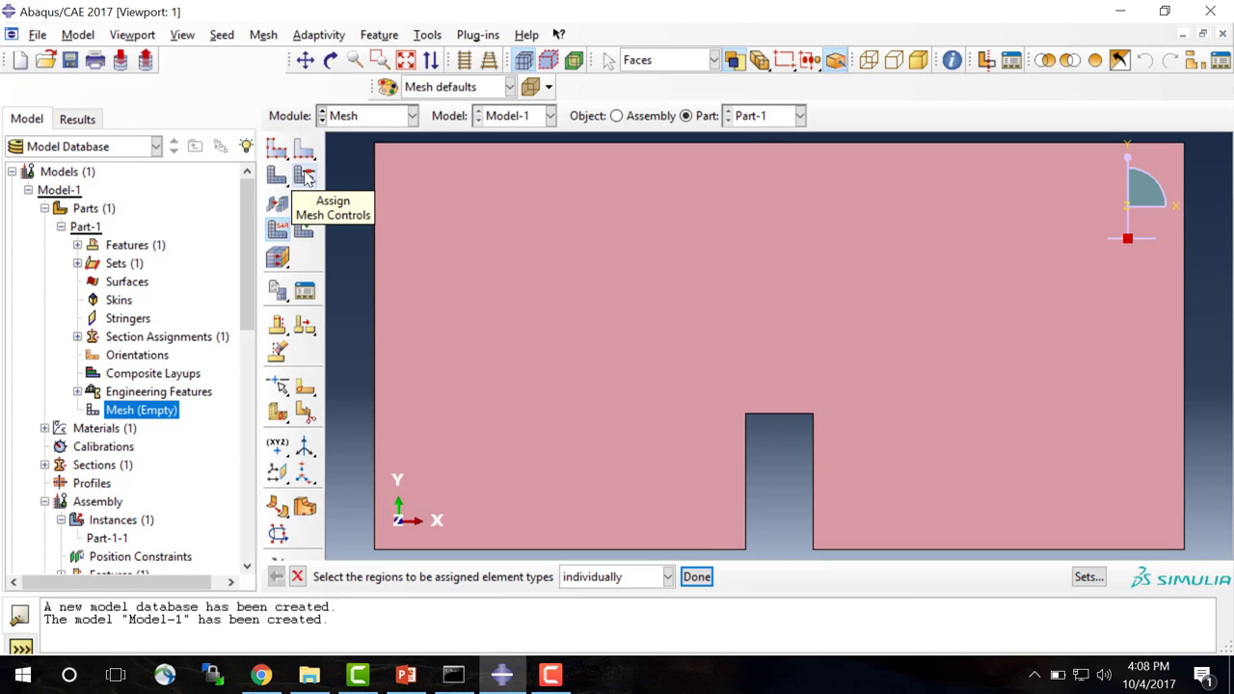
Set Part-1's mesh controls to Tri element shape with the Free technique.
left_click(305, 176)
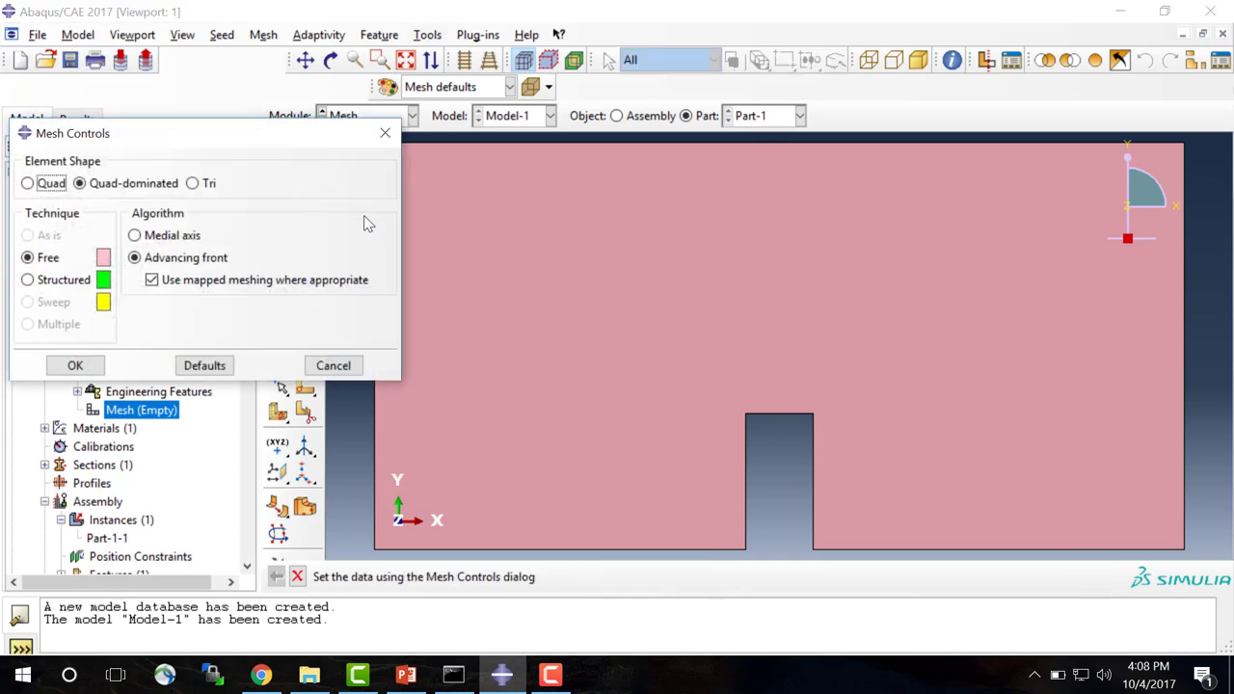
left_click_drag(179, 144, 571, 196)
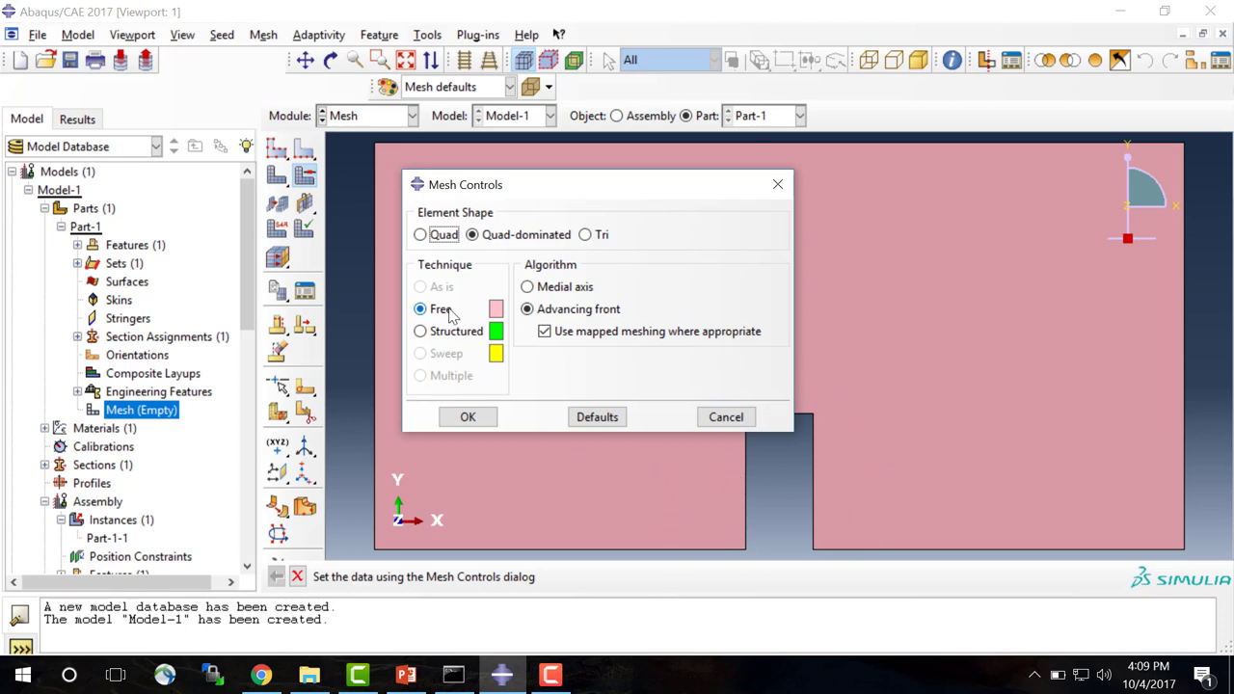
left_click(588, 235)
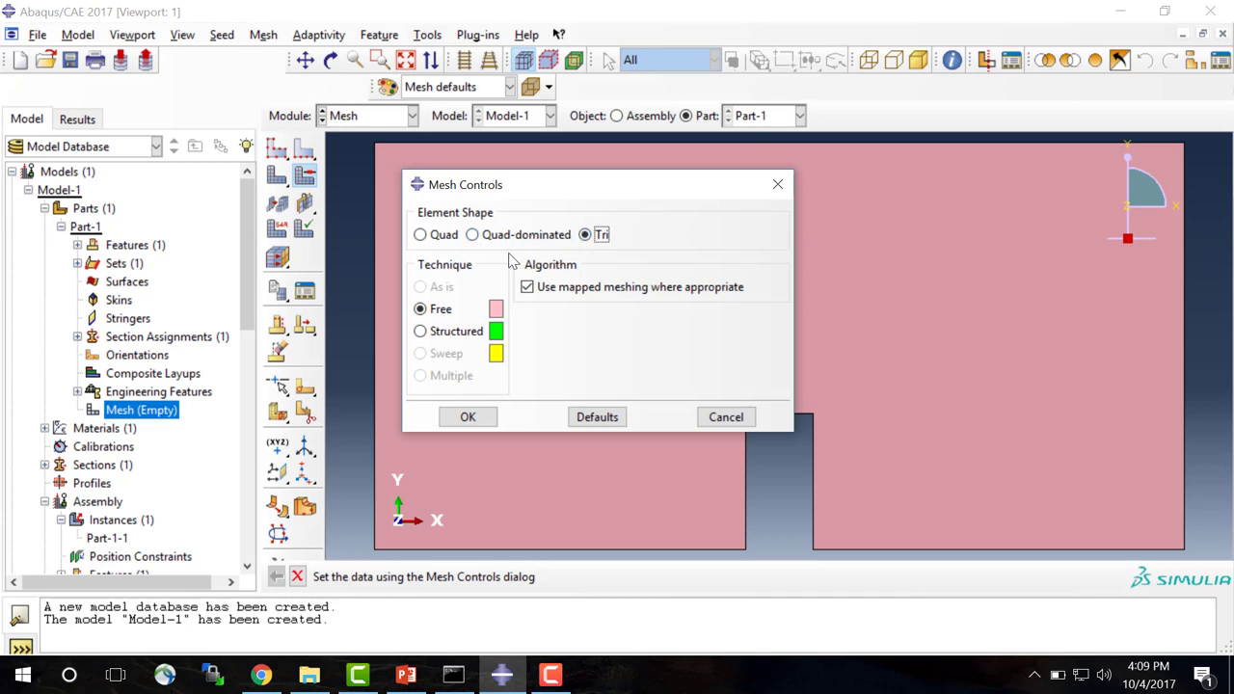
left_click(468, 419)
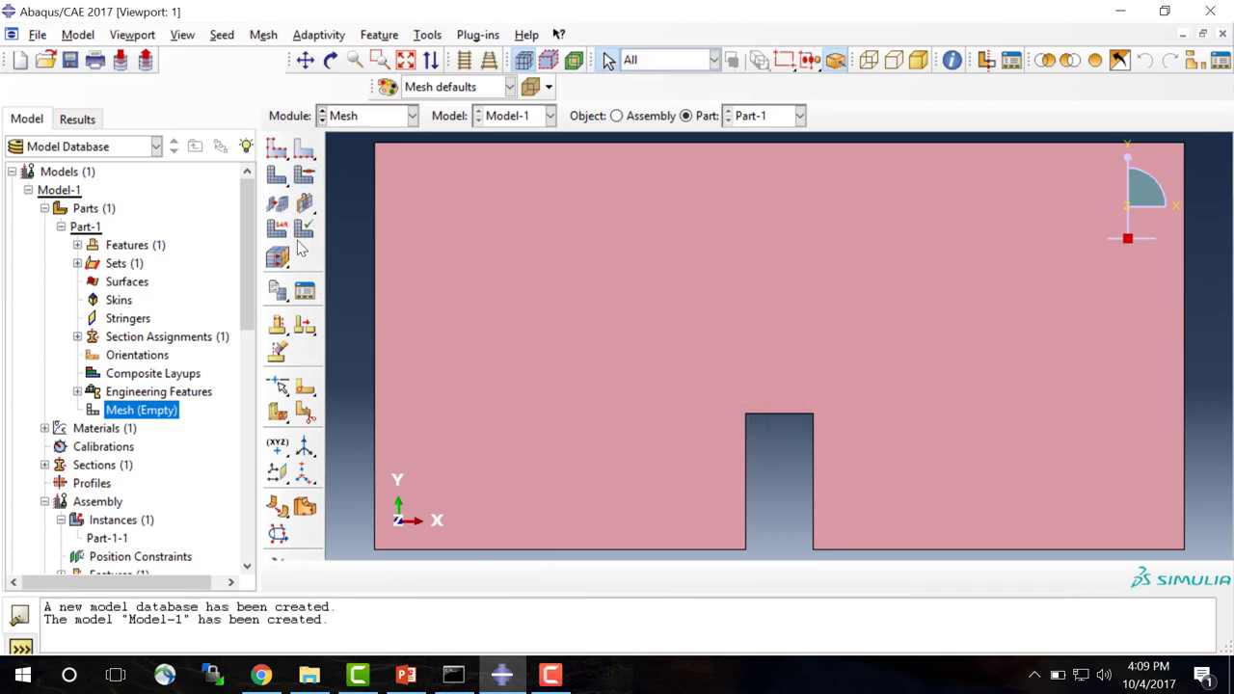
Seed Part-1 globally with an approximate element size of 1.
left_click(277, 152)
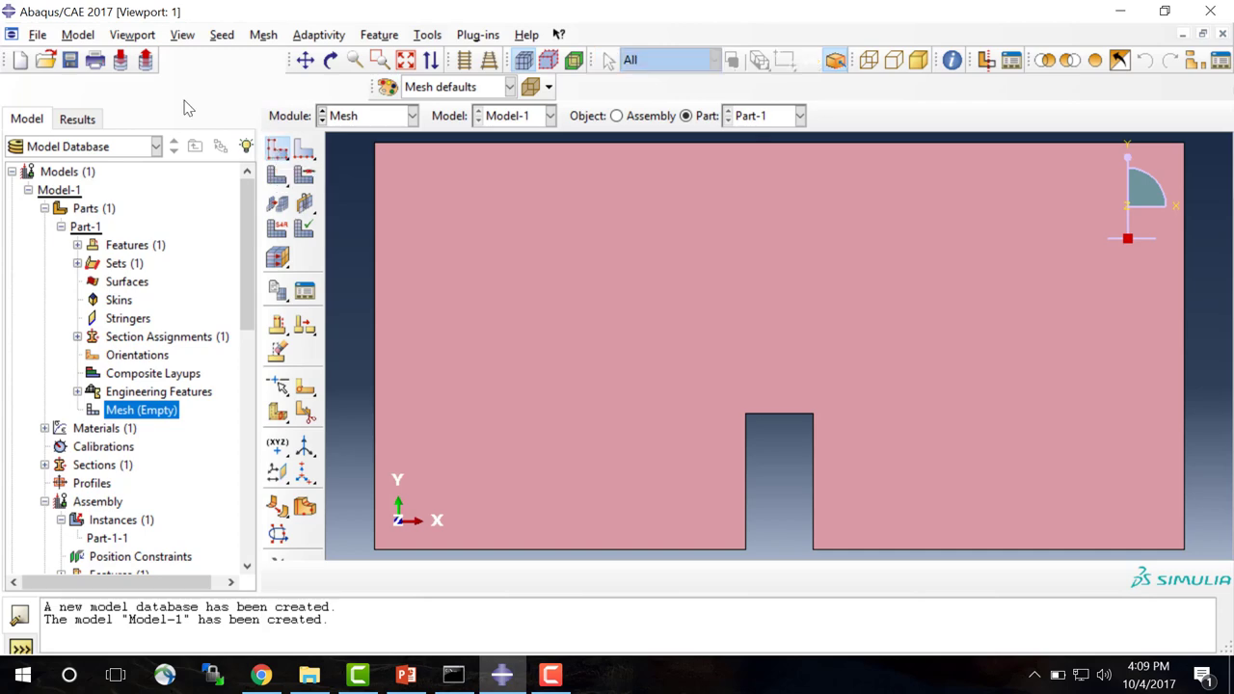
left_click_drag(250, 135, 780, 204)
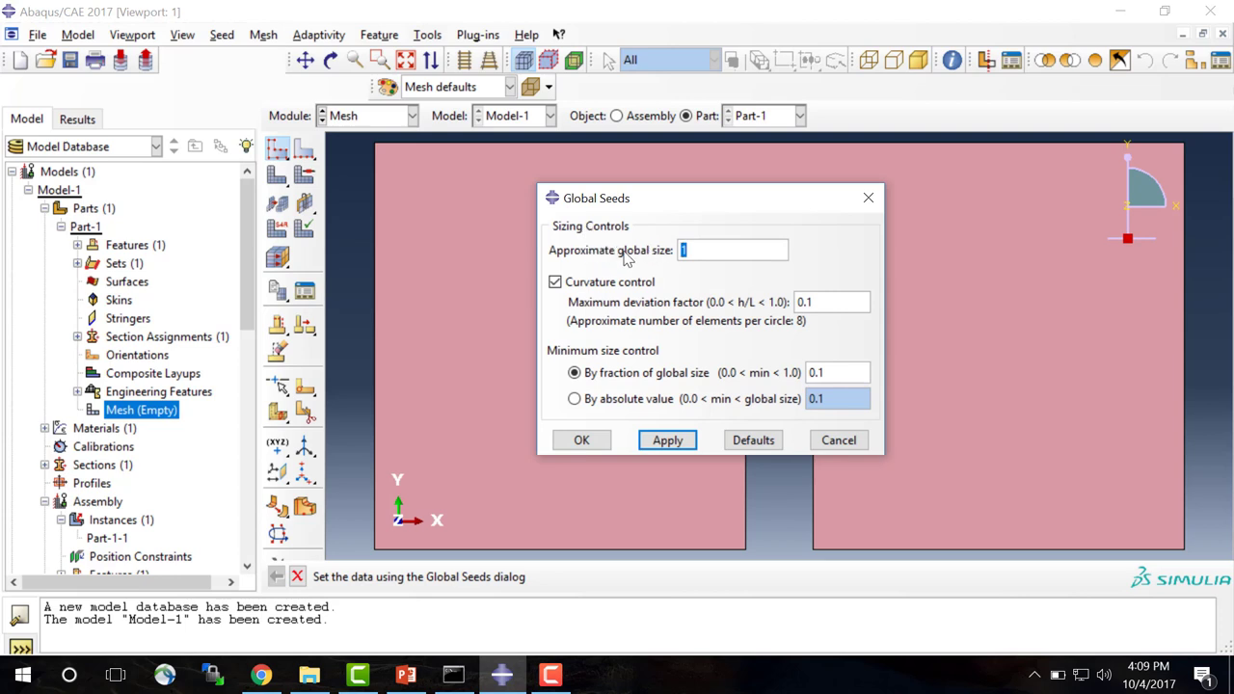
left_click(682, 250)
left_click(582, 441)
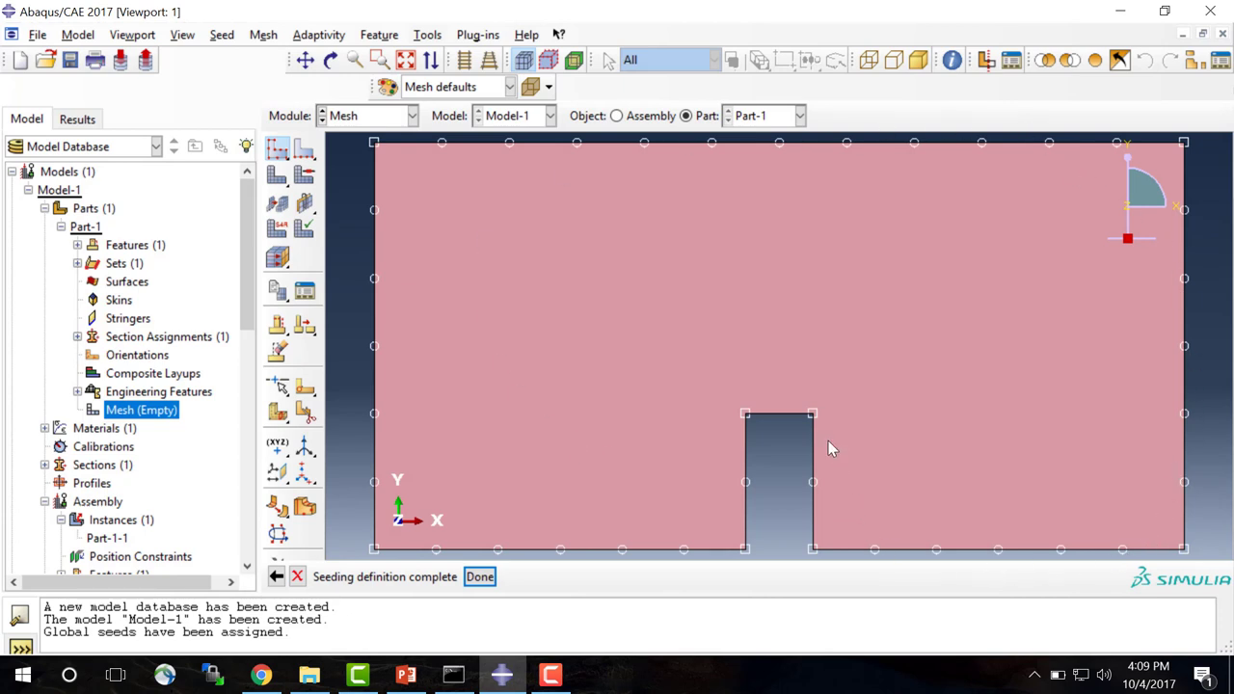
left_click(278, 184)
Mesh Part-1's notched plate, producing 167 triangular elements.
left_click(188, 126)
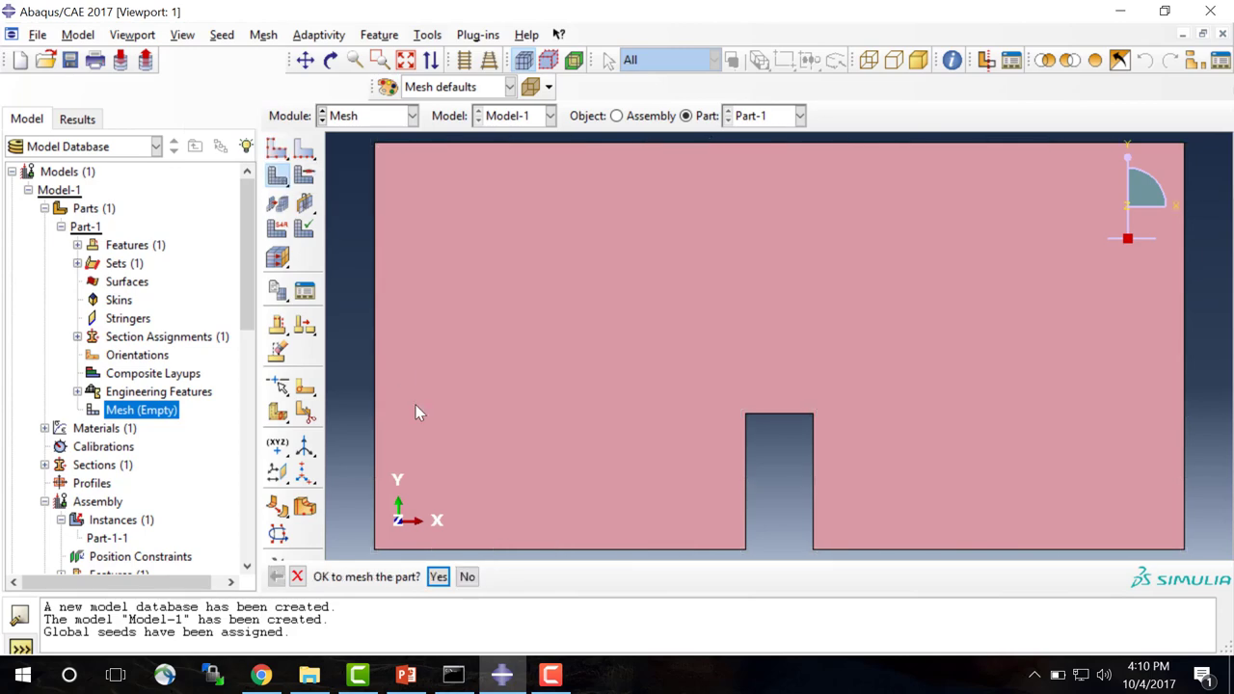
left_click(438, 576)
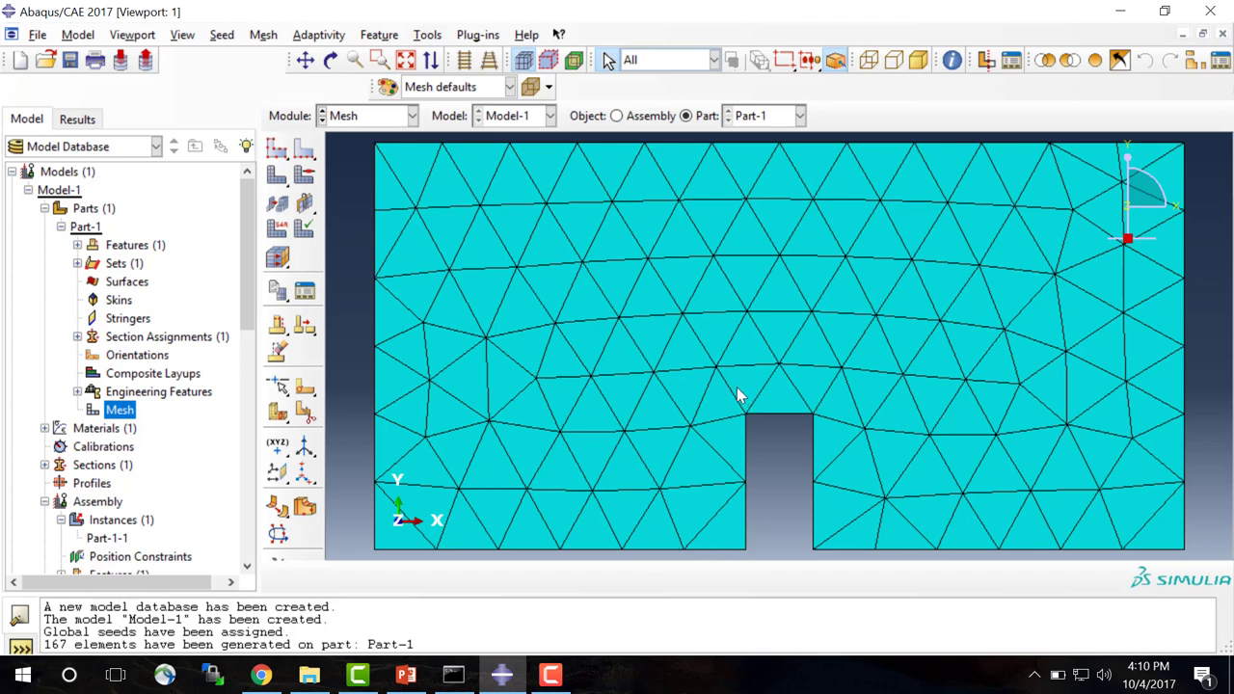
left_click(279, 154)
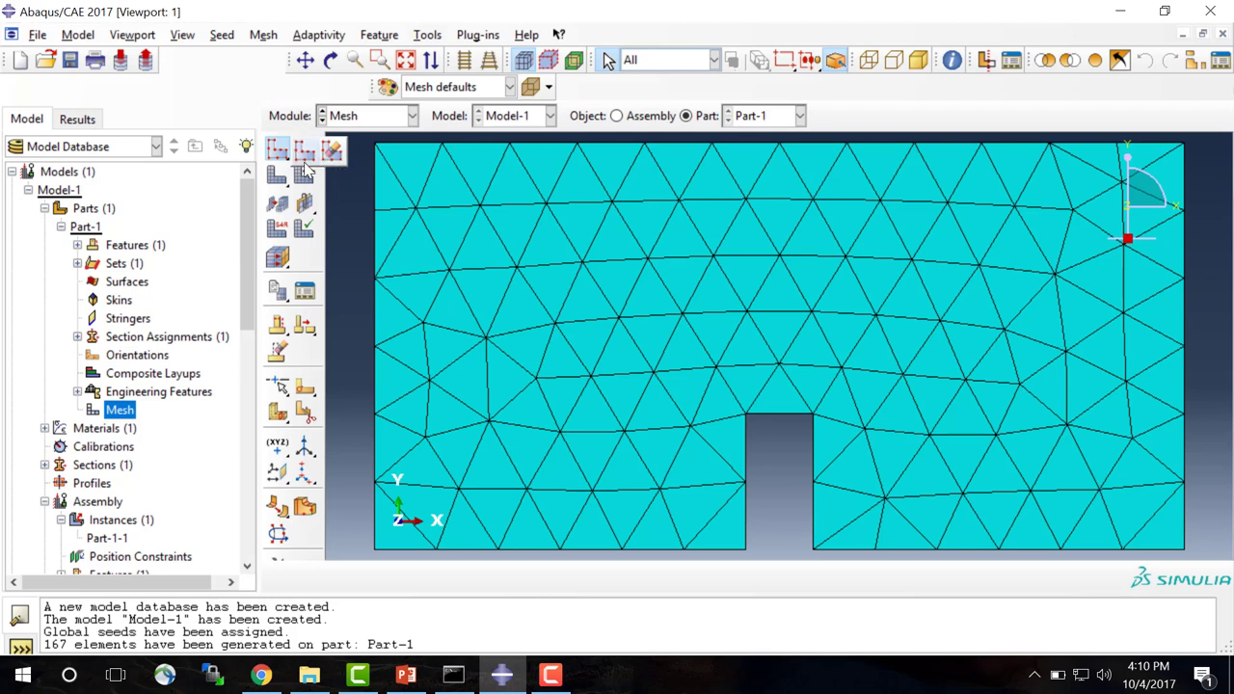
left_click(355, 215)
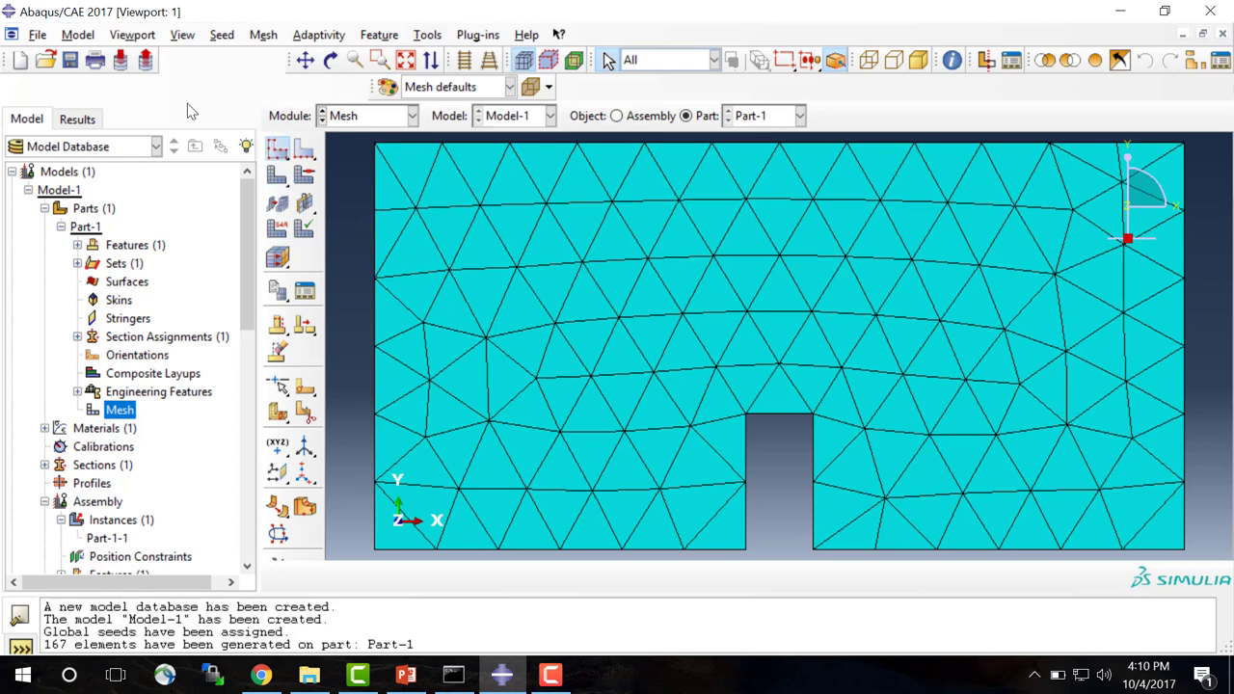
left_click(281, 161)
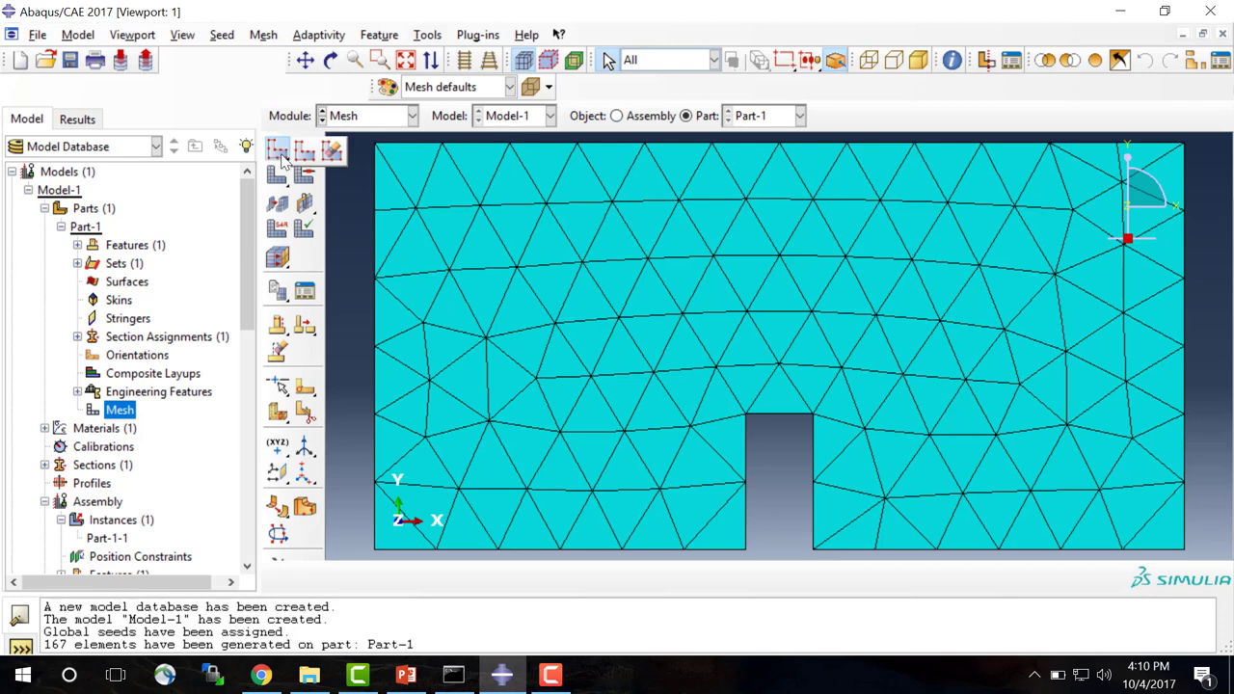
left_click(332, 150)
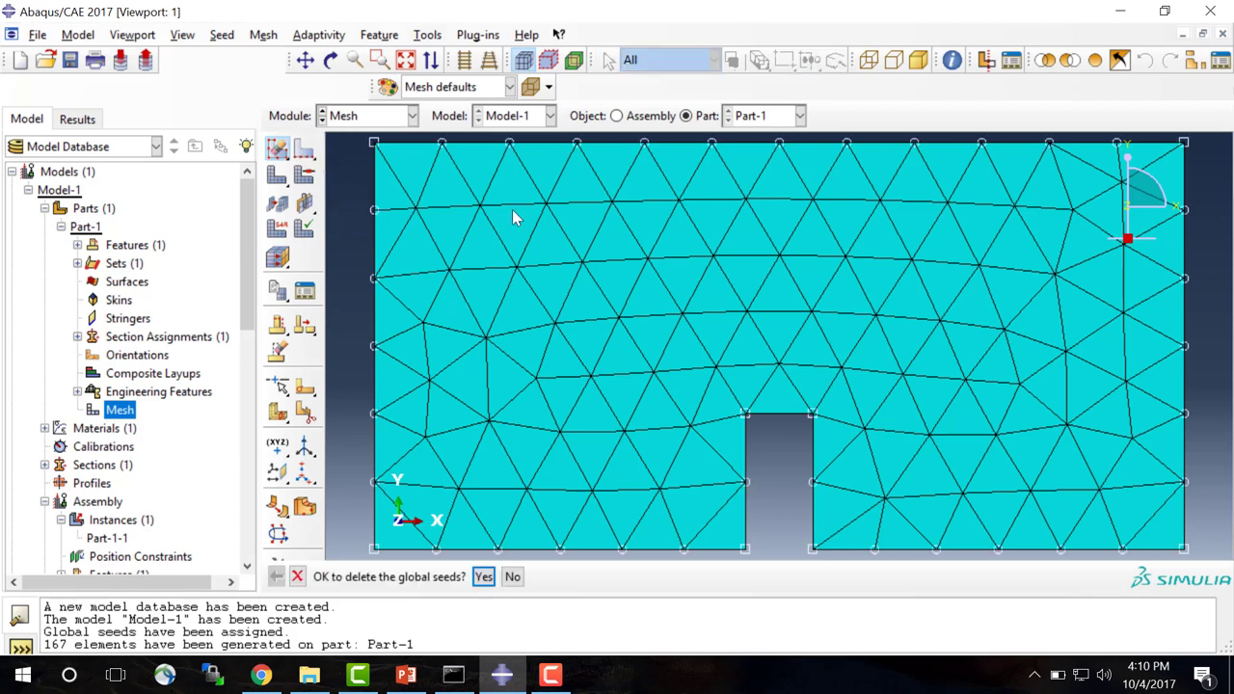
left_click(483, 576)
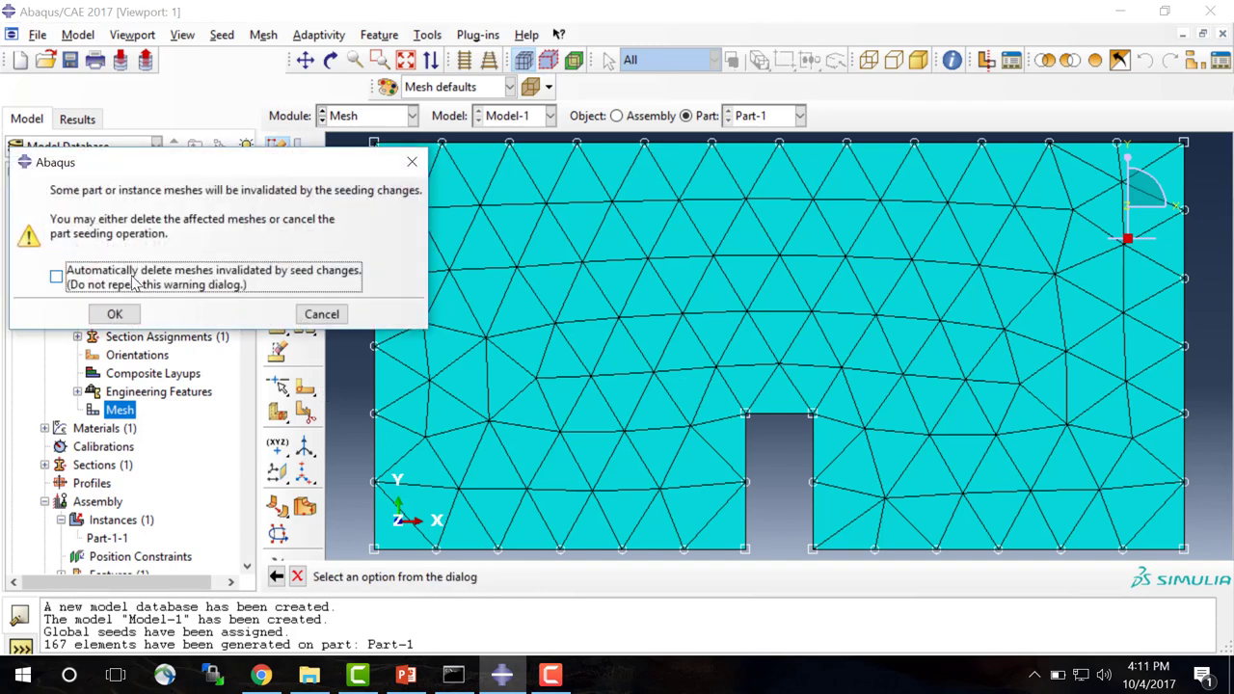
left_click(135, 279)
left_click(115, 314)
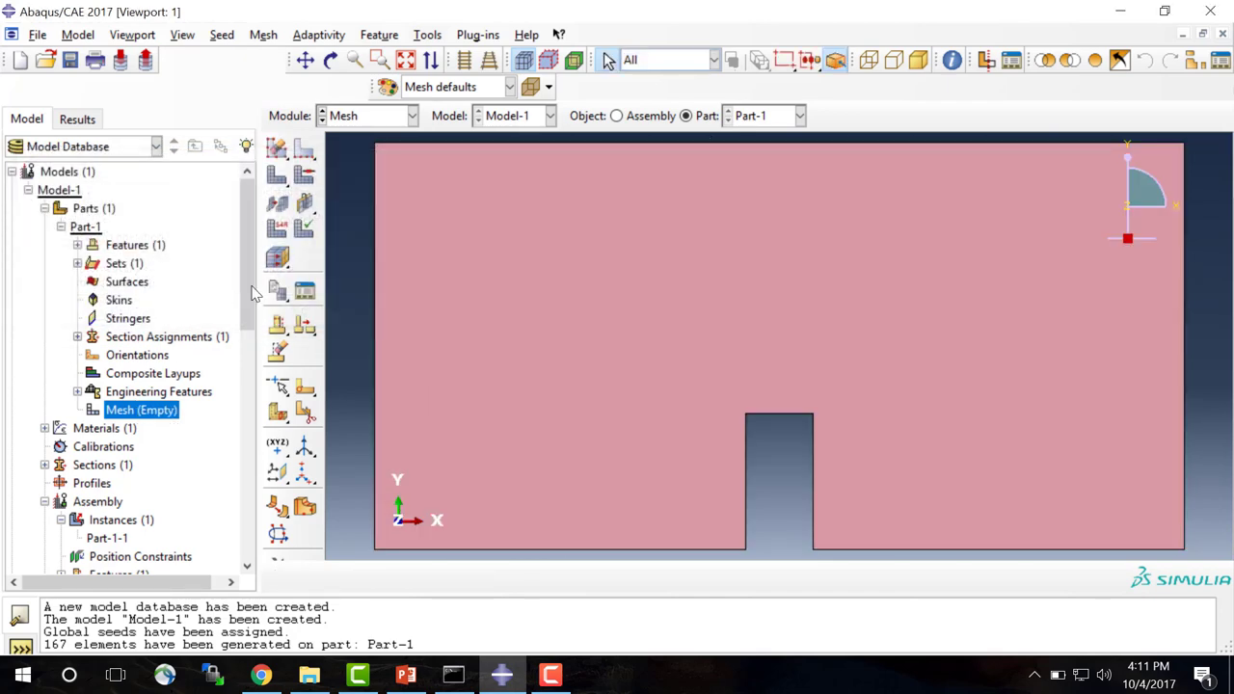
Pick both bottom edges beside the notch for single-bias local seeding.
left_click(305, 151)
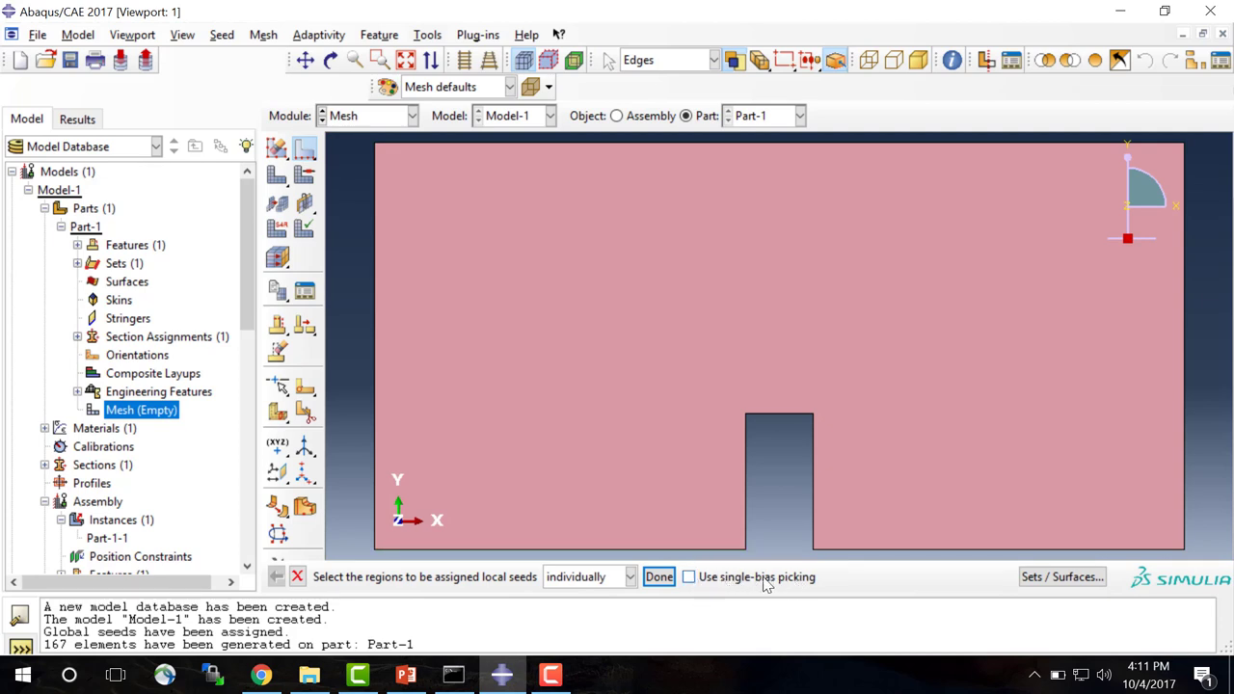
left_click(696, 577)
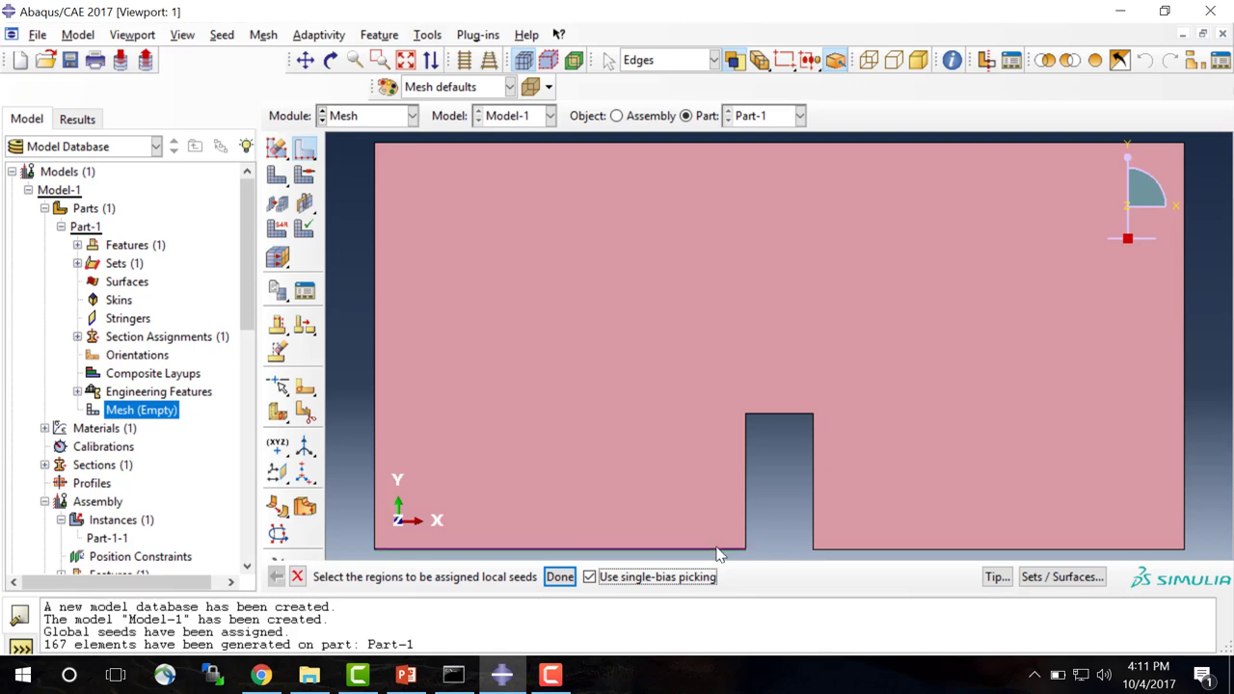
left_click(725, 549)
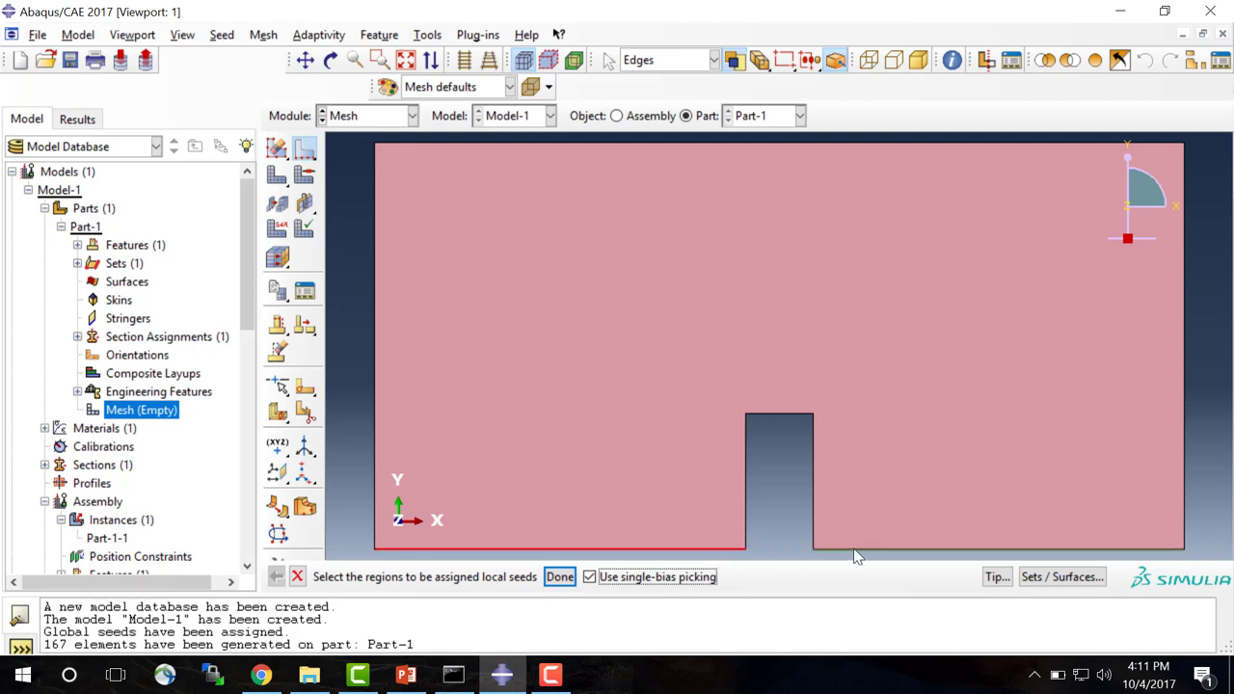
left_click(854, 550, "shift")
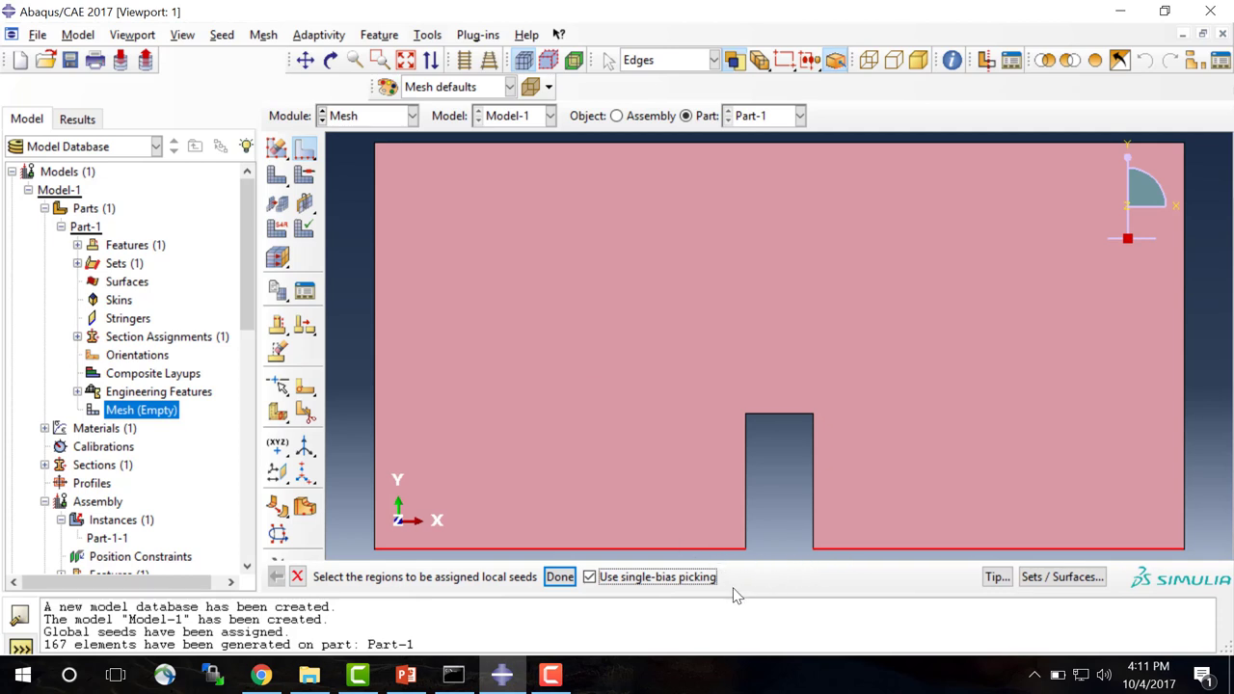
left_click(562, 579)
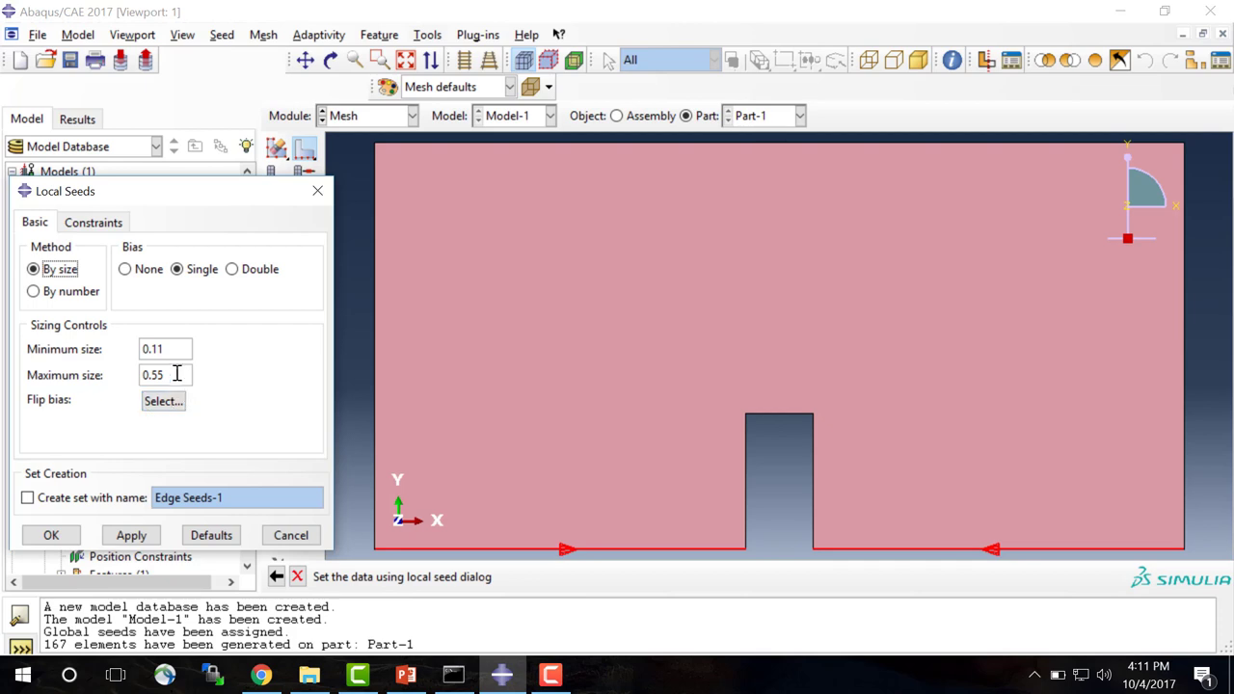
Set the biased edge seeds to minimum 0.25 and maximum 1, finer toward the notch.
left_click(127, 536)
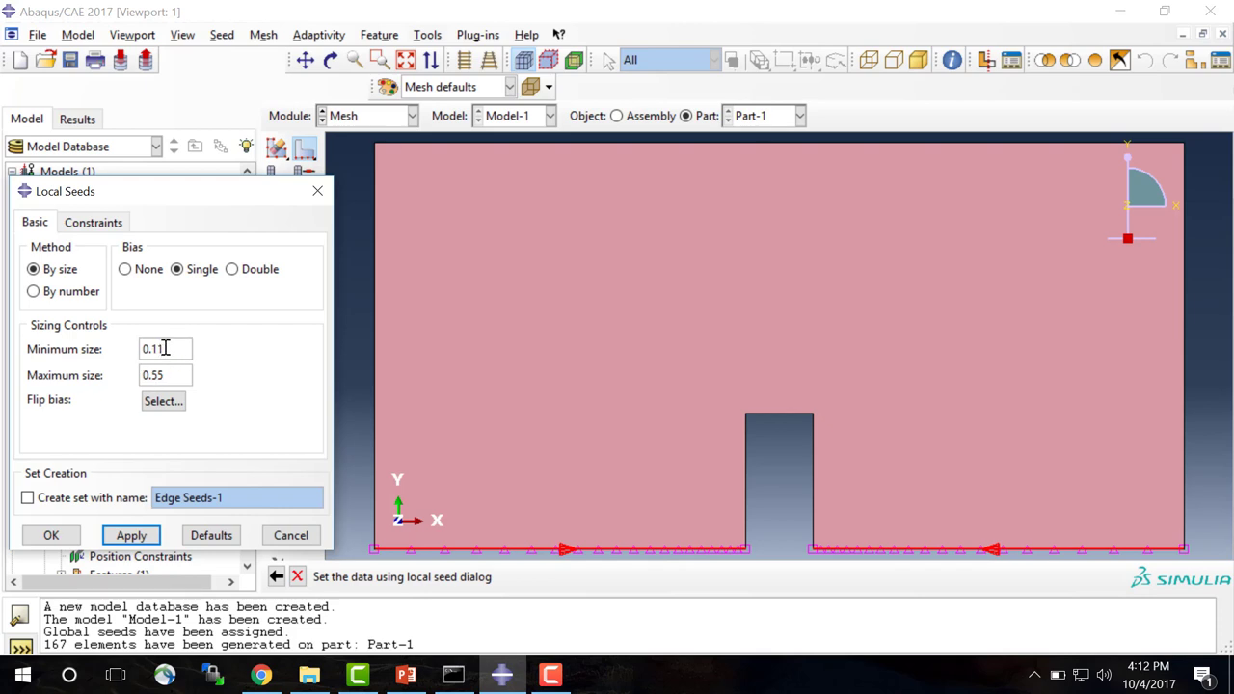
left_click_drag(174, 358, 156, 353)
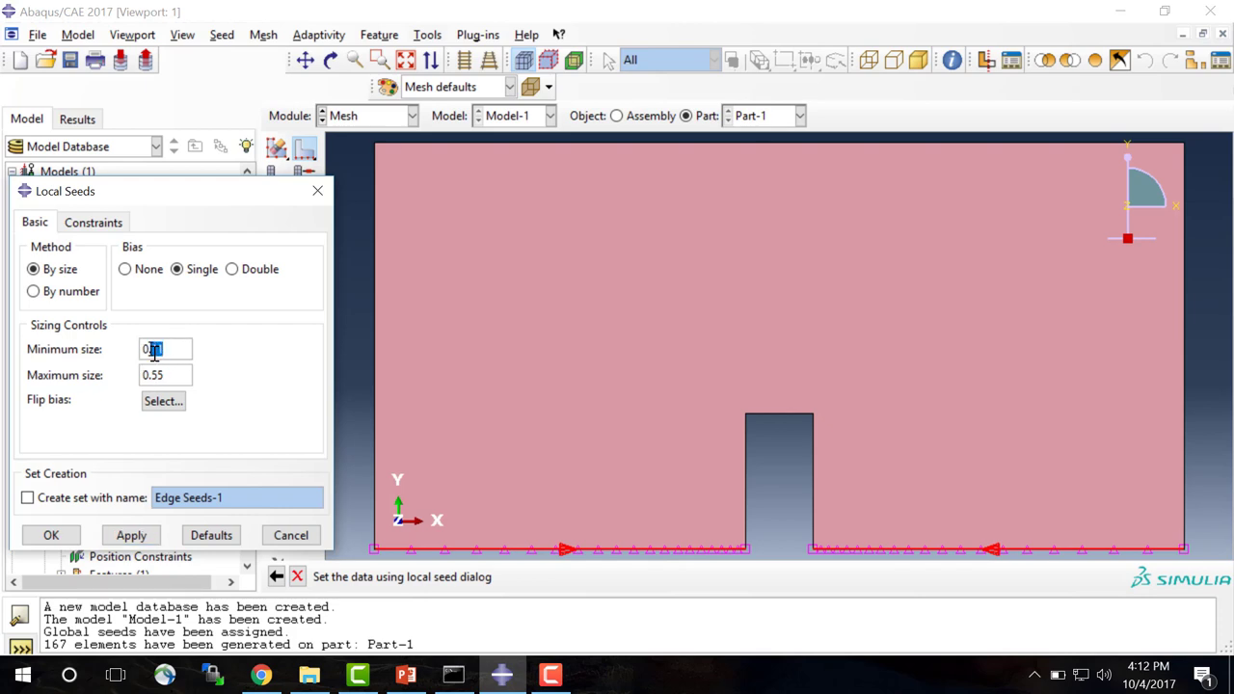
type("25")
left_click_drag(166, 374, 96, 382)
type("1")
left_click(144, 537)
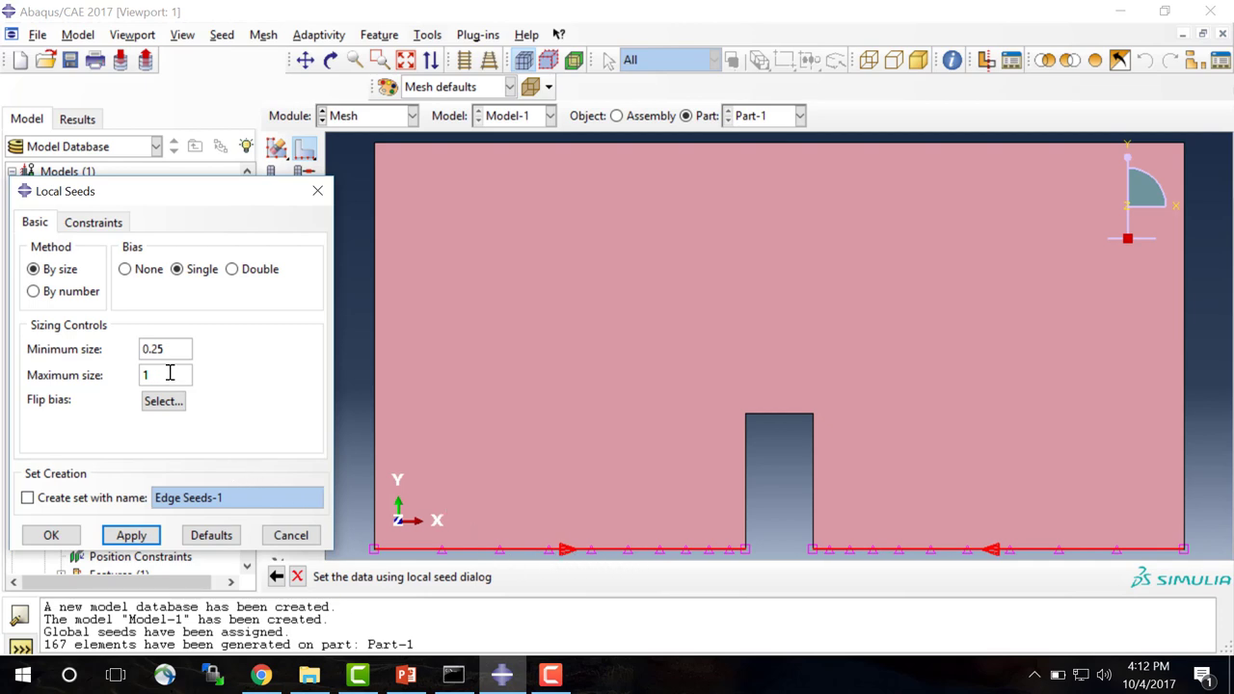
left_click(51, 536)
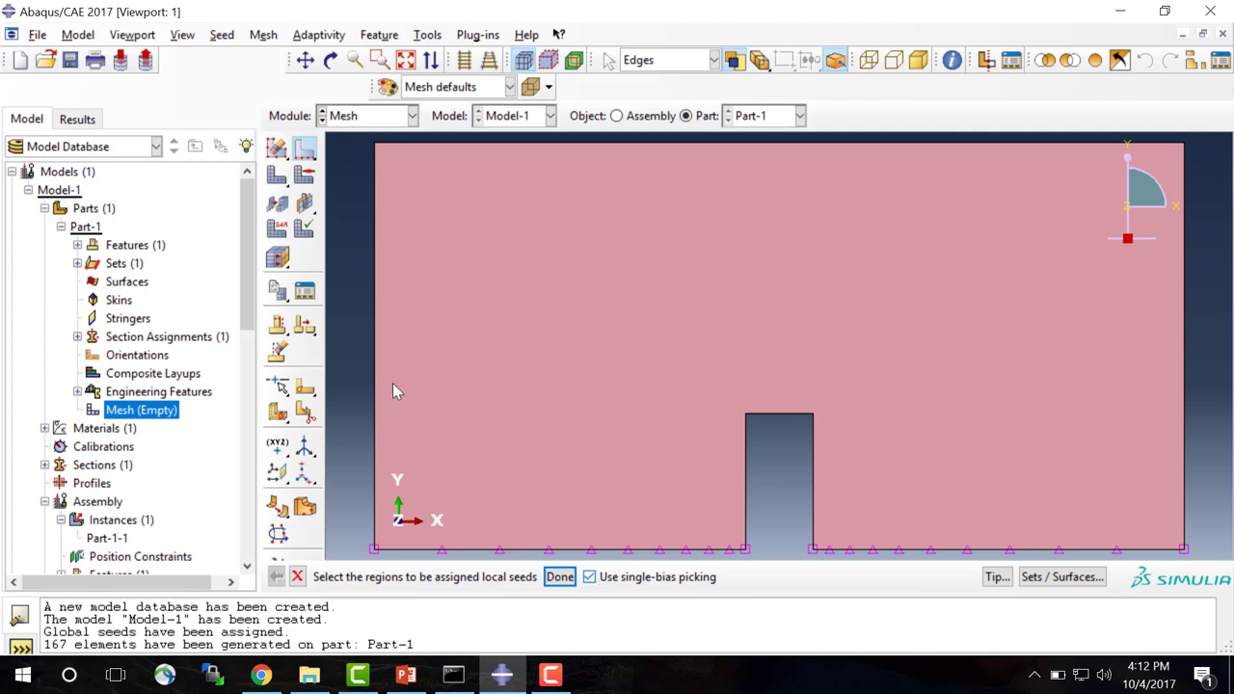
Give the notch's left, top and right edges unbiased seeds of size 0.25.
left_click(589, 576)
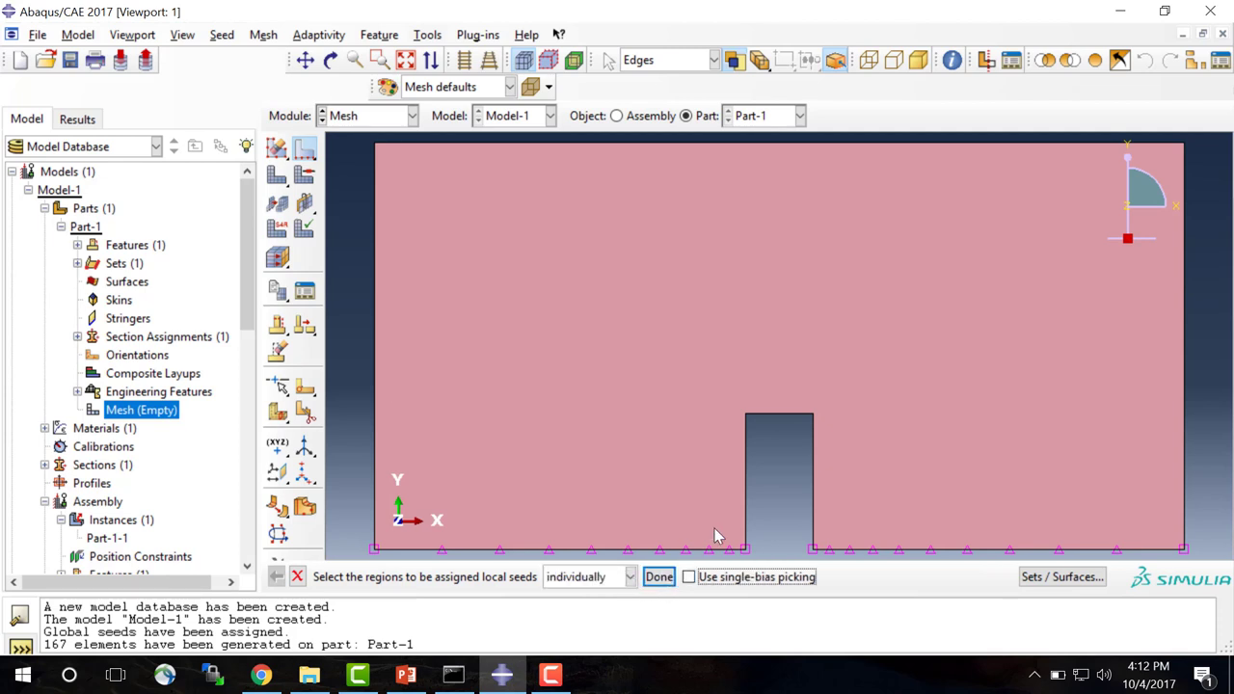
left_click(747, 496)
left_click(782, 416, "shift")
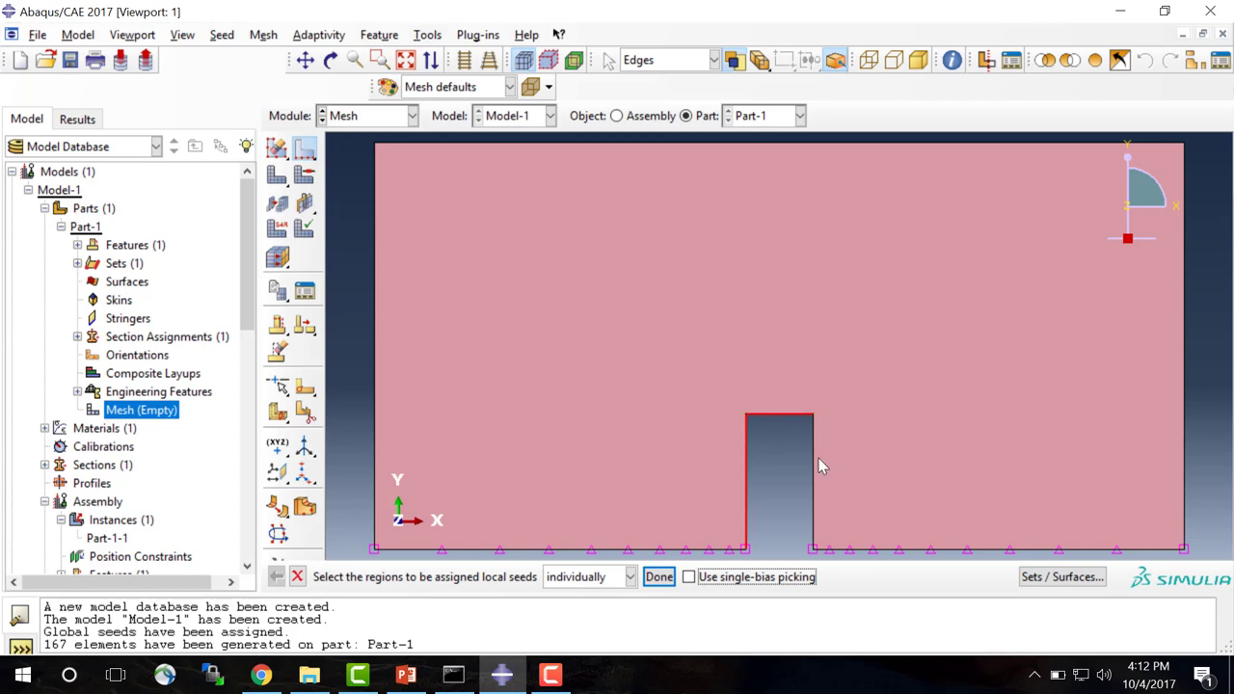
left_click(813, 465, "shift")
left_click(659, 578)
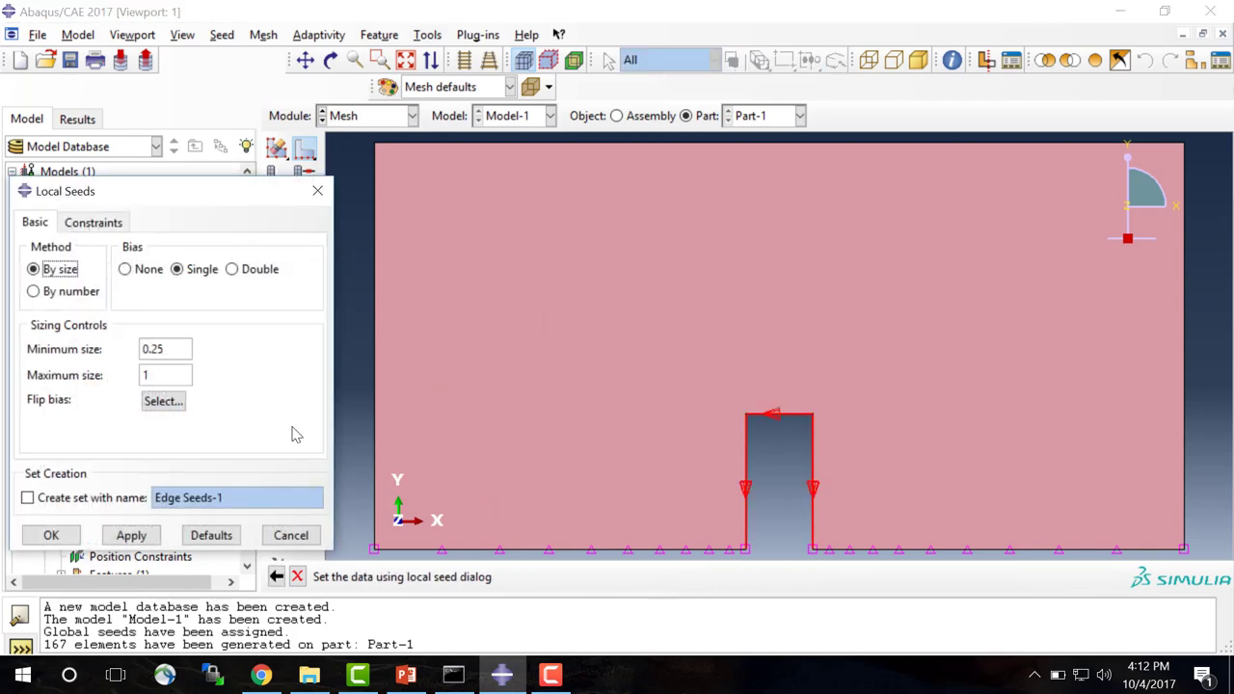
left_click(127, 270)
triple_click(195, 349)
type("0.5")
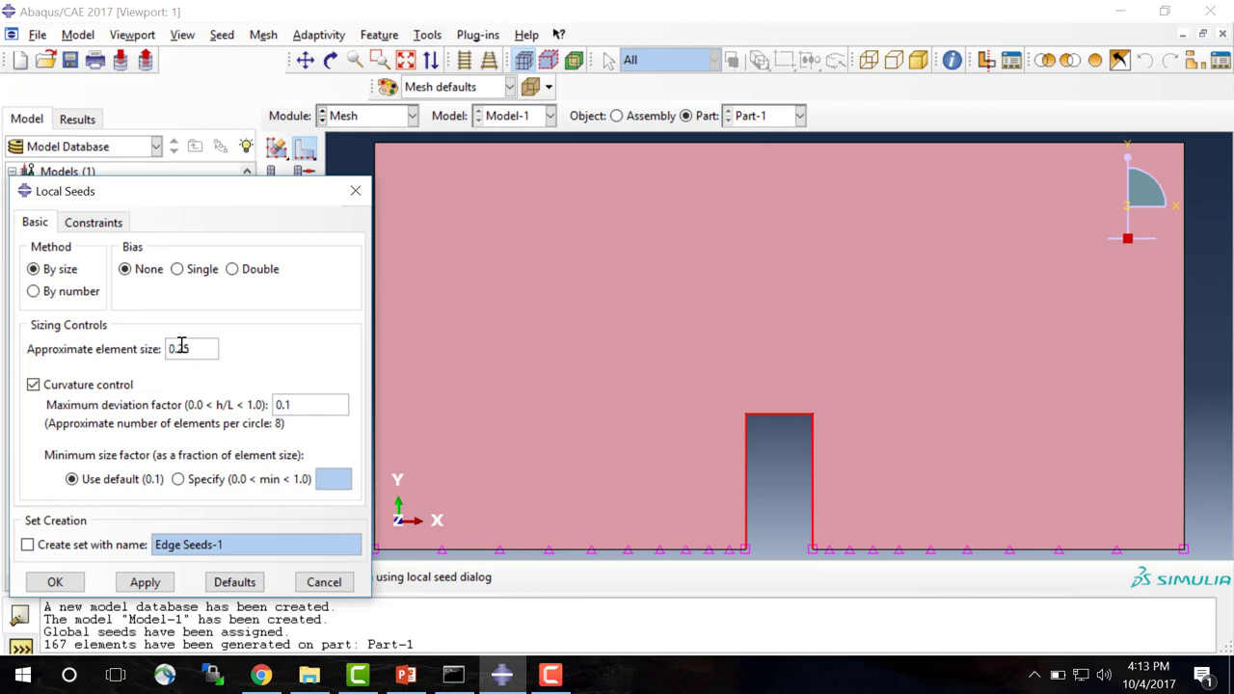
left_click(128, 584)
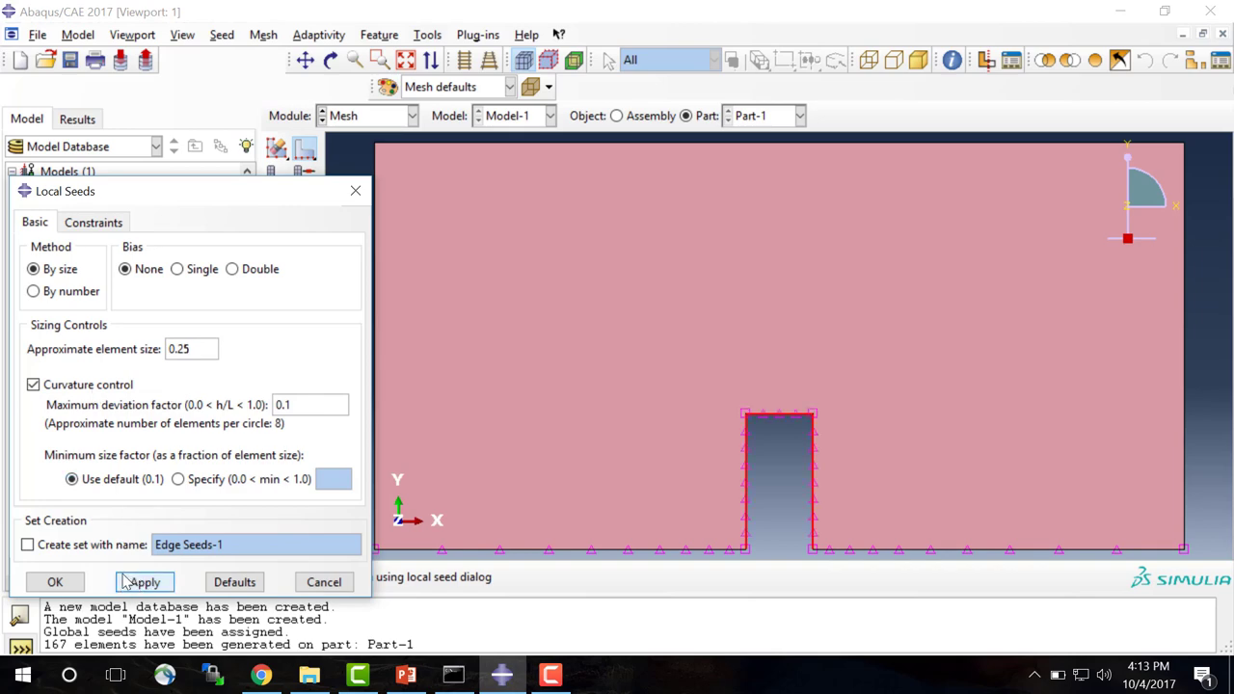
left_click(67, 582)
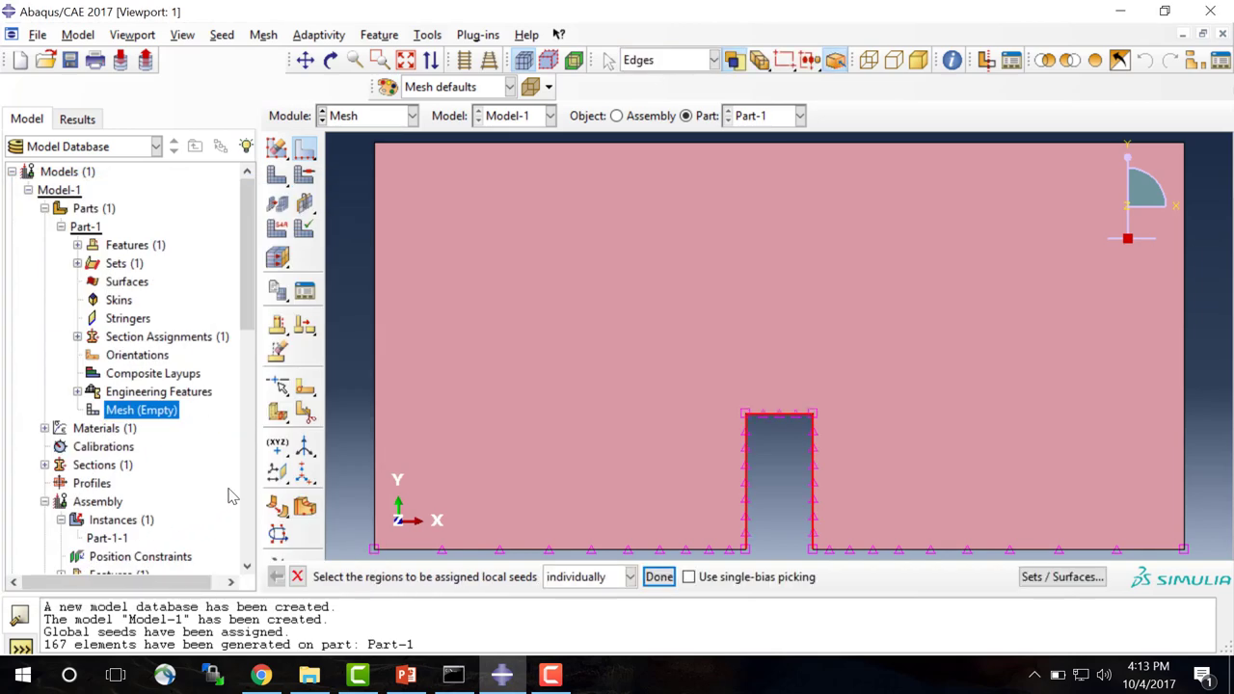
Give the plate's left, top and right outer edges local seeds of size 1.
left_click(375, 336)
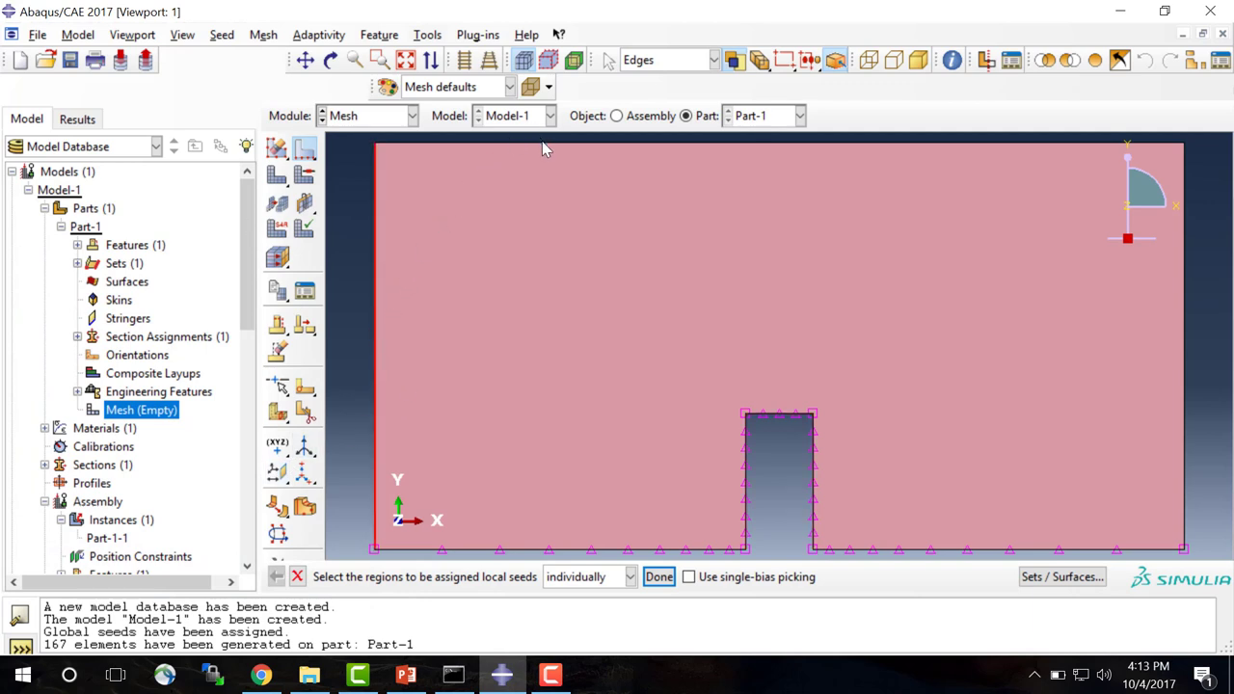
left_click(578, 145, "shift")
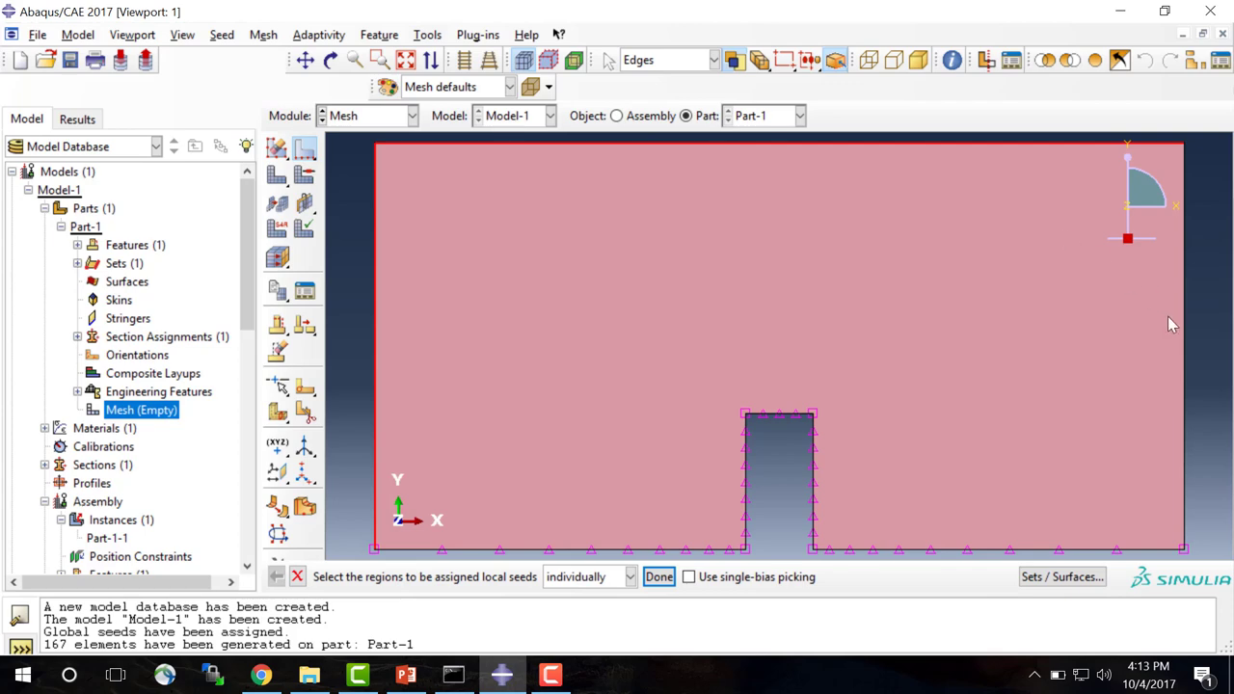
left_click(1185, 363, "shift")
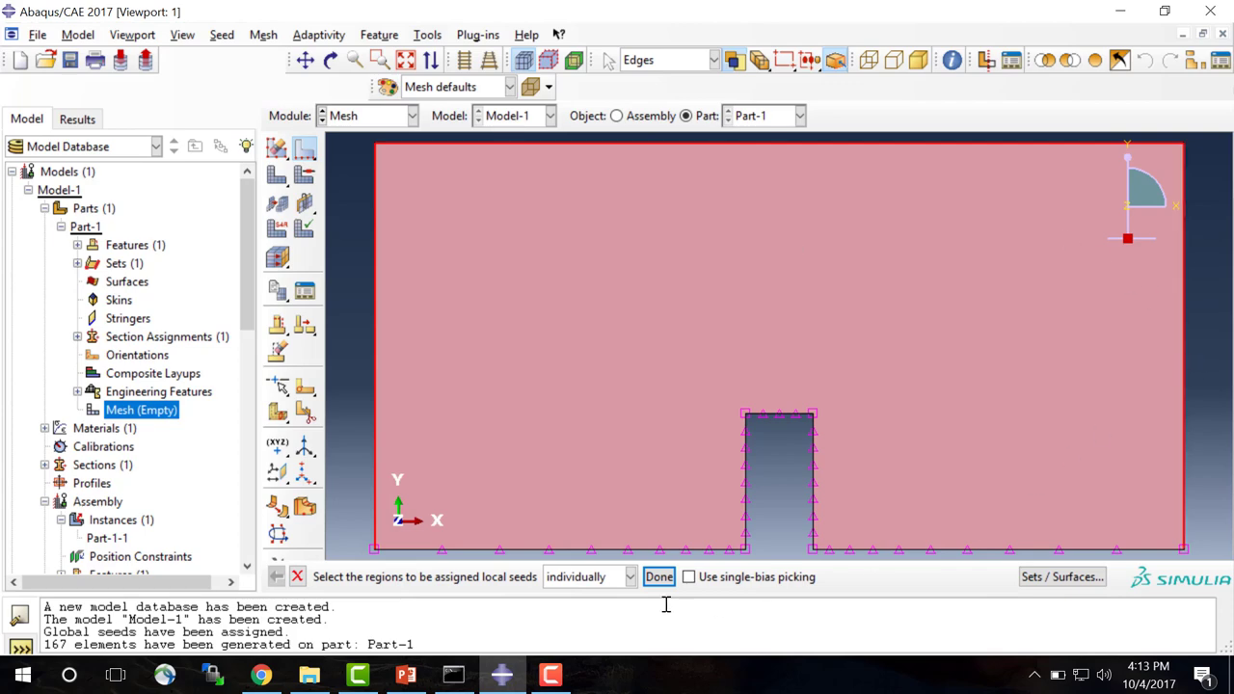
left_click(658, 576)
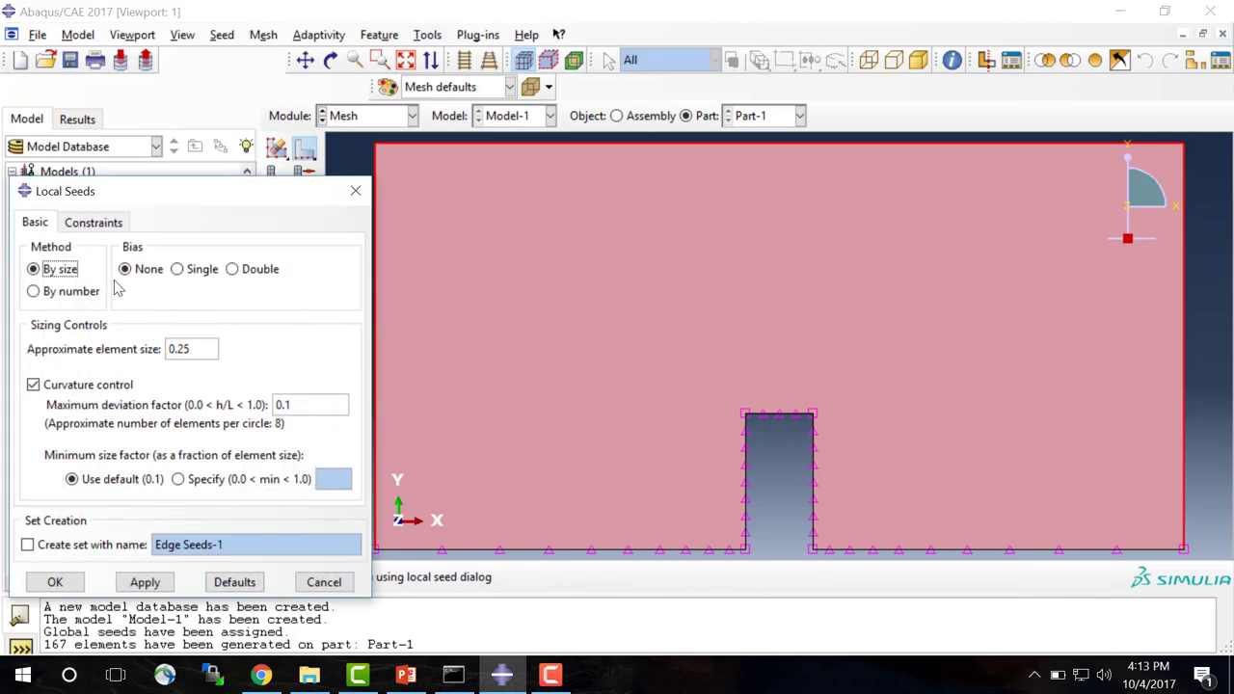
left_click_drag(203, 350, 96, 358)
type("1")
left_click(55, 582)
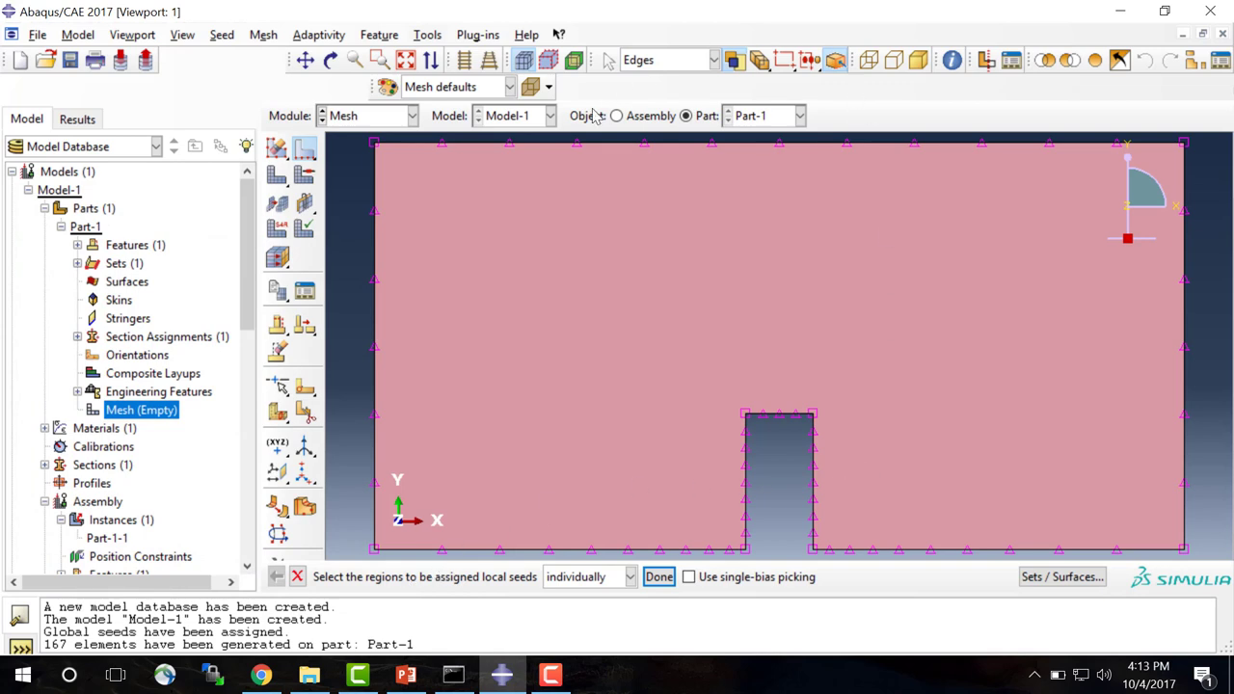
left_click(276, 174)
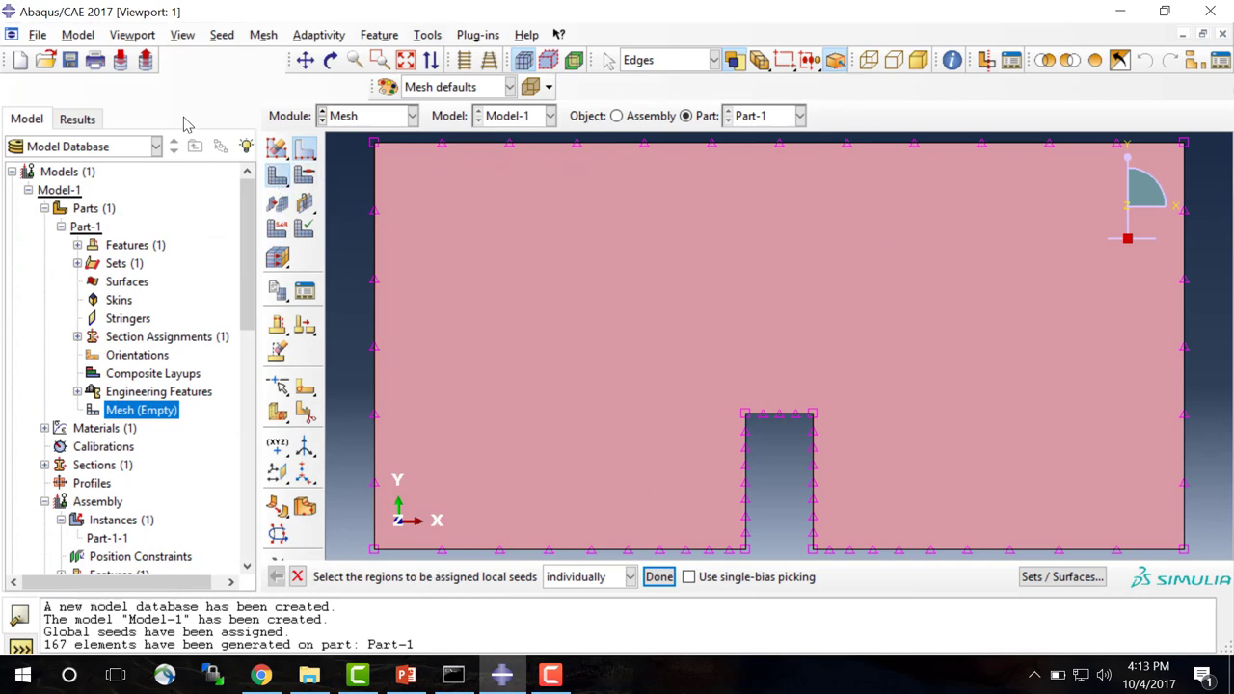
Generate the mesh of 424 triangular elements refined around the notch.
left_click(440, 577)
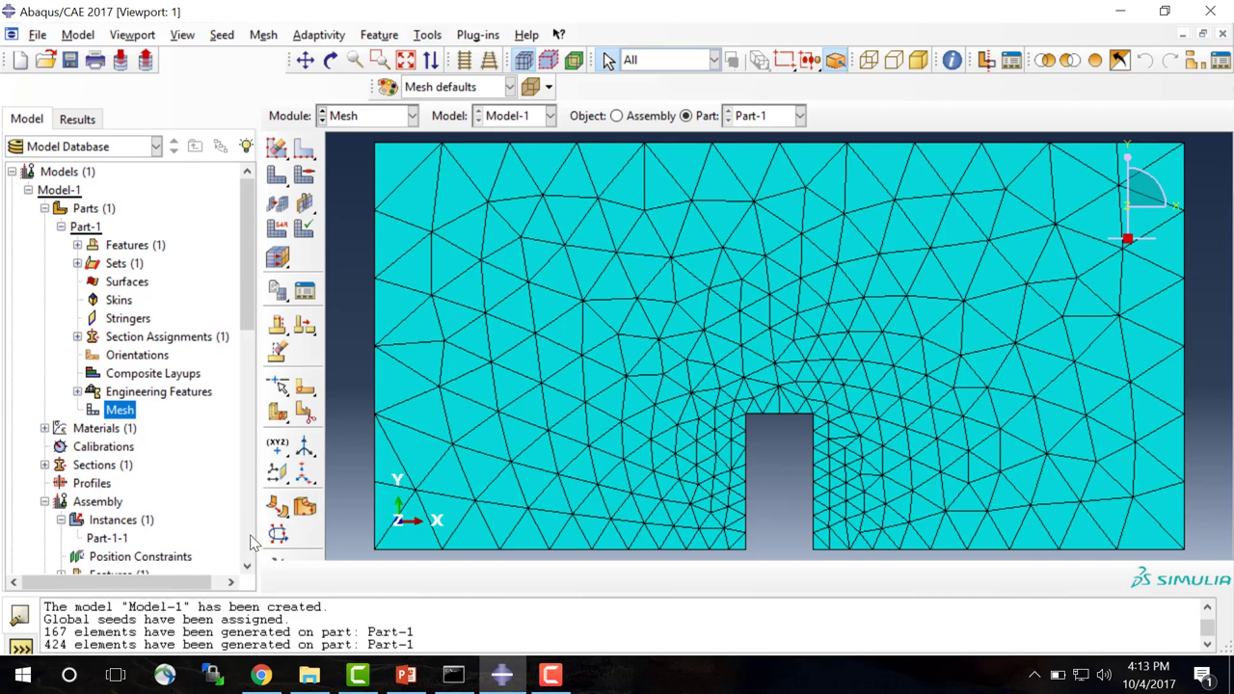
scroll(167, 363, "down", 11)
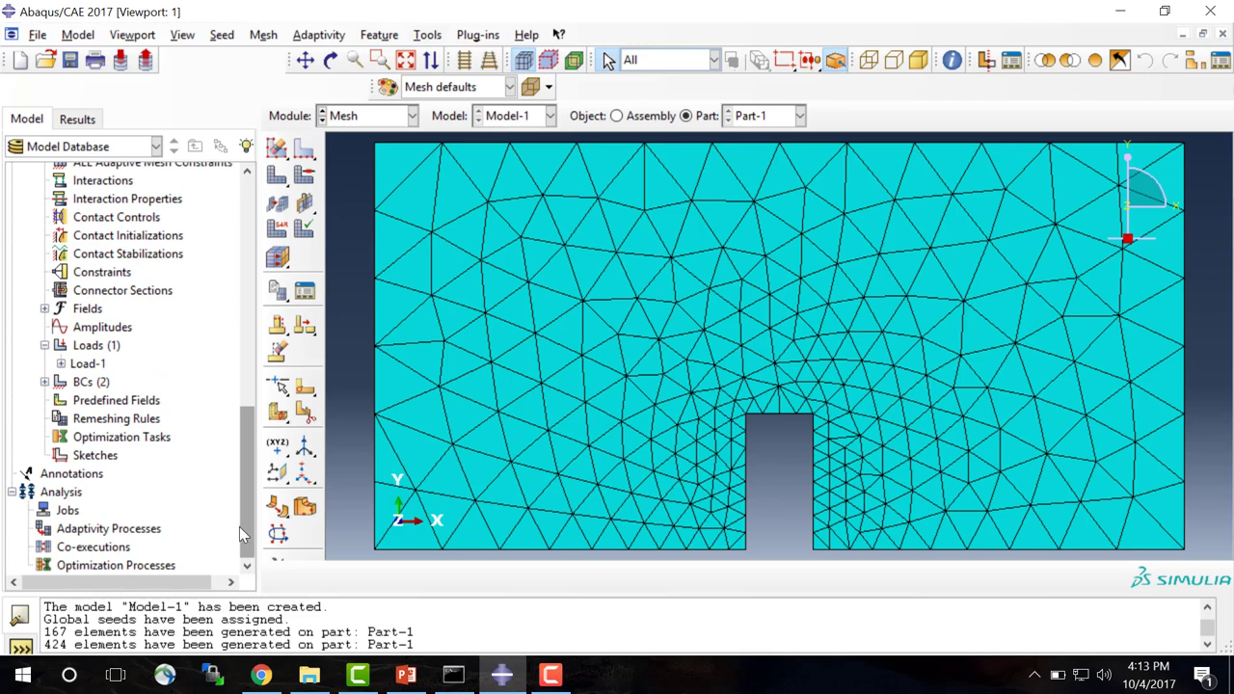
Create a new job from Model-1 and select the default name Job-1.
double_click(67, 511)
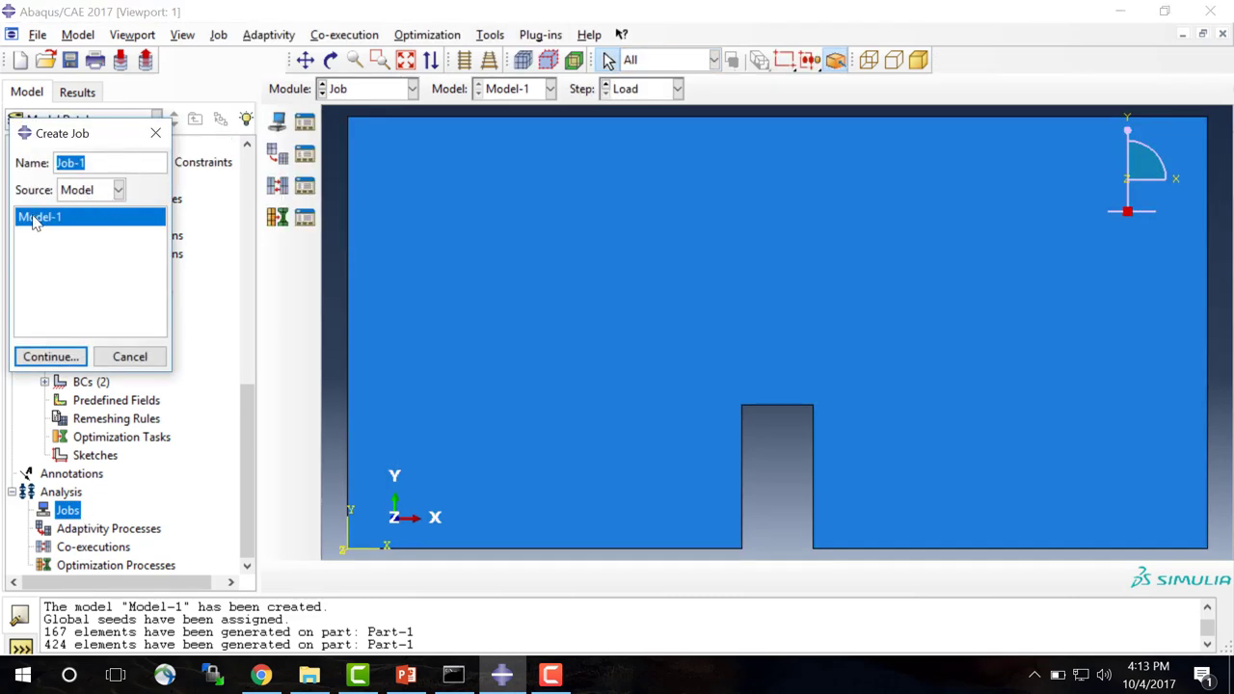
left_click(85, 162)
left_click_drag(85, 162, 4, 146)
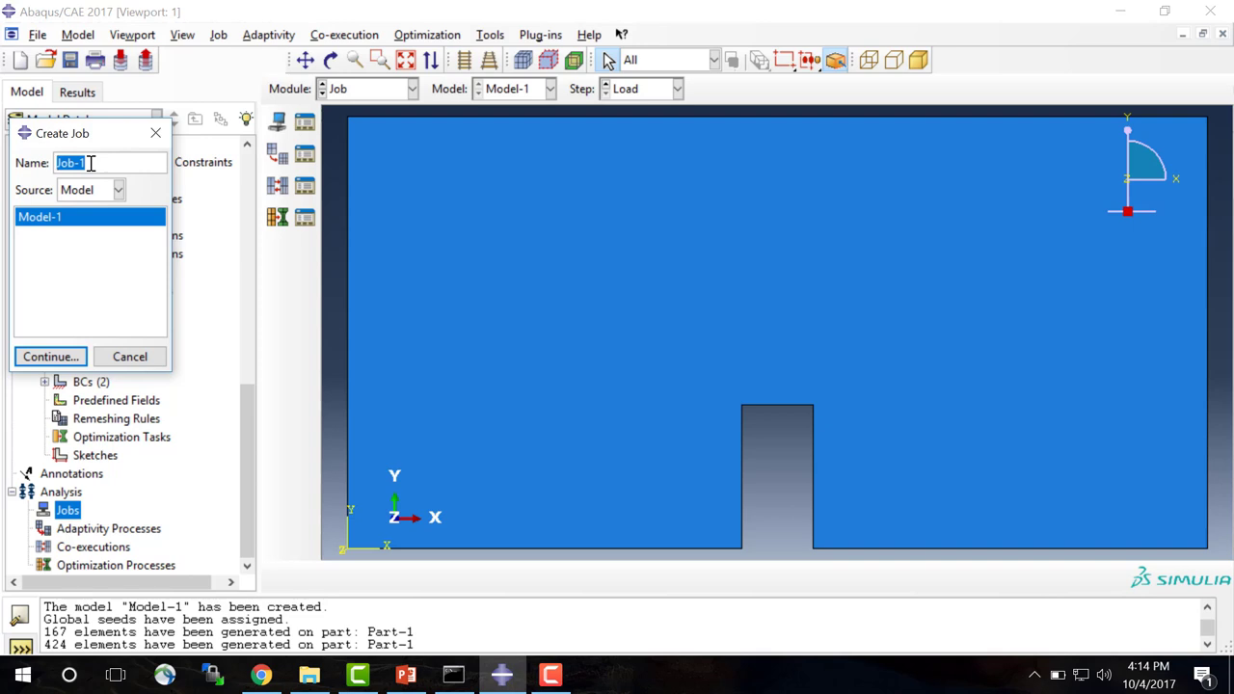
Name the new job CEE510NotchPlate and accept the default full-analysis settings in Edit Job.
type("CEE510_Not")
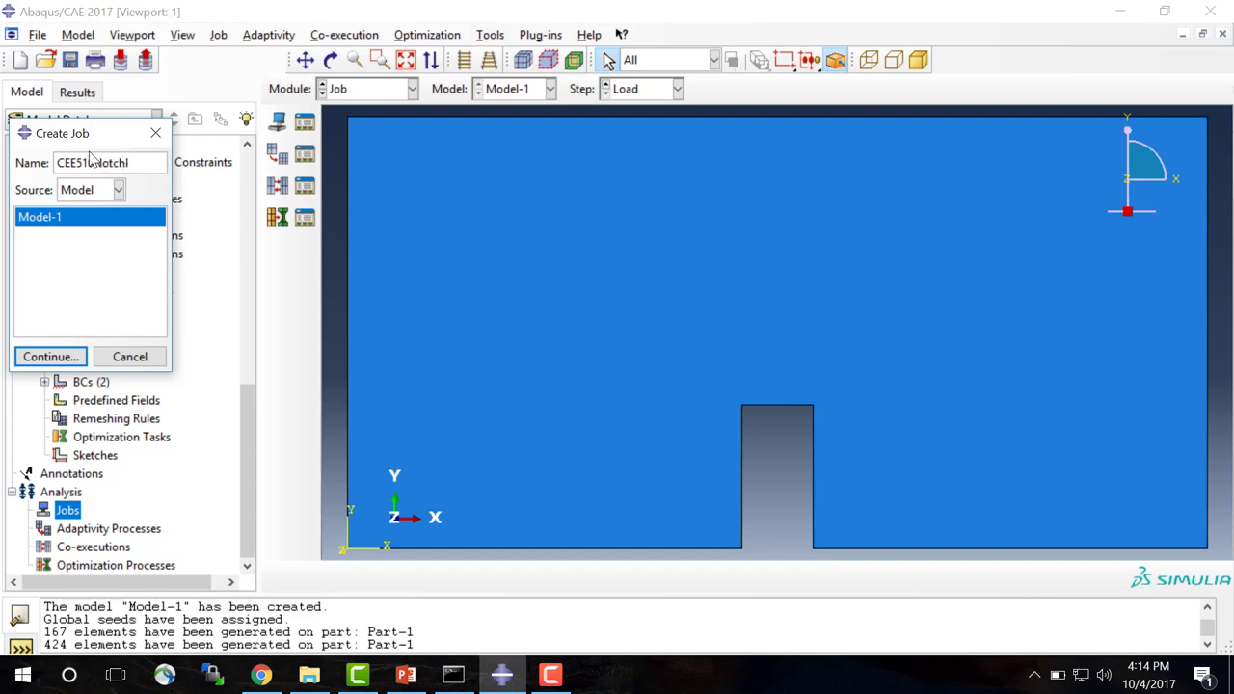
type("chPlate")
left_click(52, 355)
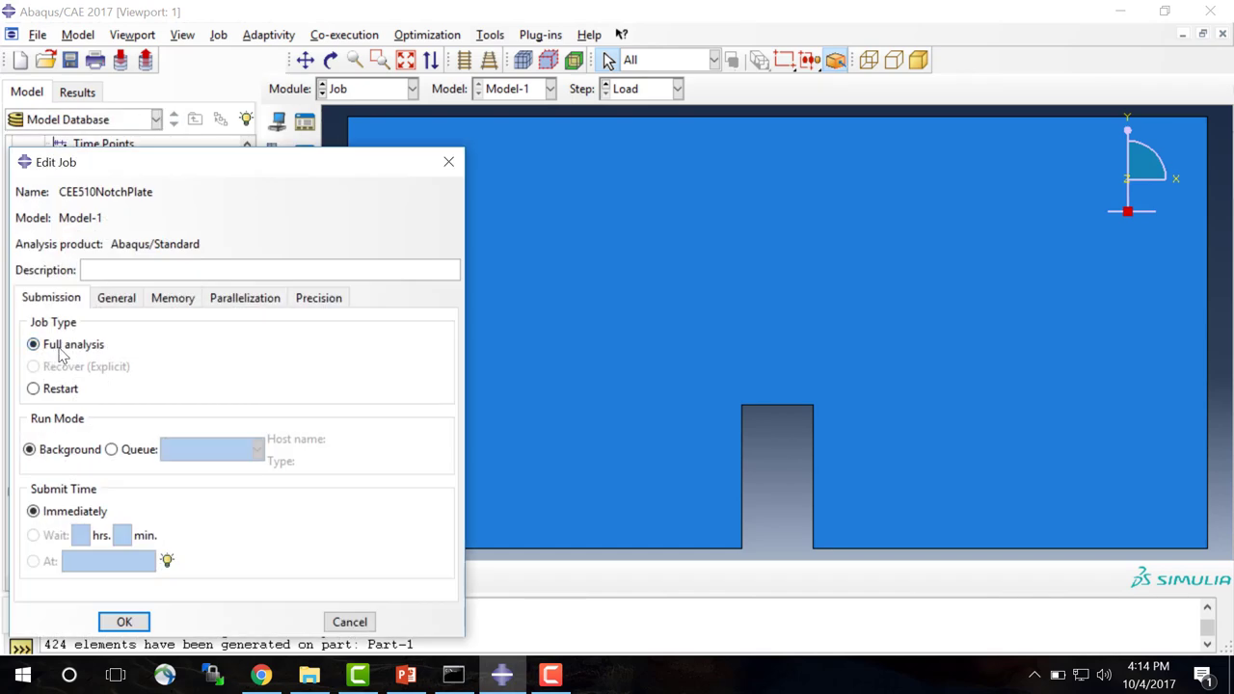
left_click_drag(187, 161, 402, 118)
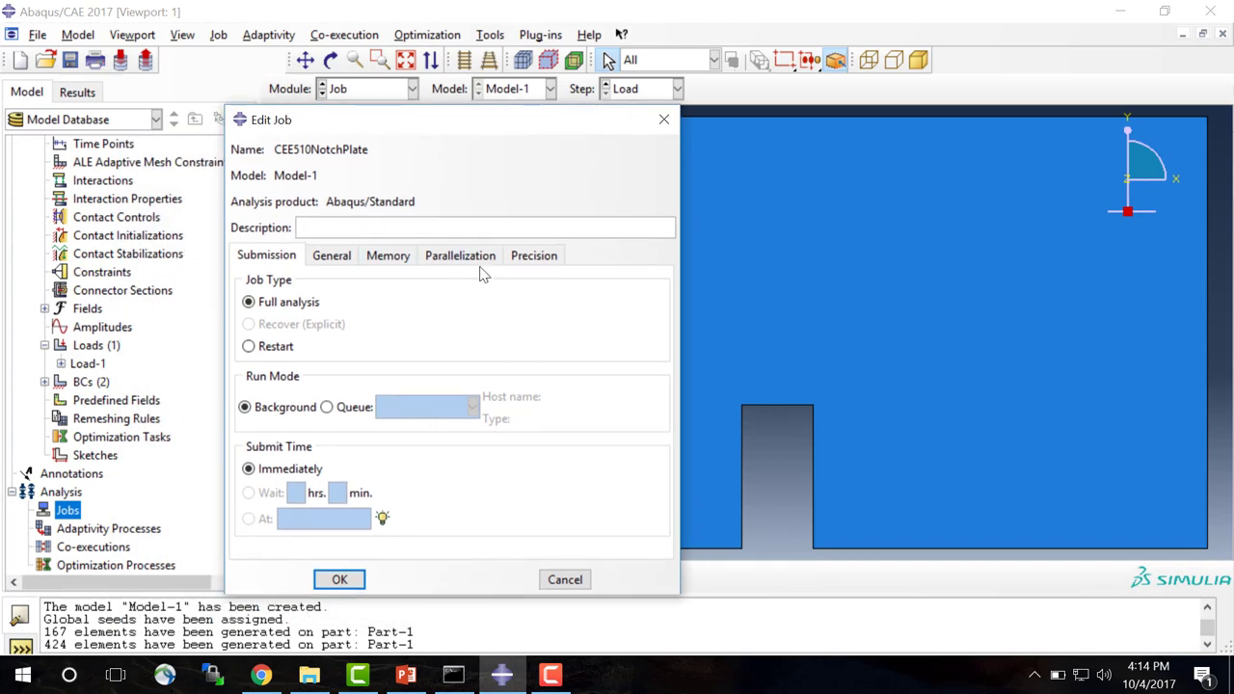
left_click(339, 581)
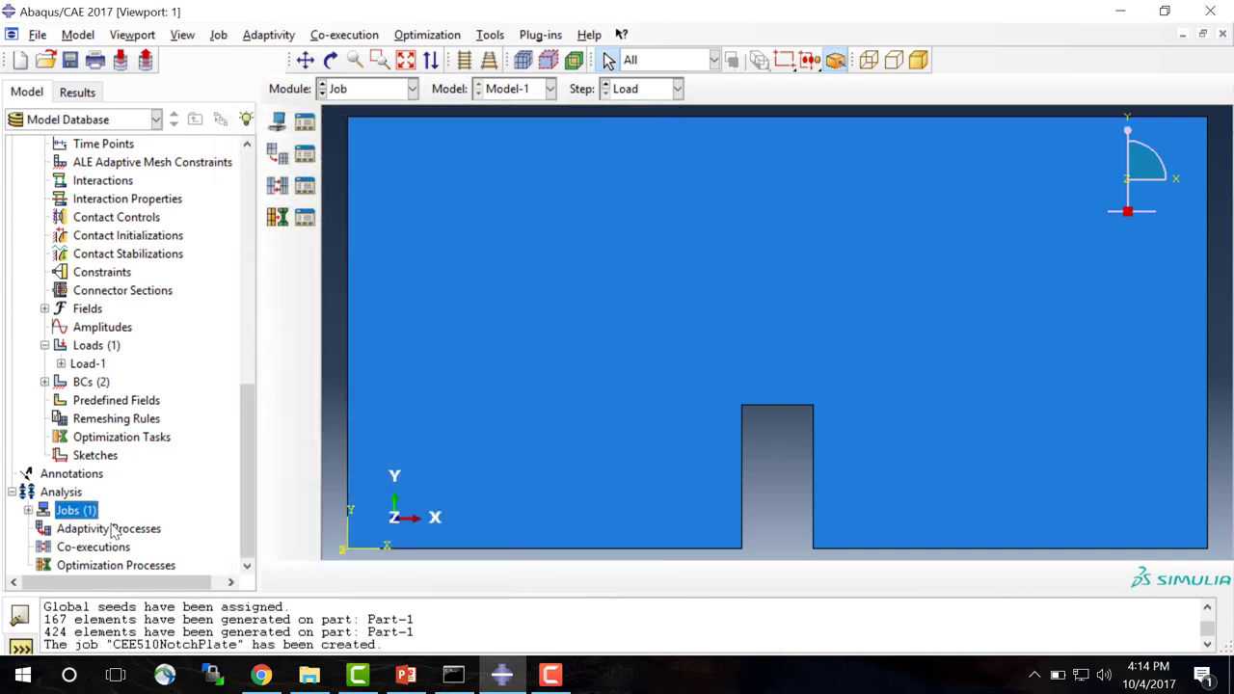
Submit the CEE510NotchPlate job from the Jobs list and wait until it reports Completed.
left_click(29, 511)
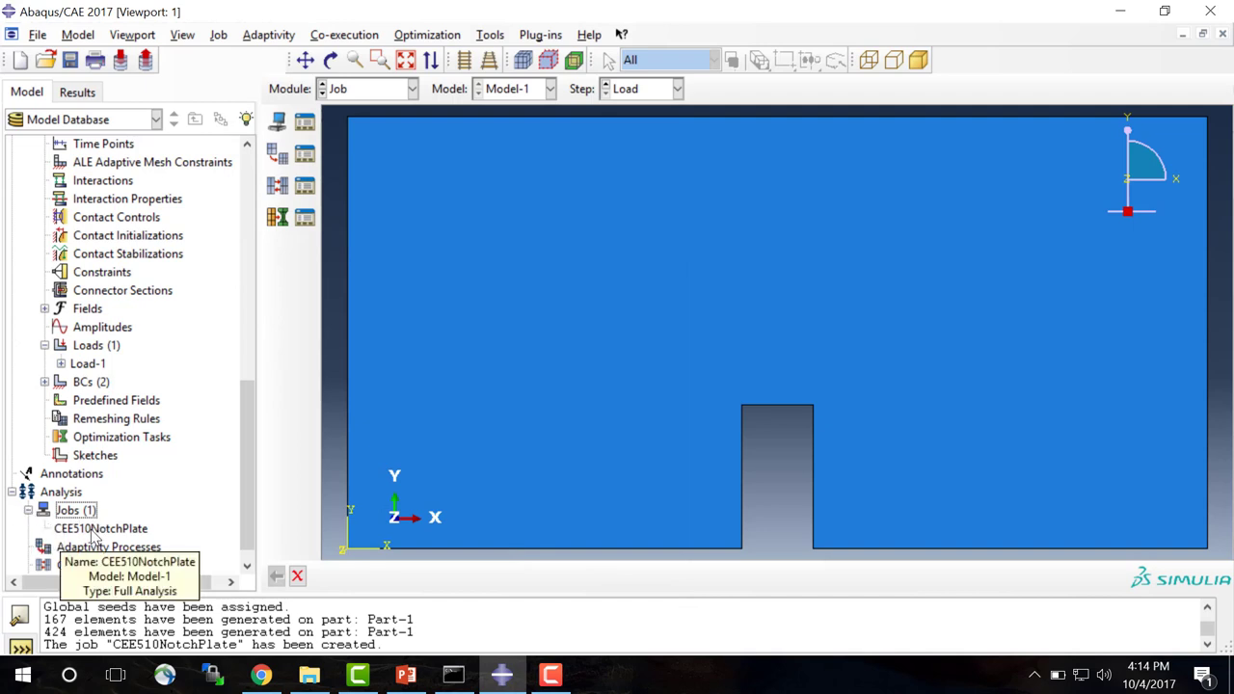
key("Down")
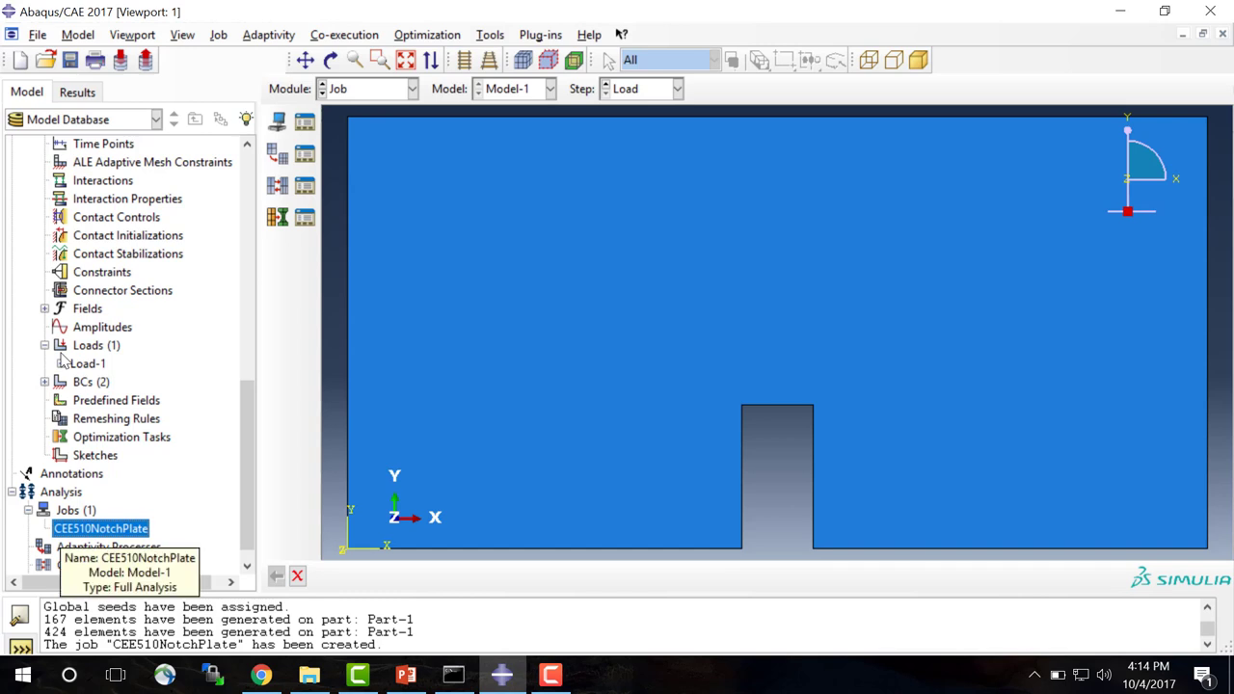
right_click(89, 528)
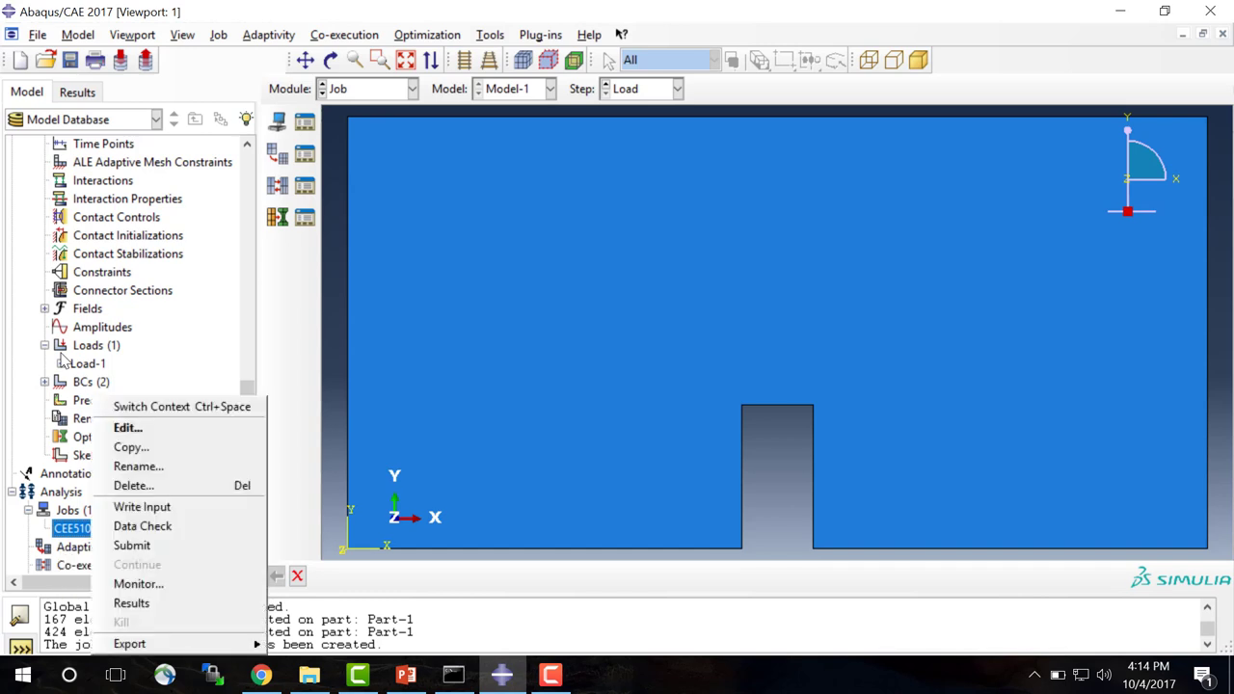
left_click(142, 547)
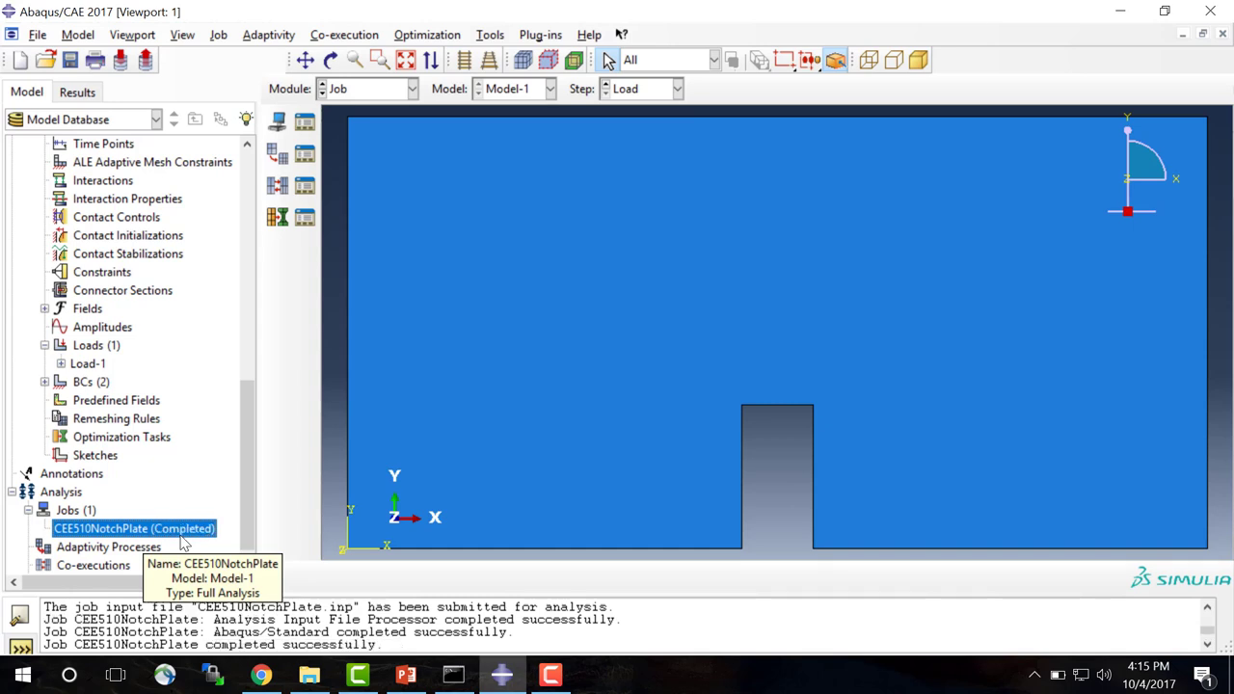
right_click(183, 535)
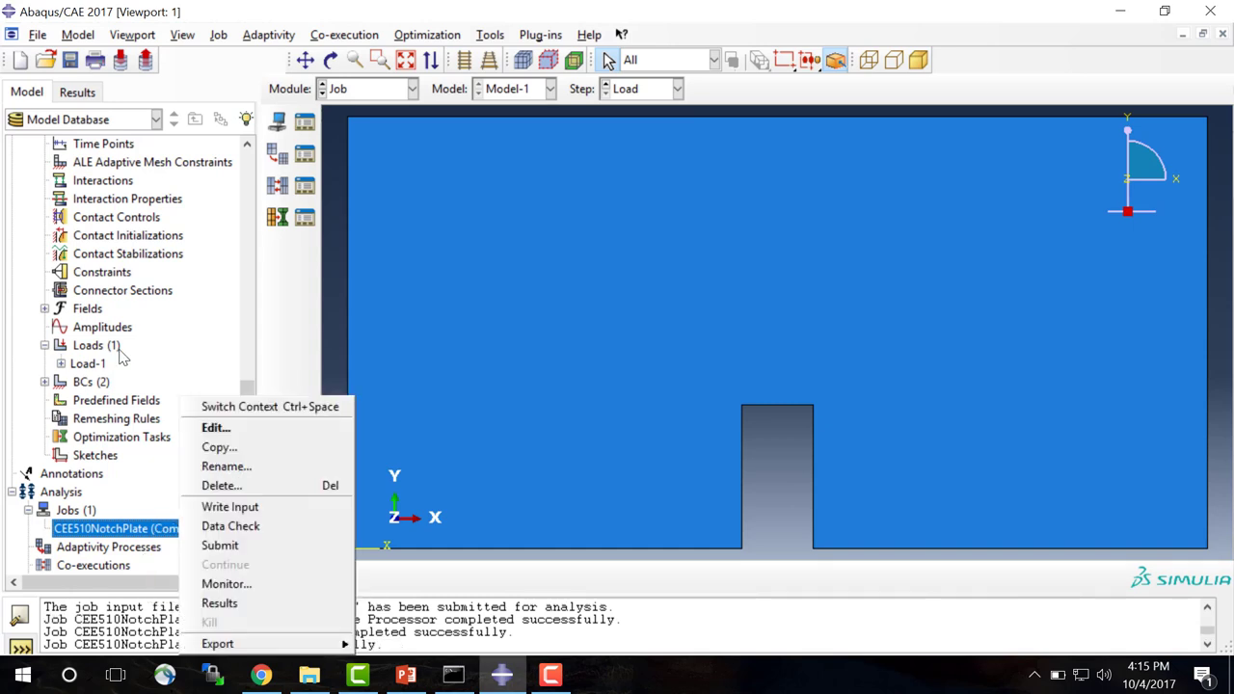
left_click(256, 586)
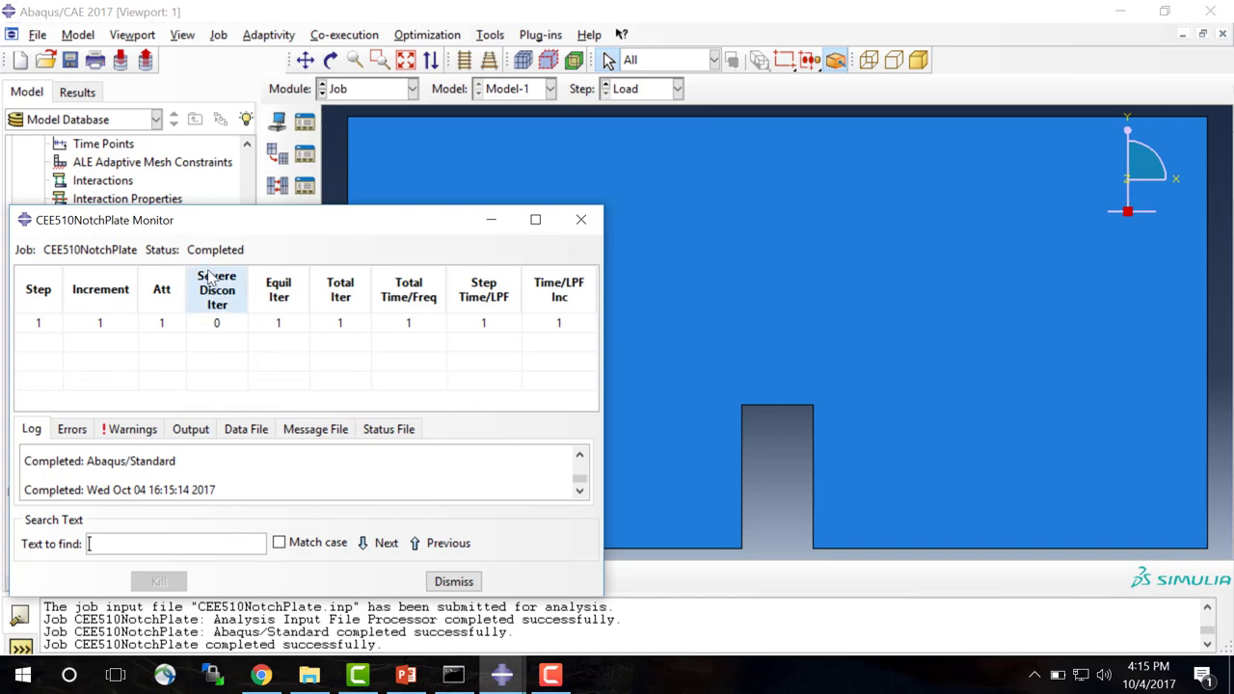
left_click_drag(257, 221, 600, 121)
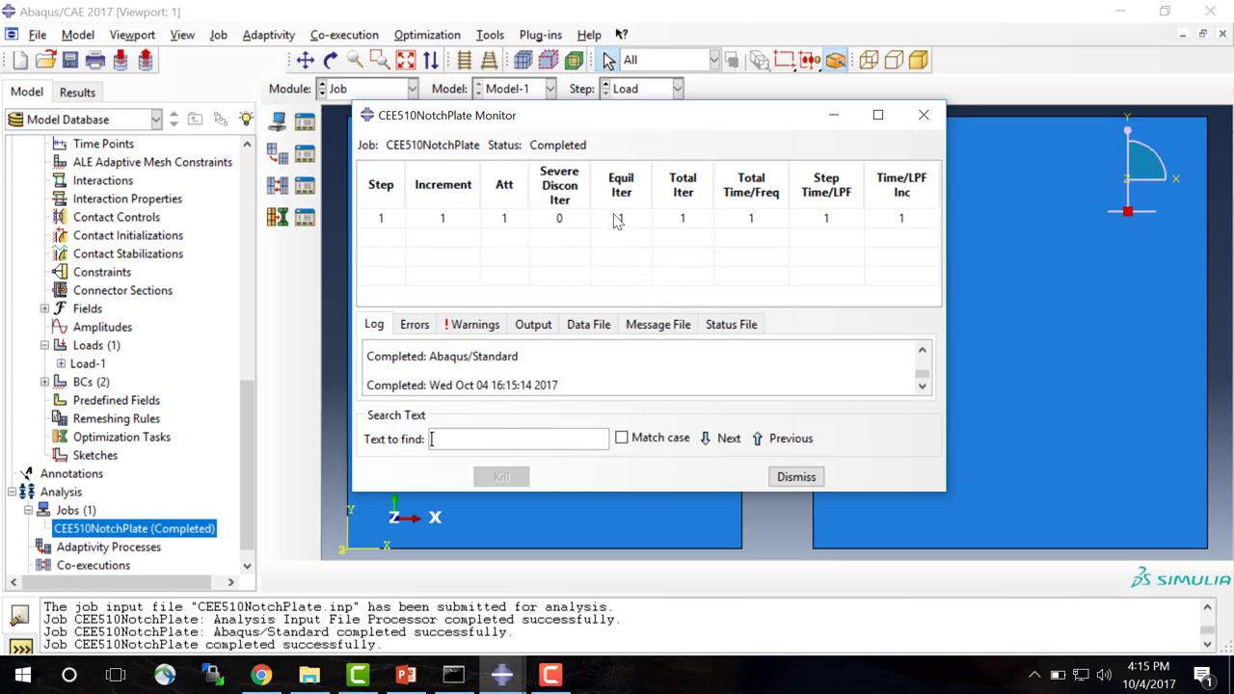
left_click(414, 326)
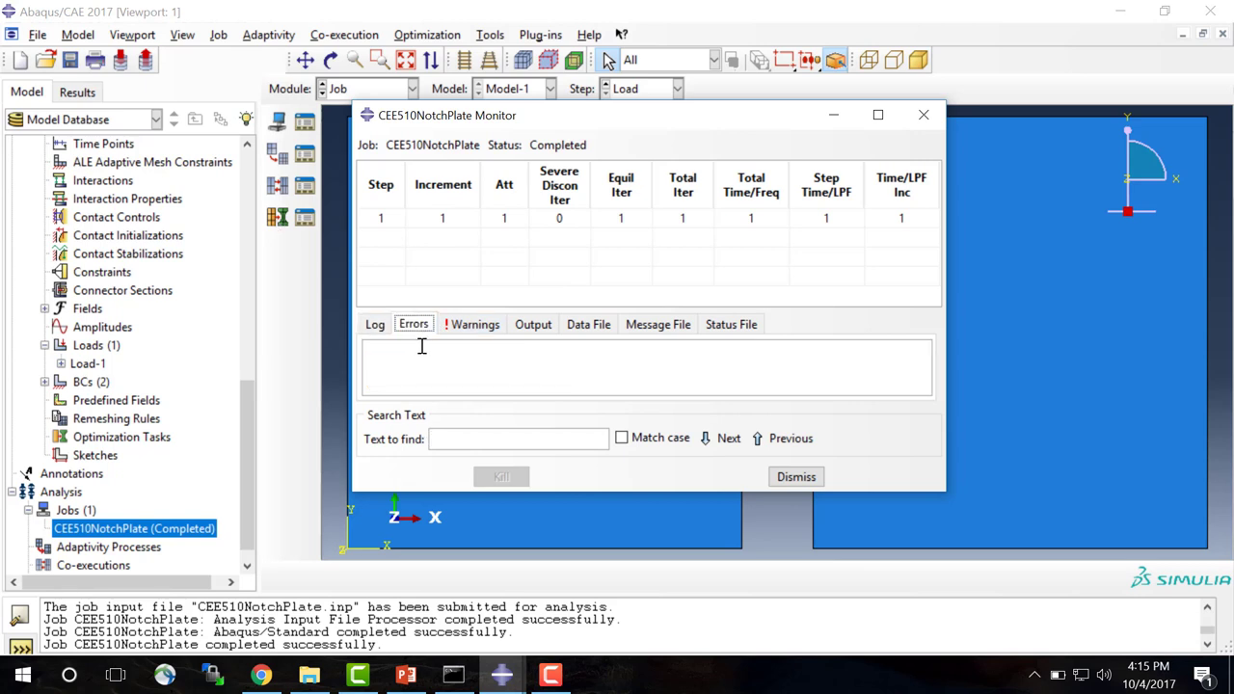
left_click(472, 330)
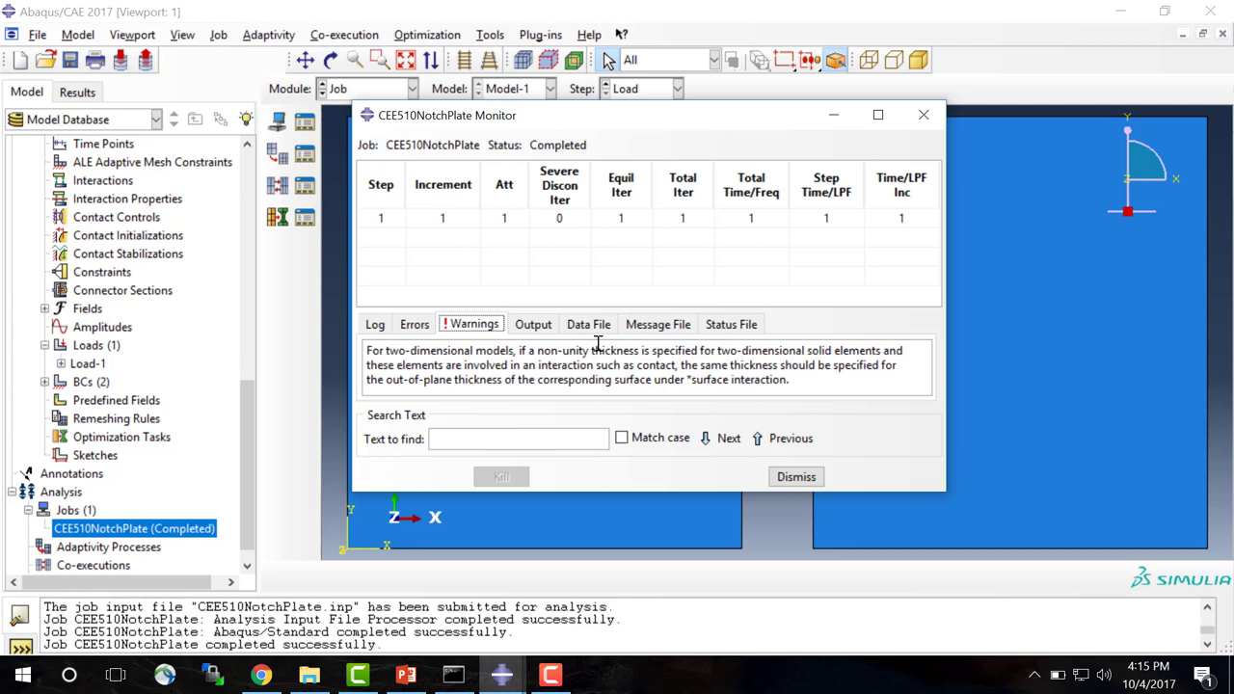
left_click(547, 328)
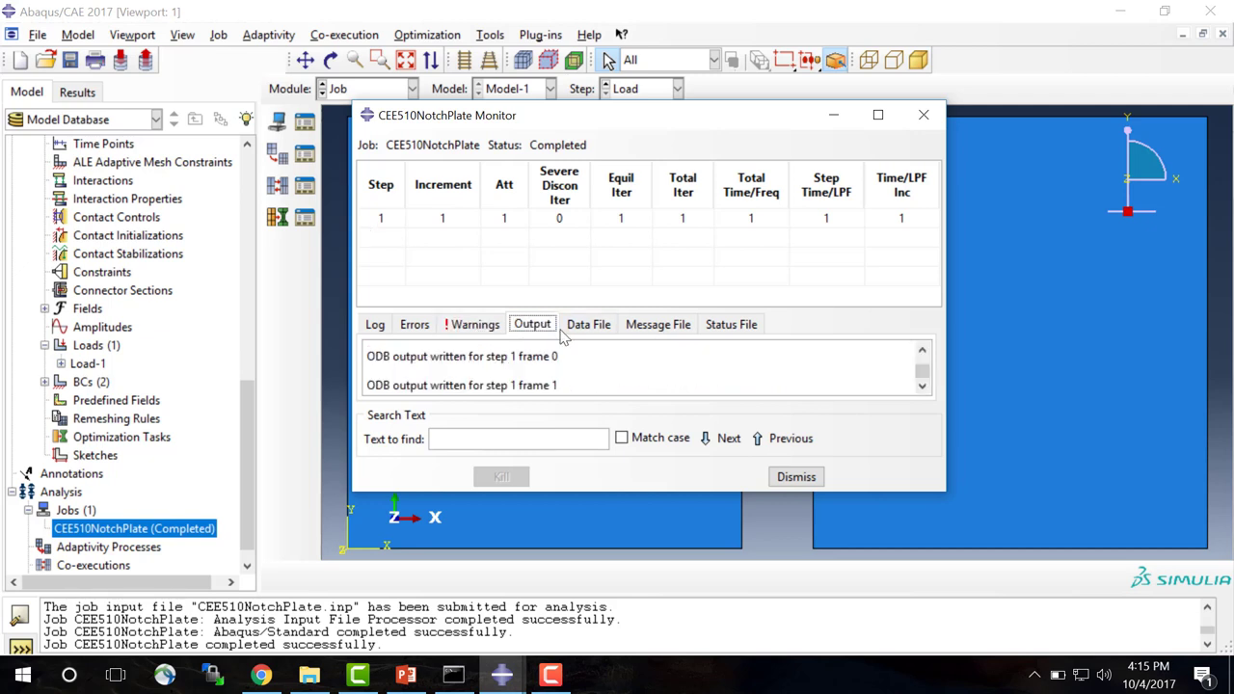
left_click(479, 325)
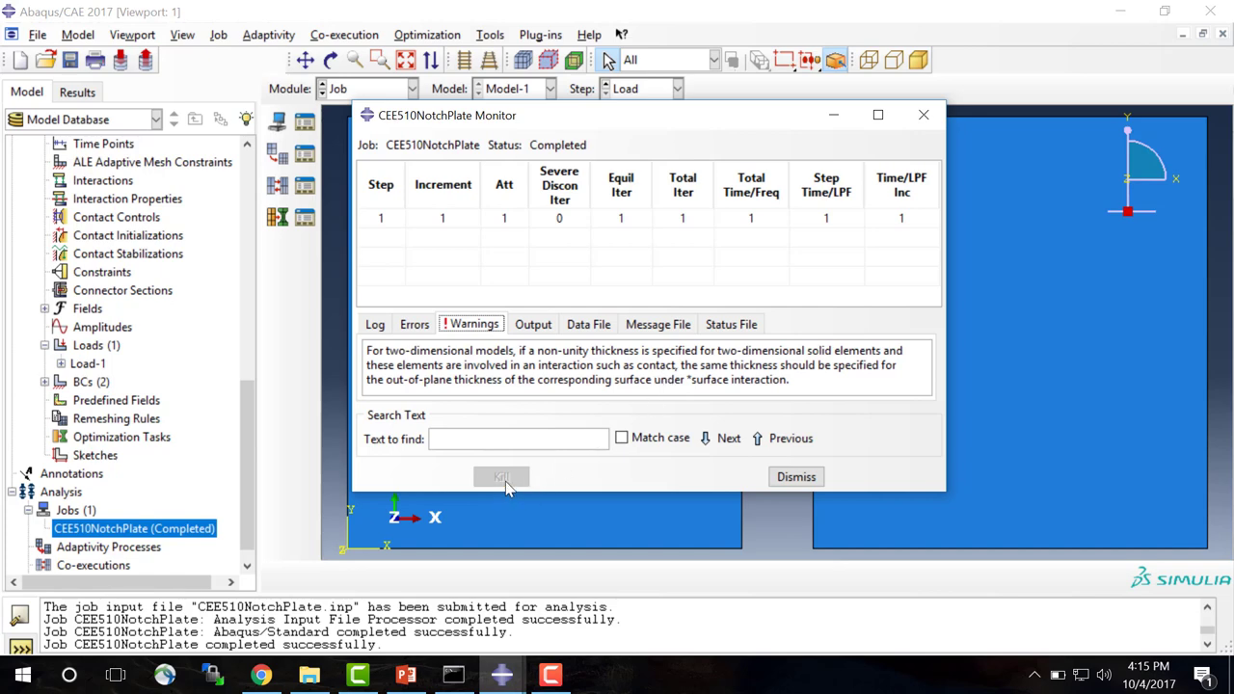
left_click(796, 476)
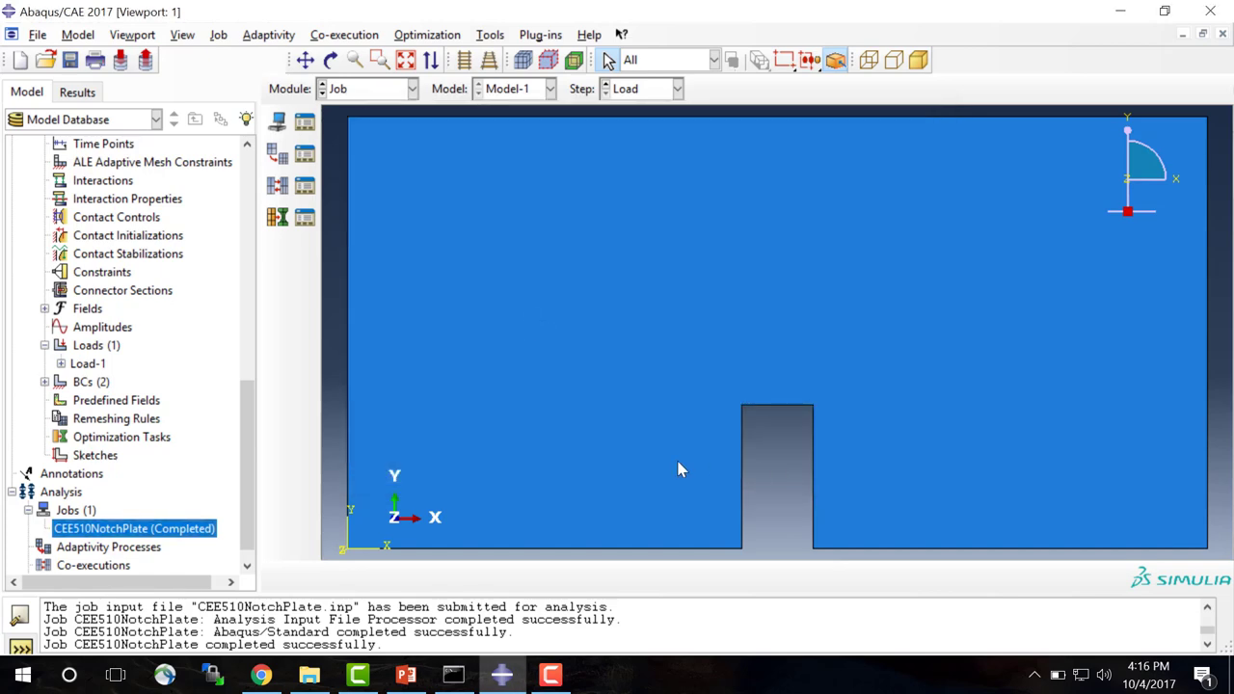
Open the CEE510NotchPlate.odb results in Visualization and plot the plate's deformed shape.
right_click(131, 535)
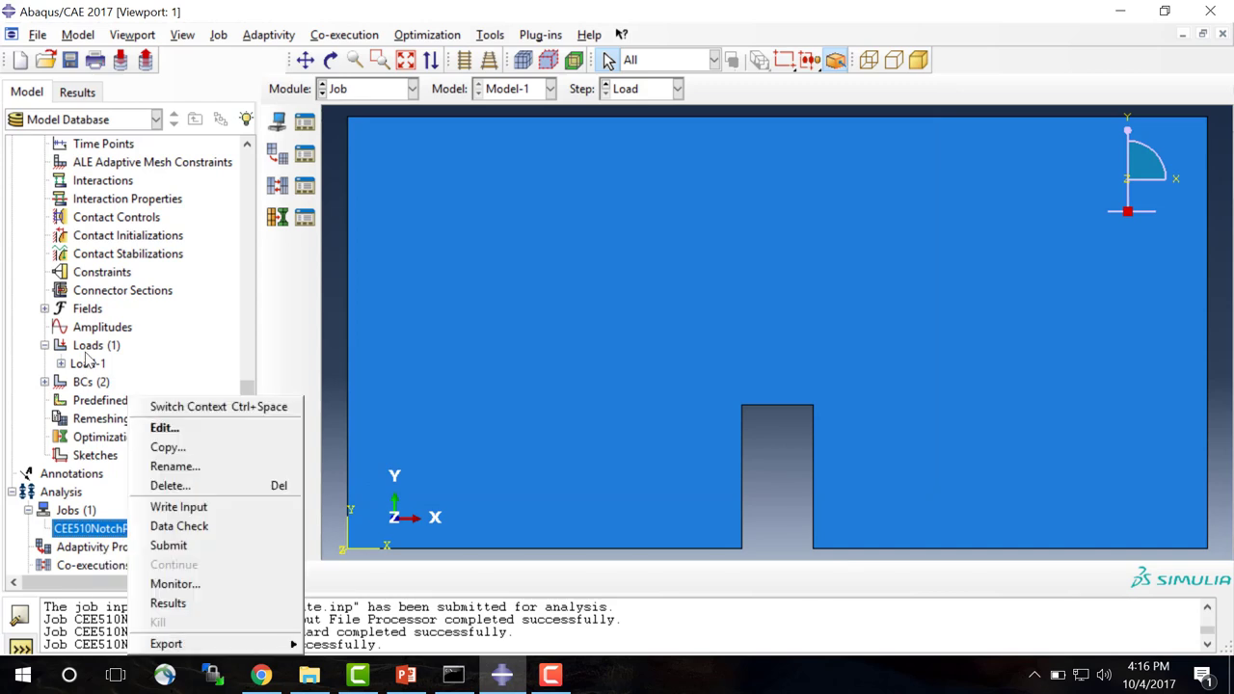
left_click(183, 604)
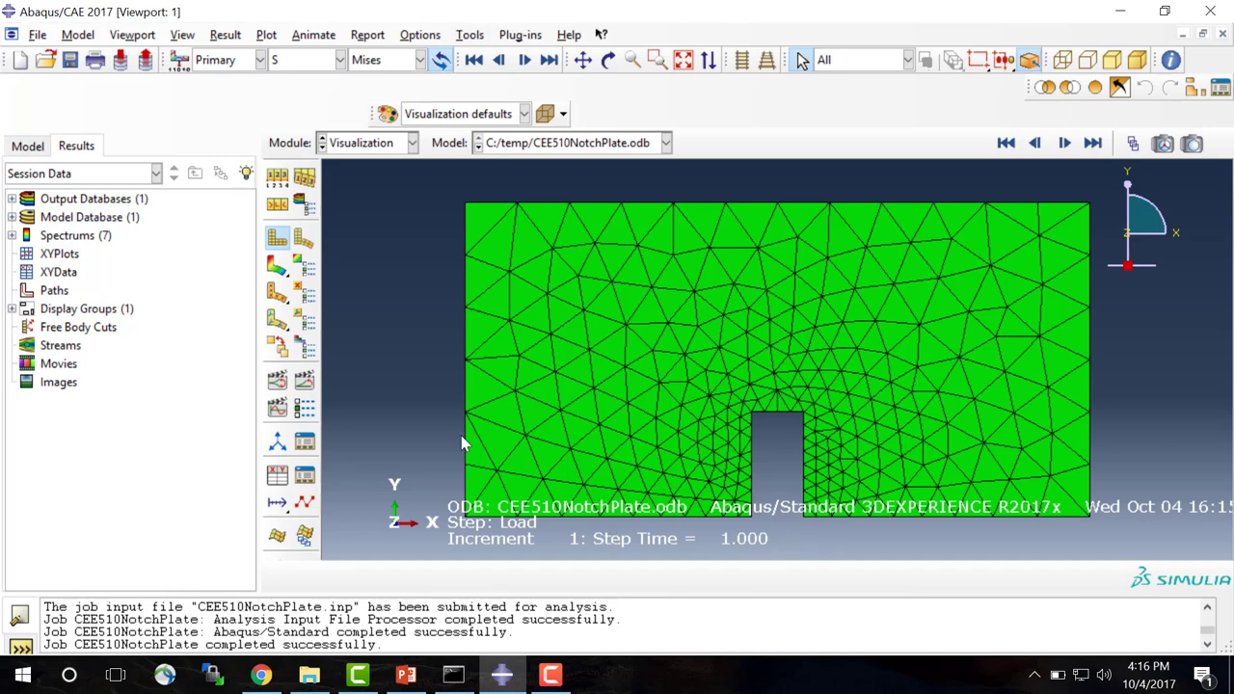
left_click(305, 241)
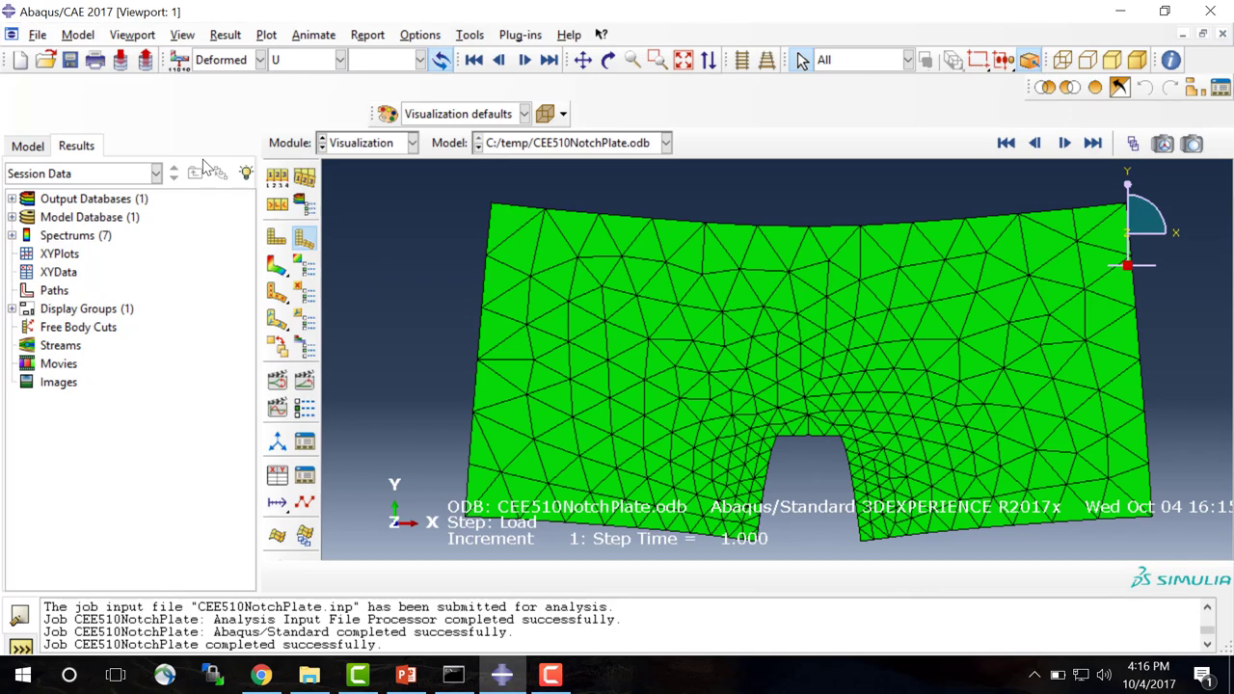
Contour S as Max. In-Plane Principal stress, then redisplay the plain deformed mesh.
left_click(276, 270)
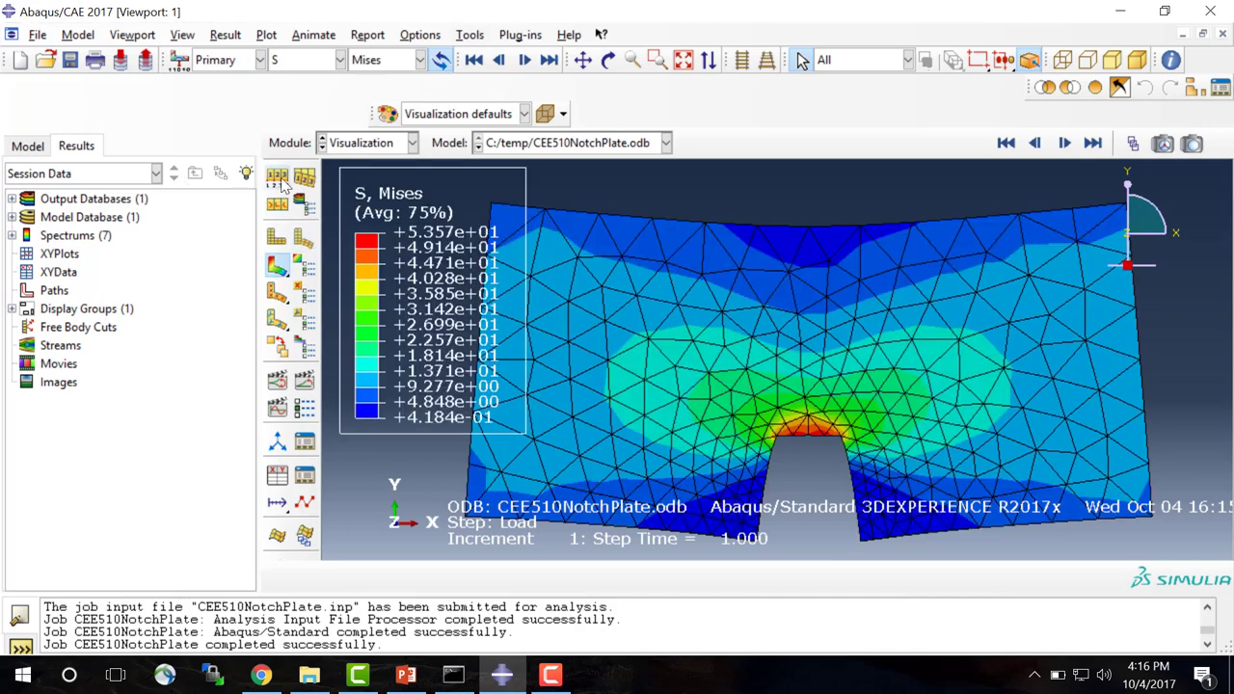
left_click(303, 61)
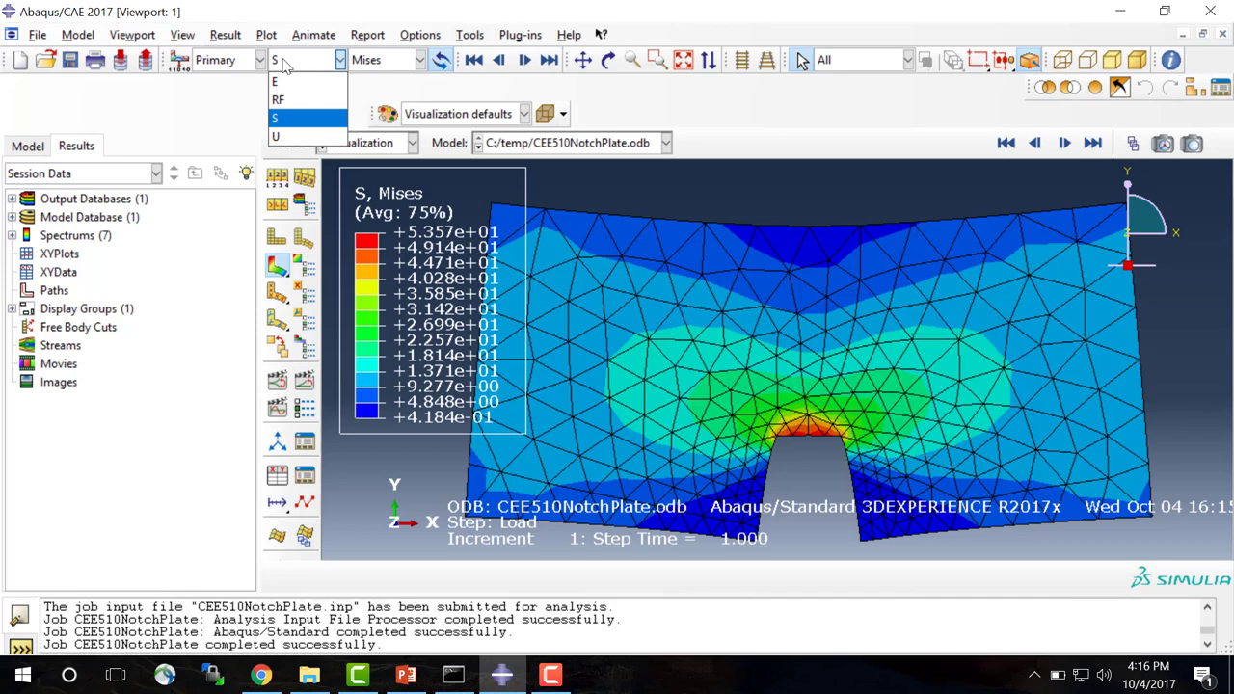
left_click(388, 66)
left_click(389, 66)
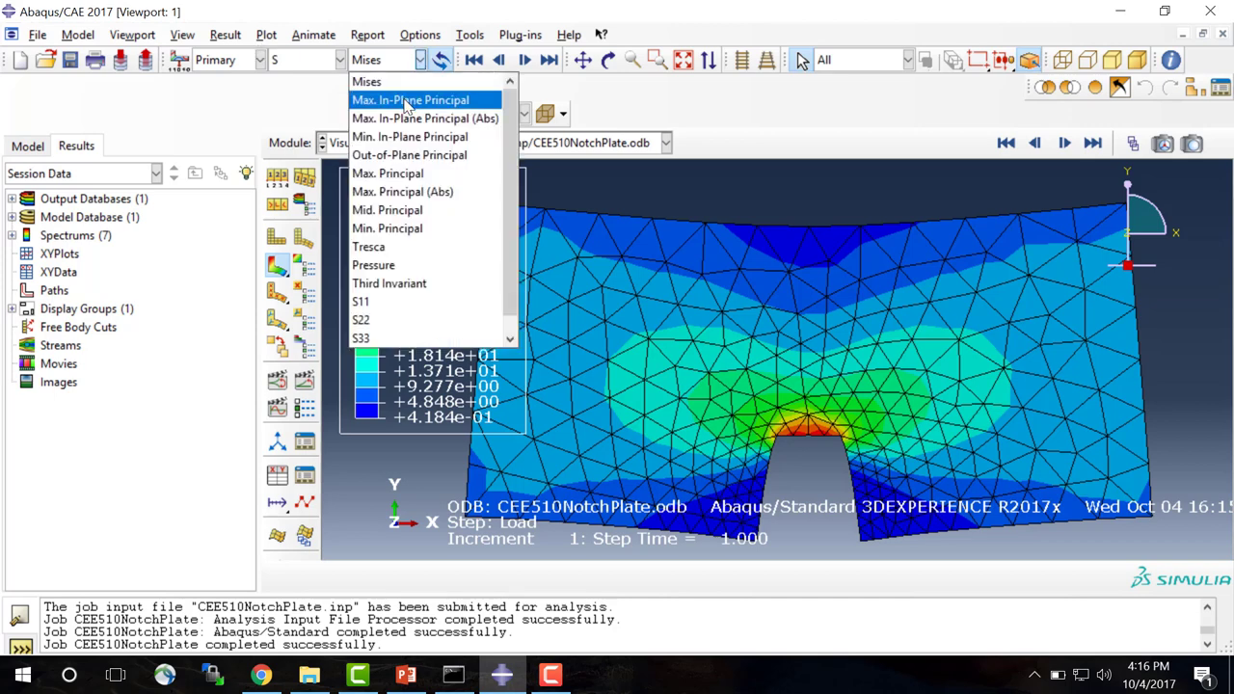
left_click(403, 305)
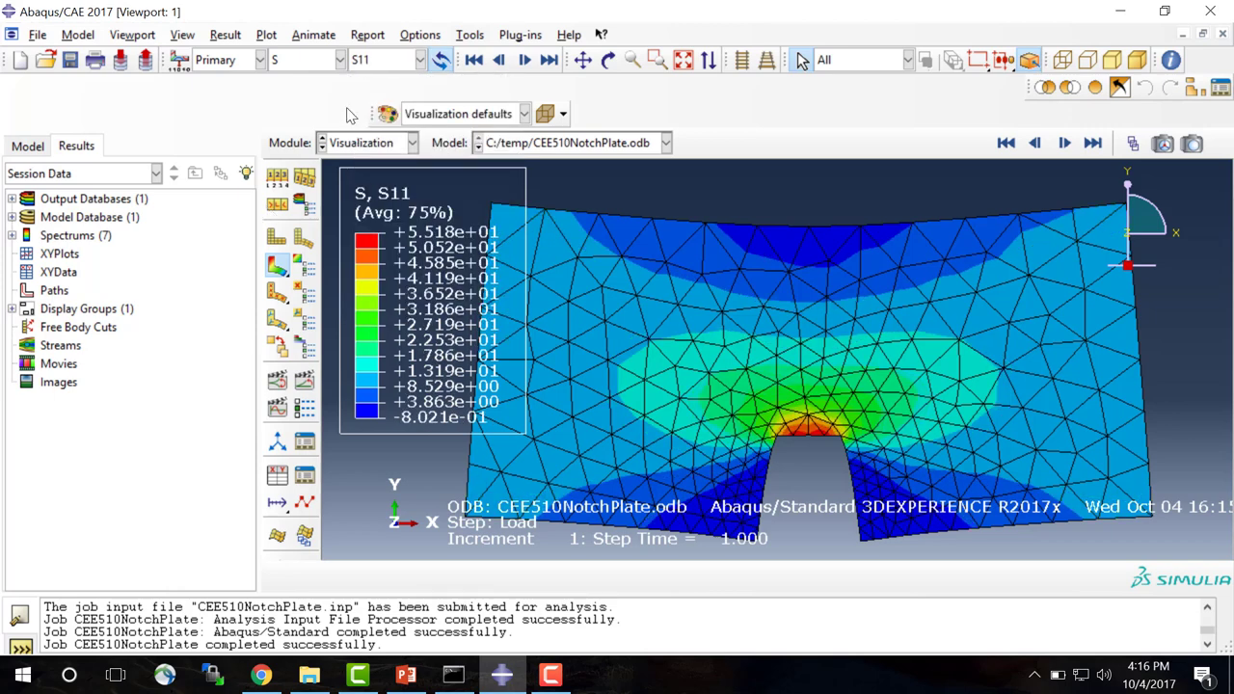
left_click(390, 70)
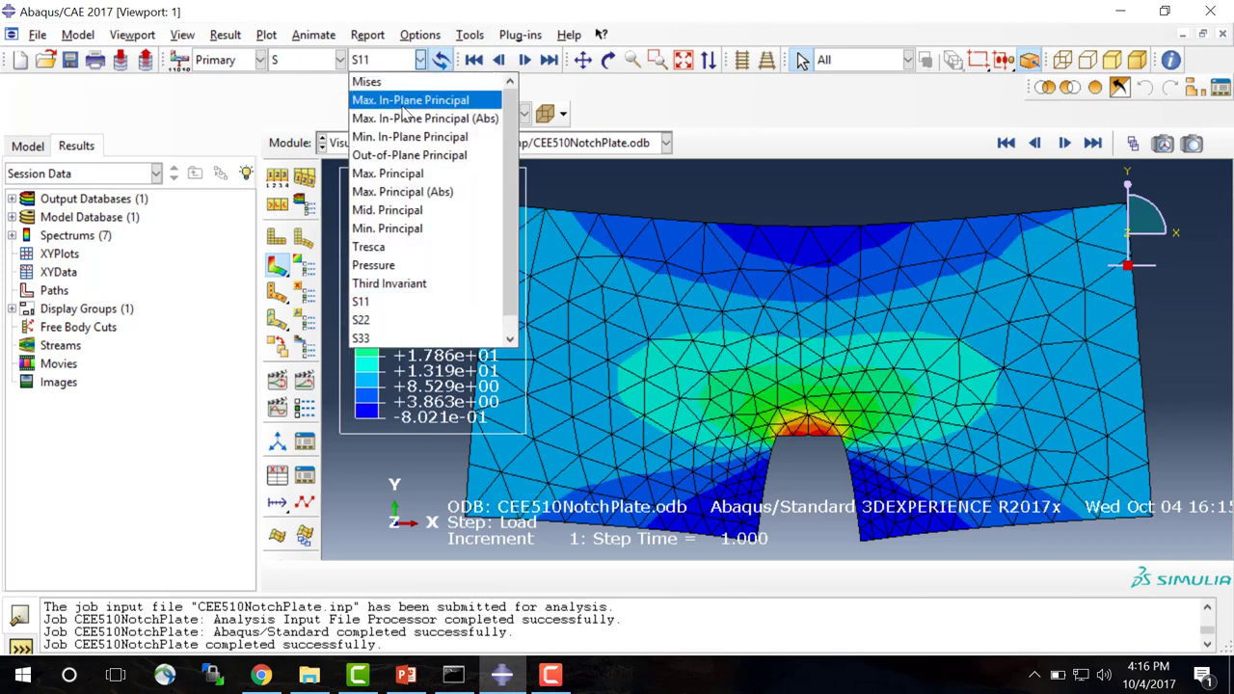
left_click(404, 106)
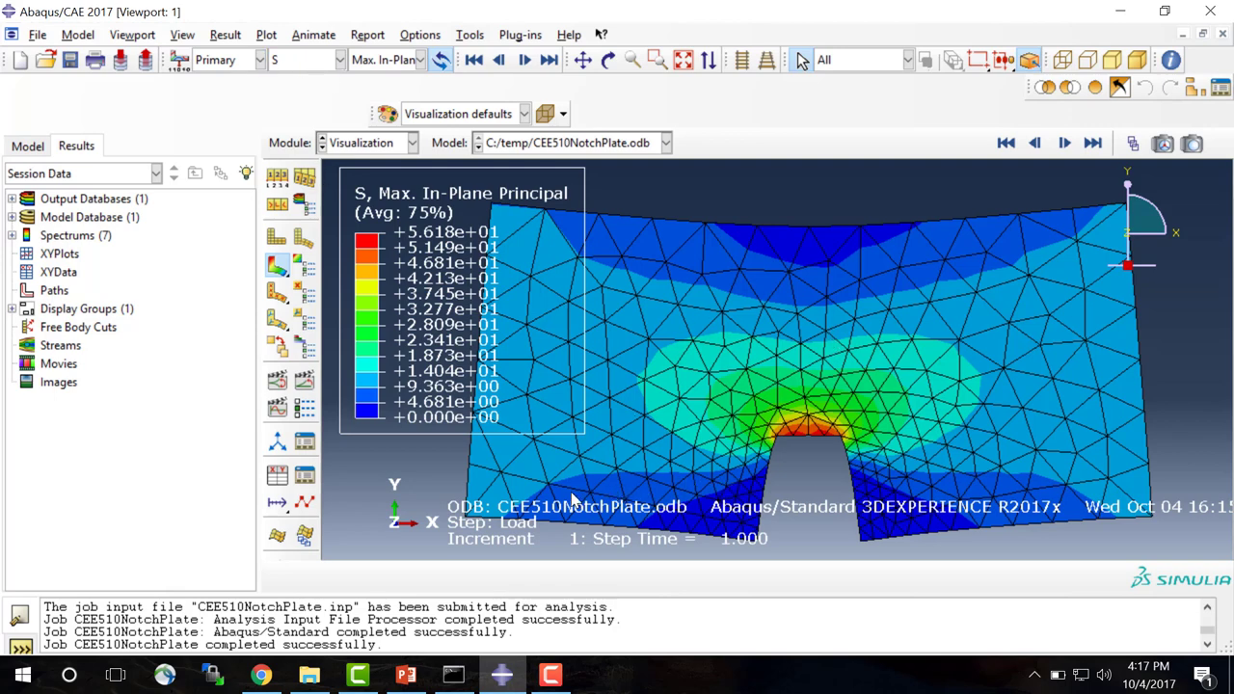
left_click(277, 237)
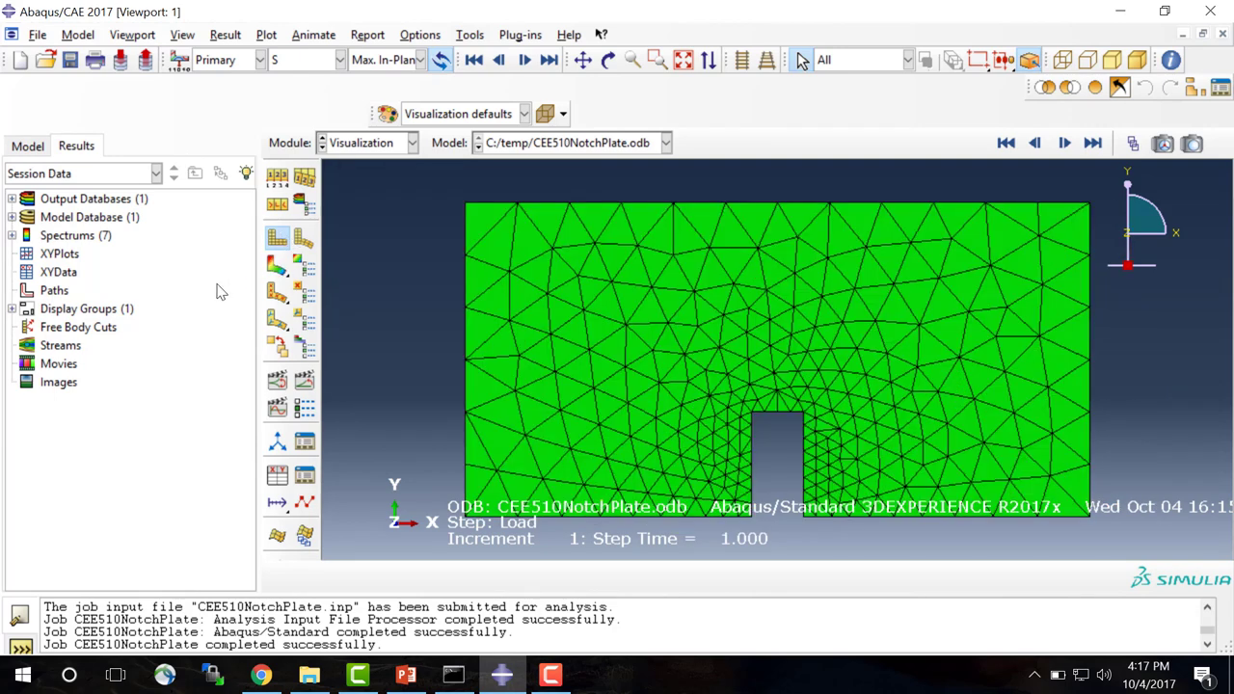
left_click(303, 238)
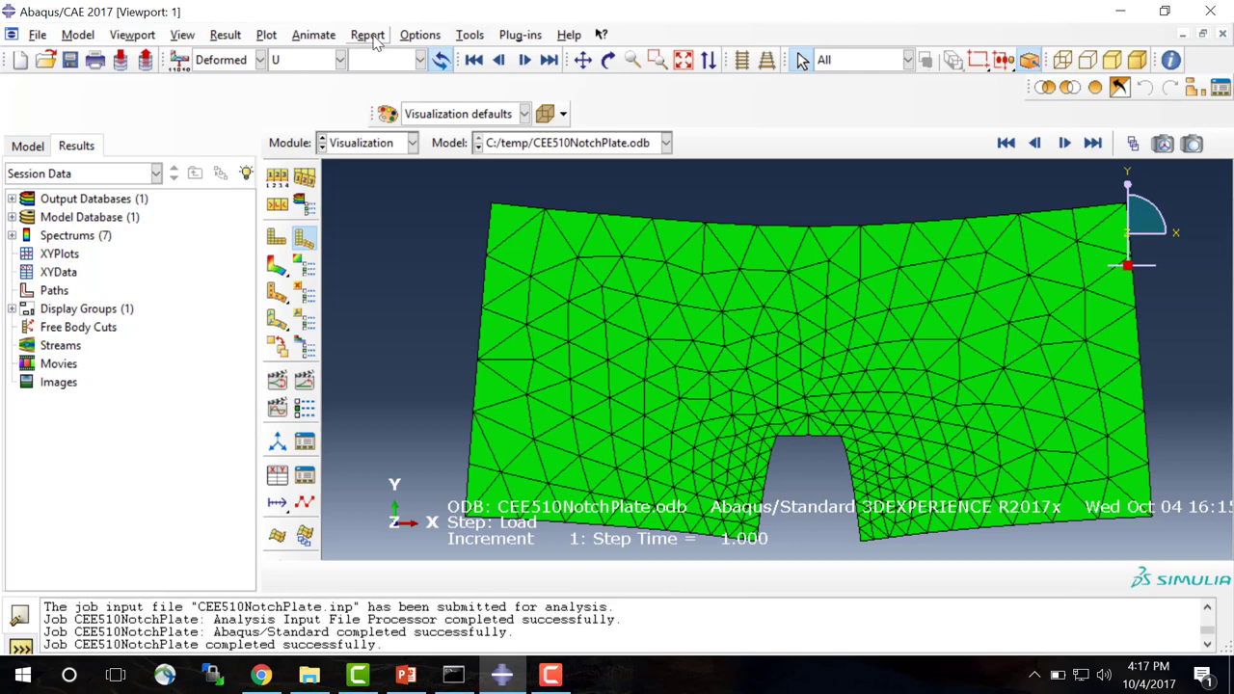
Run a node query on the top-right corner node 7 of the mesh.
left_click(472, 37)
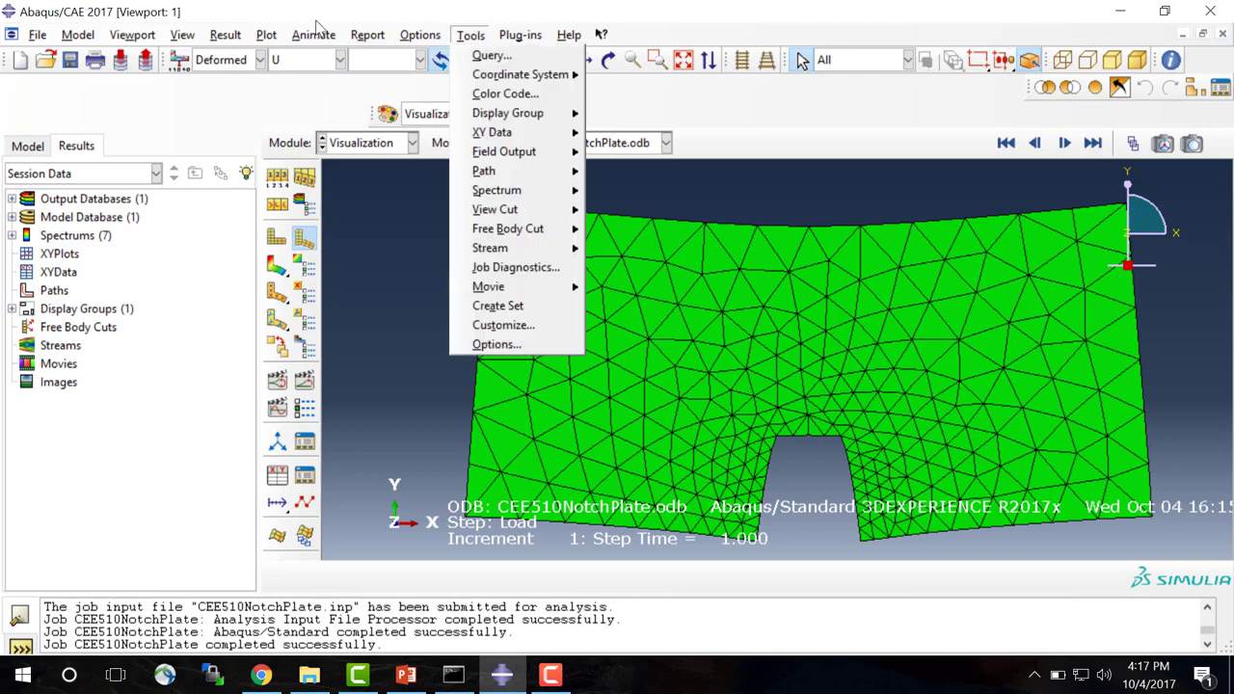
left_click(490, 58)
left_click_drag(101, 111, 509, 126)
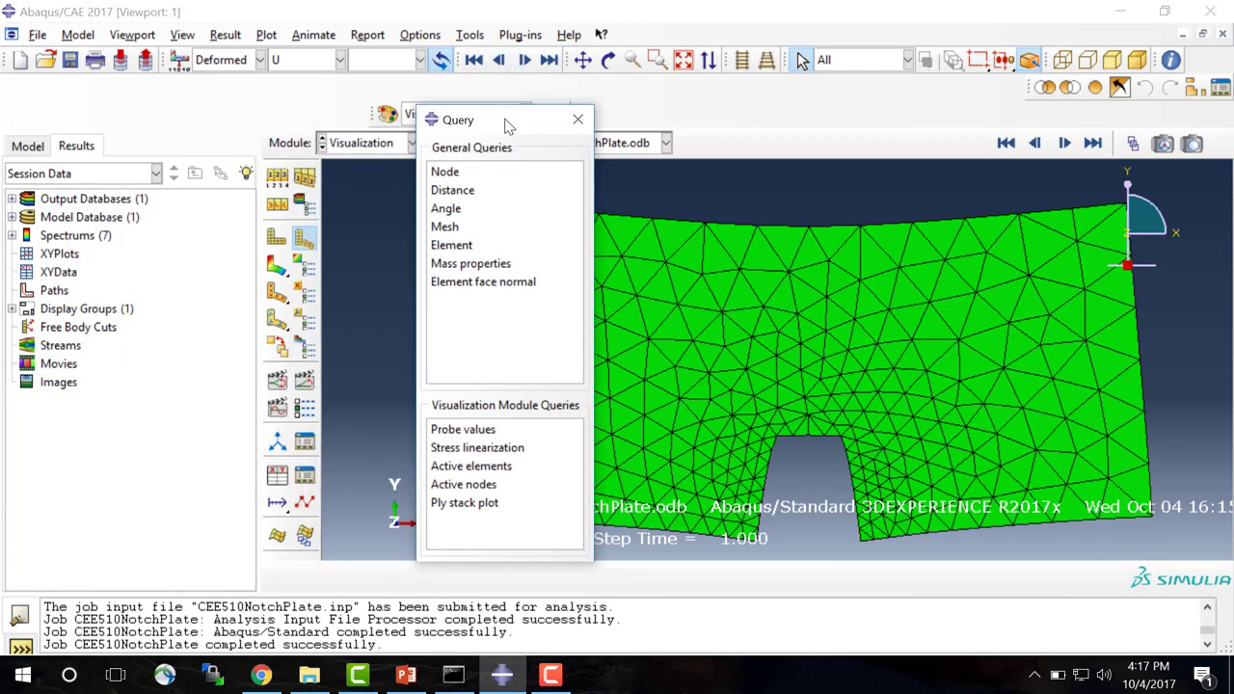
left_click(459, 174)
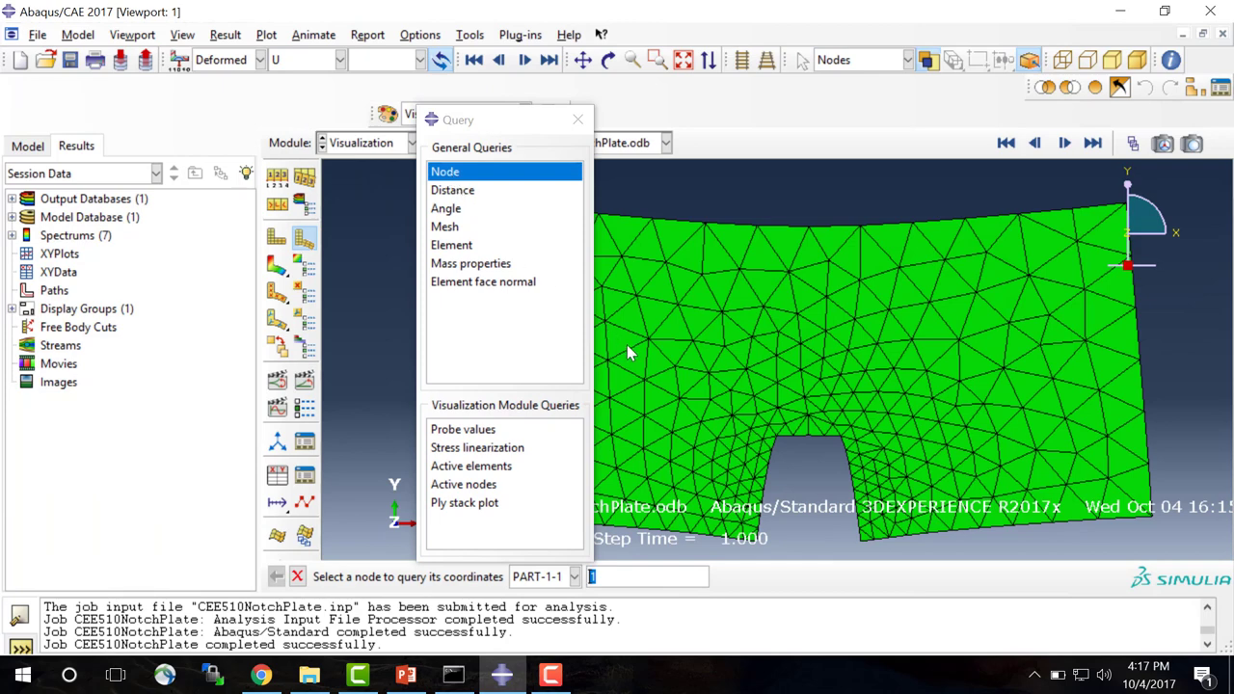
left_click(1126, 212)
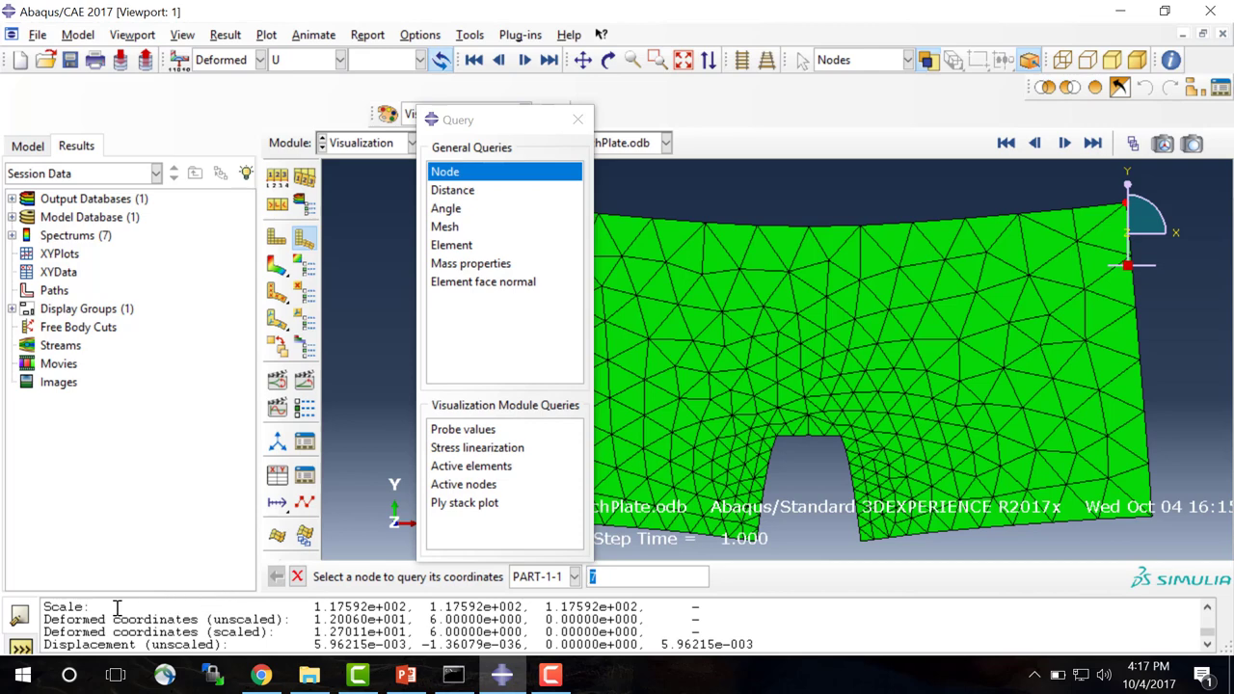
Read node 7's deformed coordinates and displacement (magnitude 5.96215e-003) in the message area.
left_click_drag(290, 595, 290, 567)
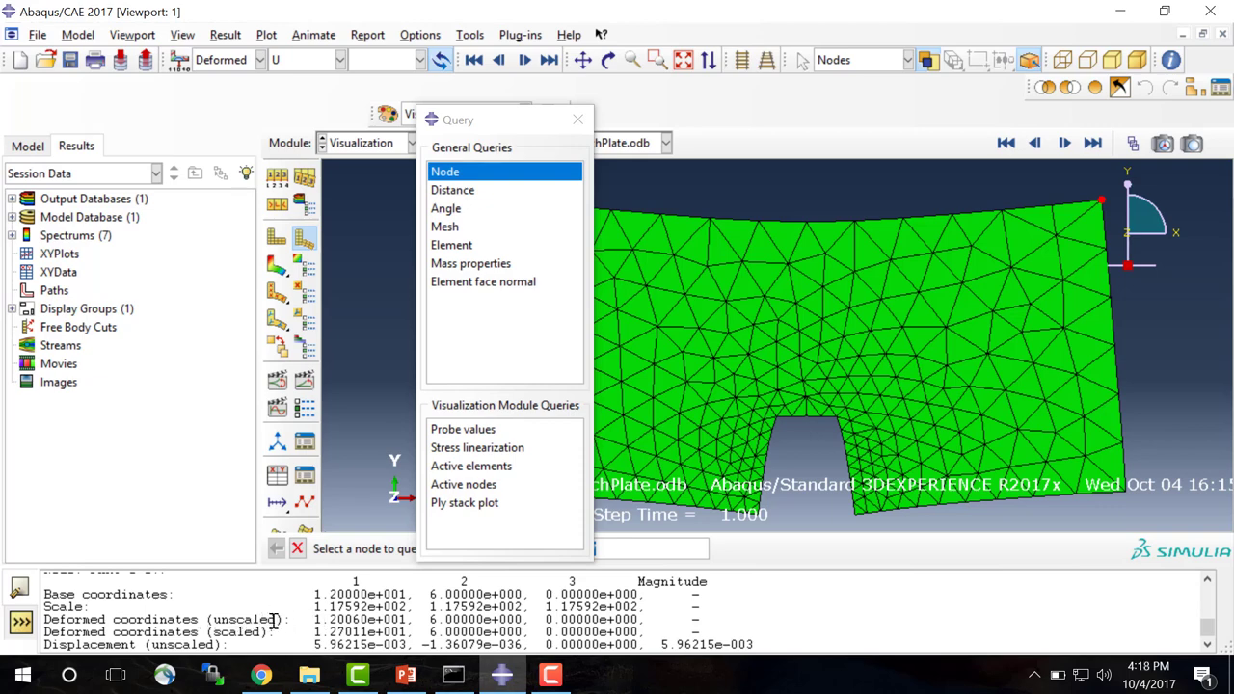
triple_click(313, 617)
left_click_drag(313, 617, 702, 617)
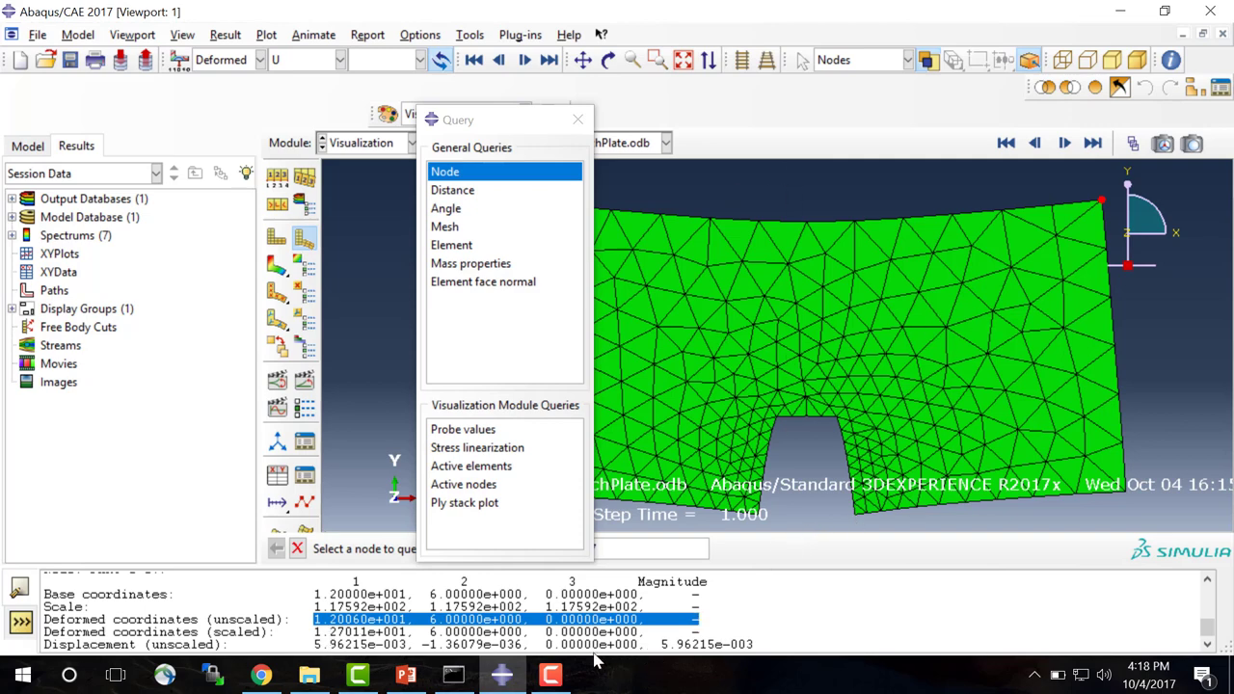
left_click_drag(311, 644, 765, 645)
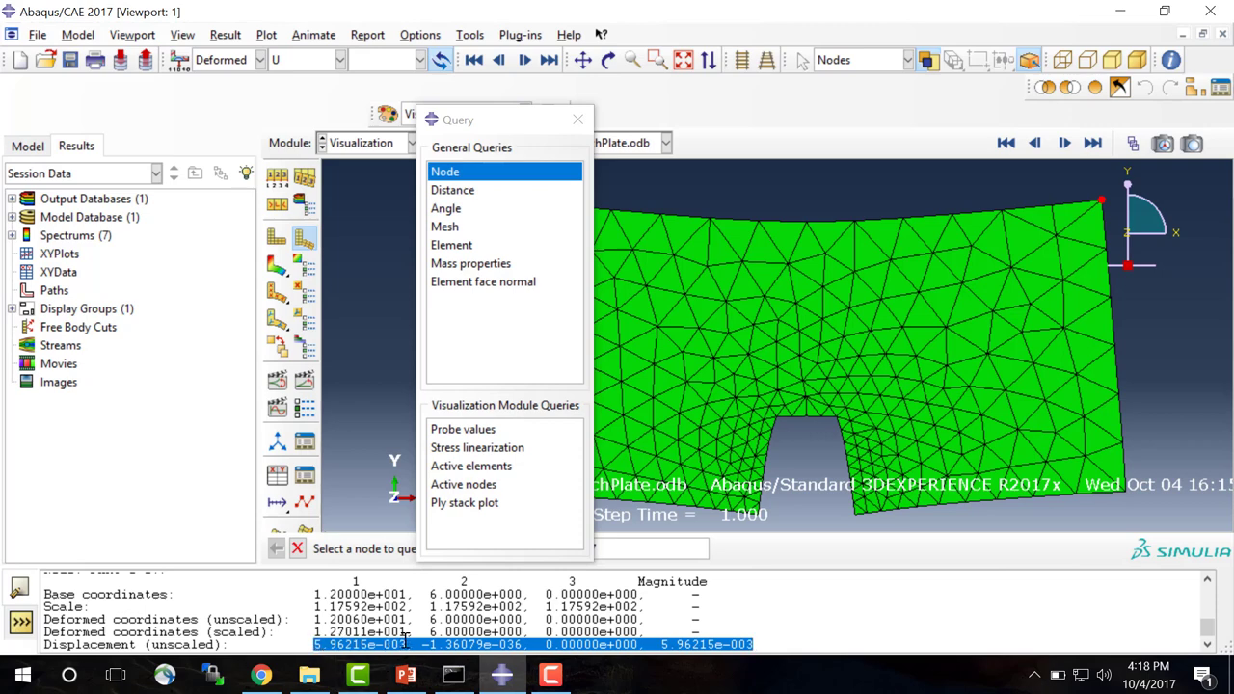
left_click(564, 119)
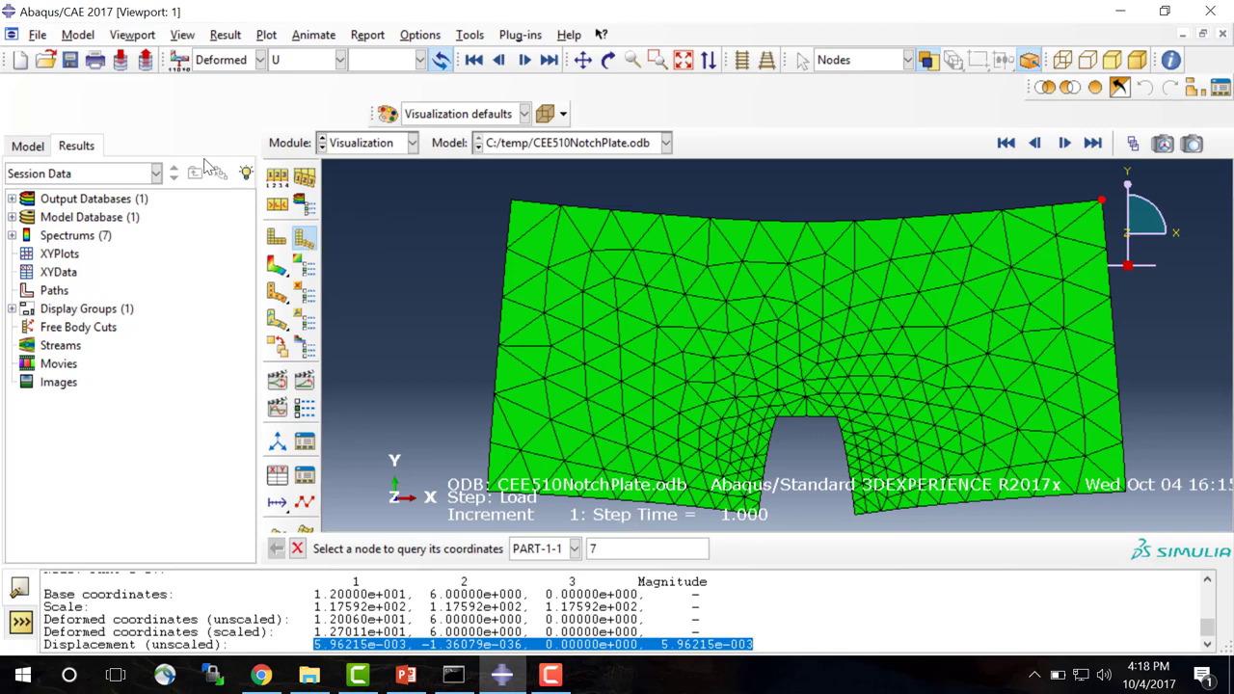
Replot max in-plane principal contours and save the database as C:\temp\CEE510NotchPlate.cae.
left_click(277, 265)
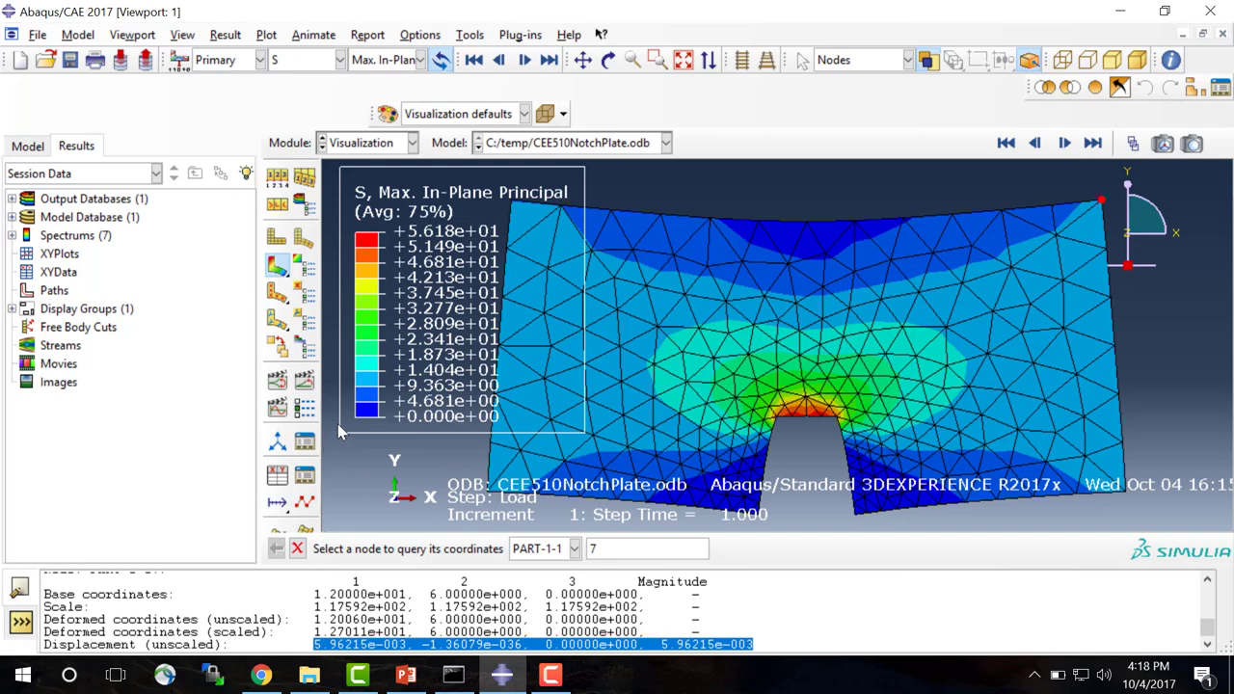
left_click(38, 35)
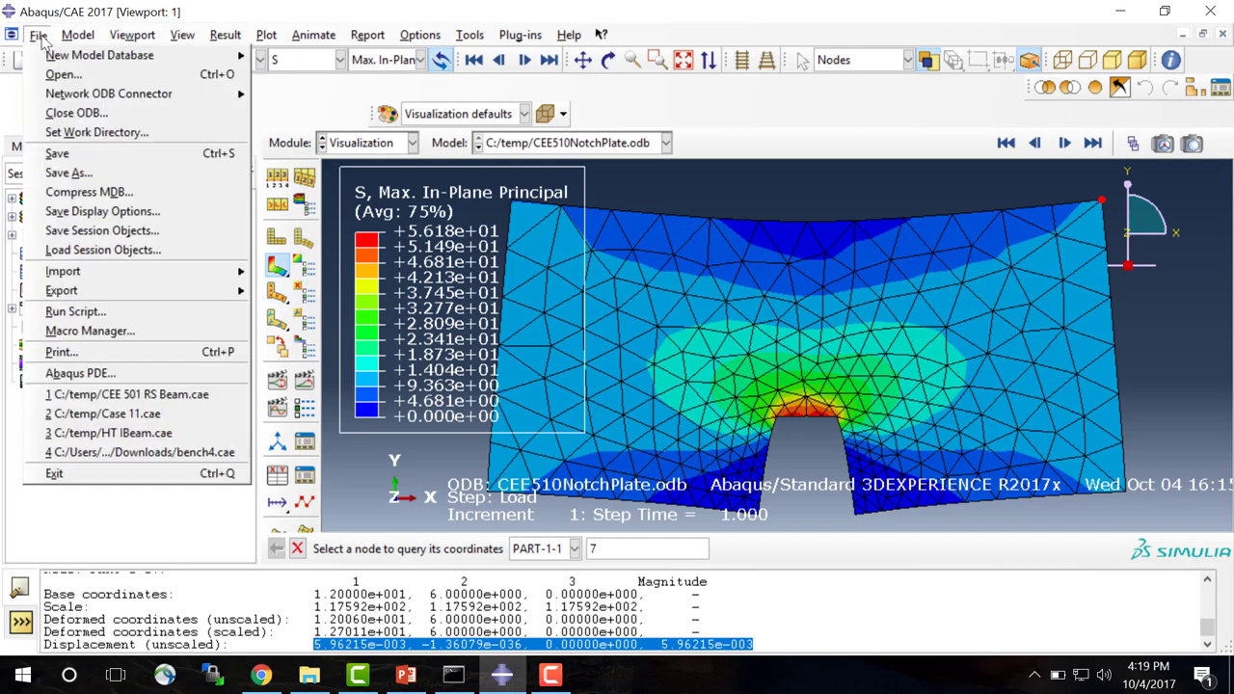
left_click(99, 157)
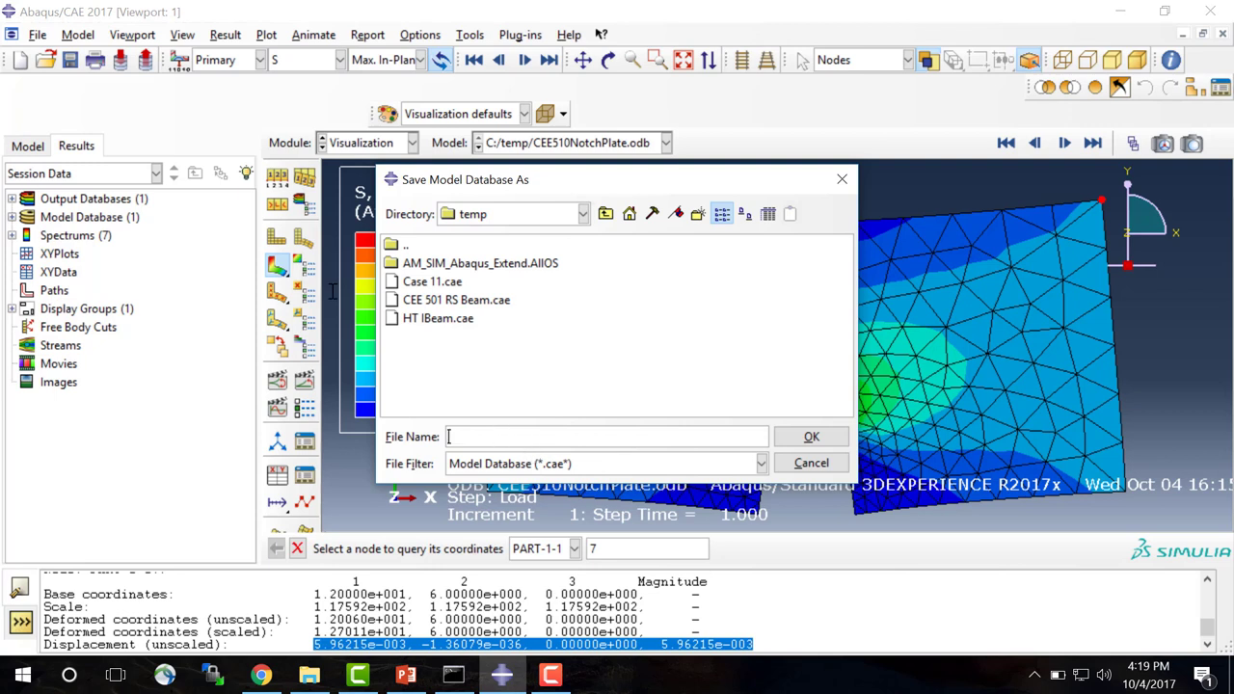
type("EE510NotchPlate")
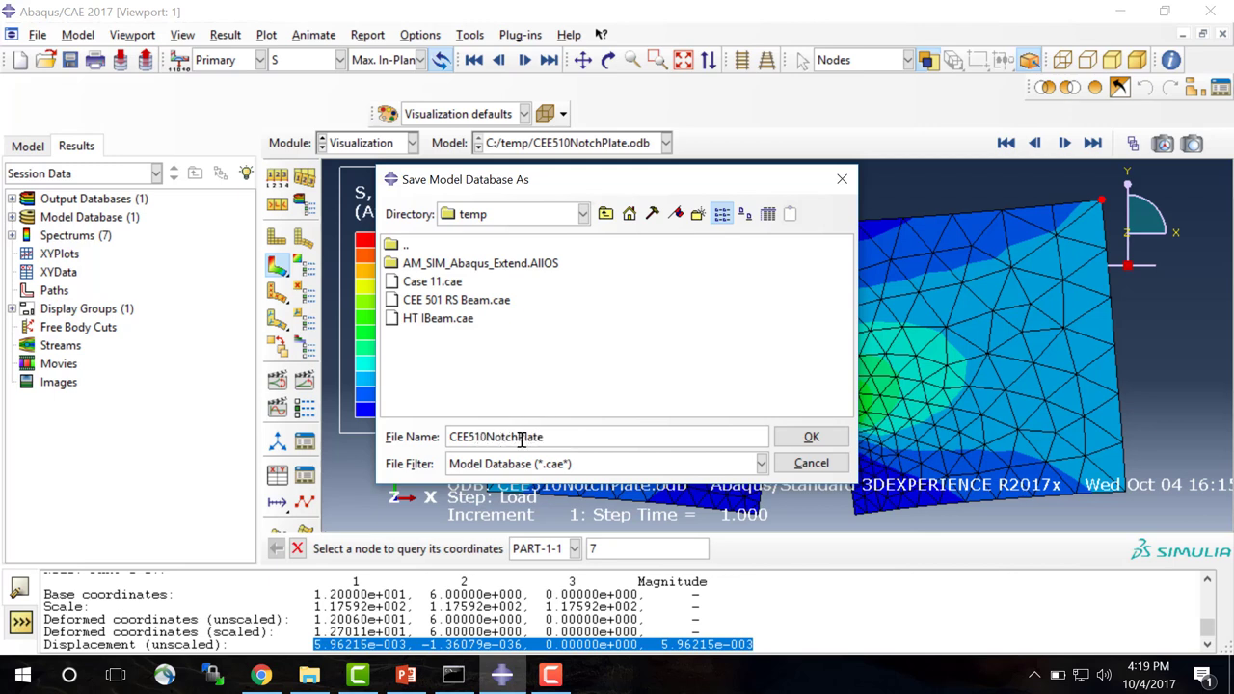
left_click(810, 437)
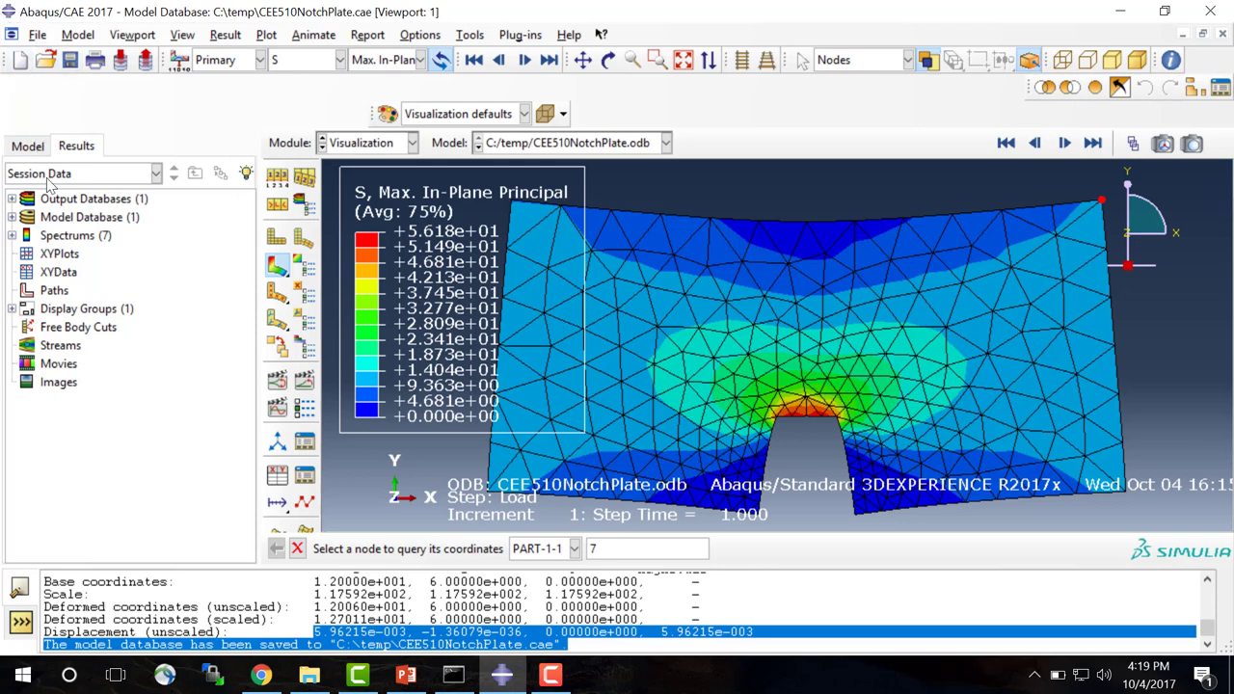
Show the Model tree and switch to the Part module displaying Part-1's notched plate.
left_click(27, 146)
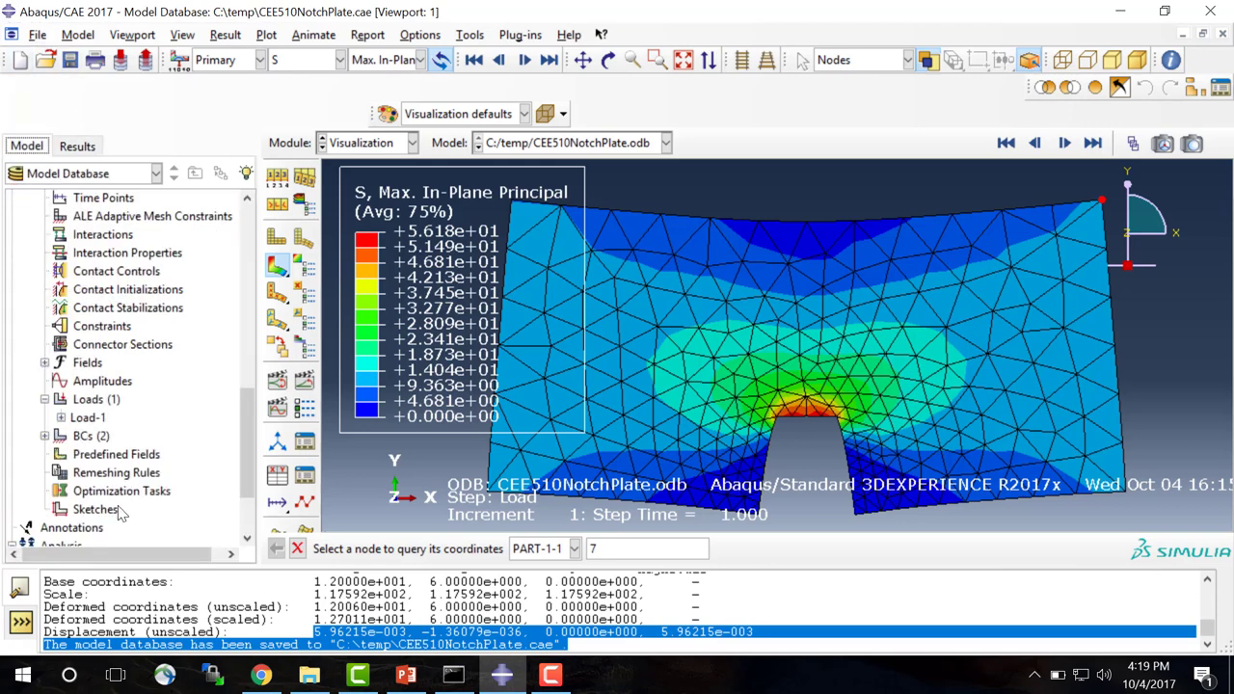
left_click_drag(249, 473, 248, 298)
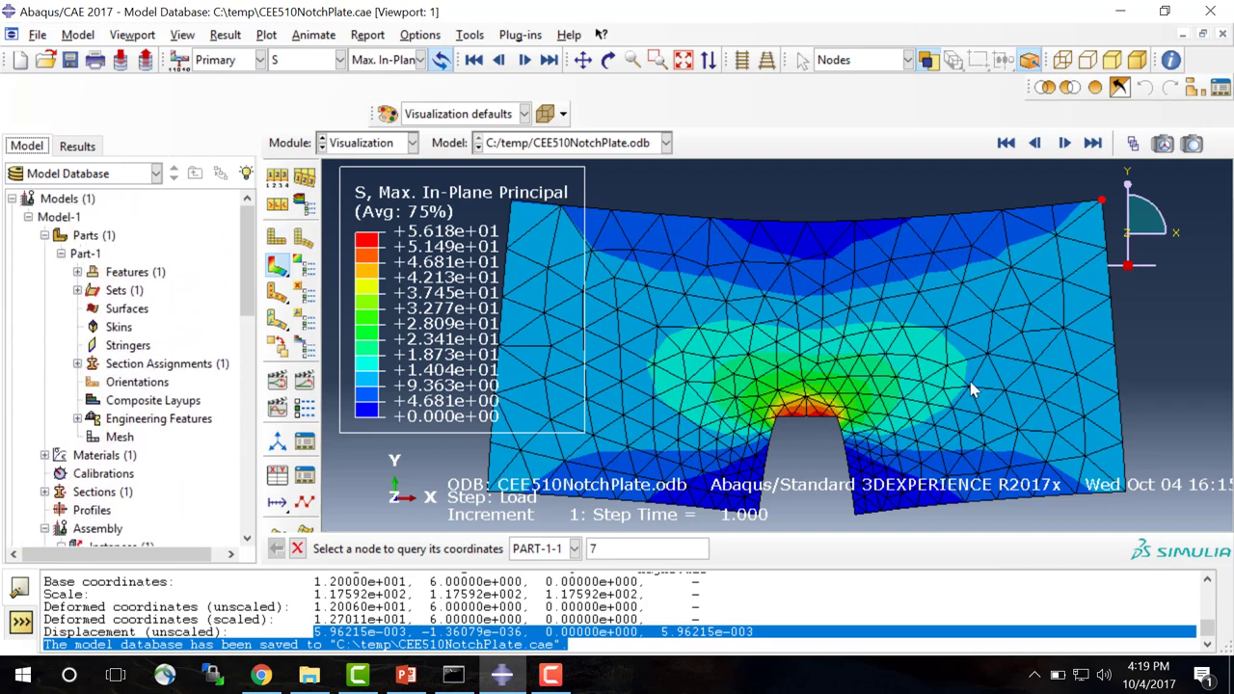
left_click(413, 145)
left_click(366, 166)
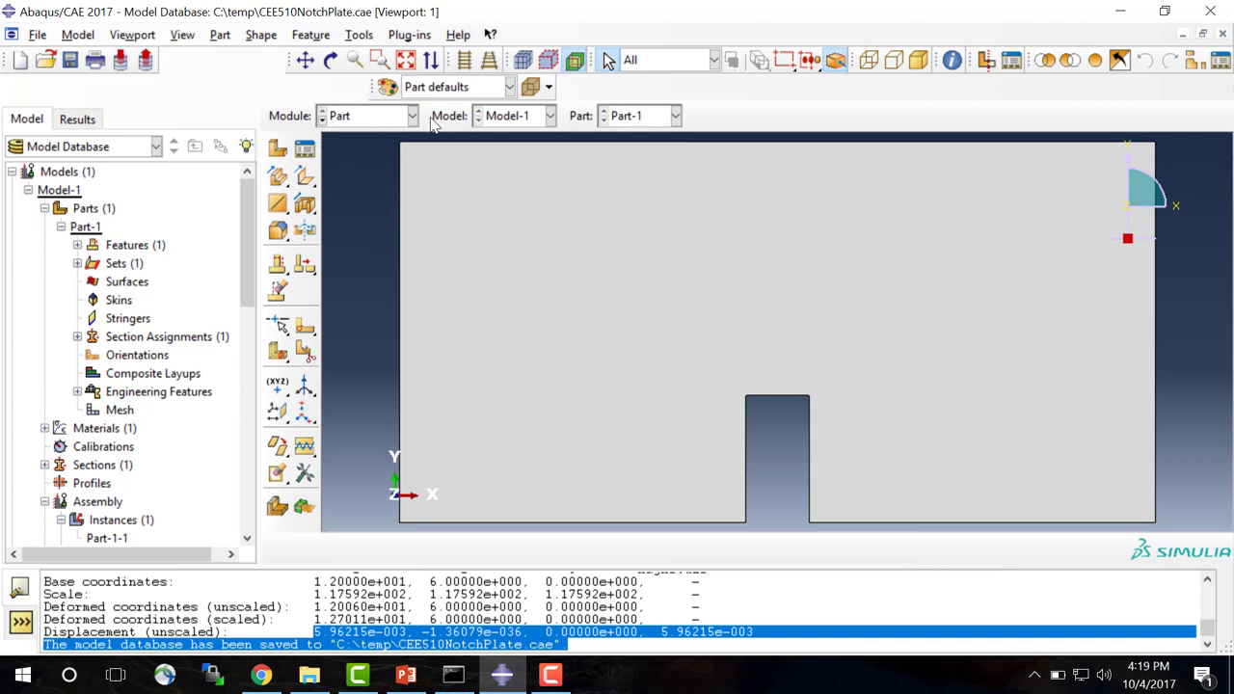
left_click(376, 118)
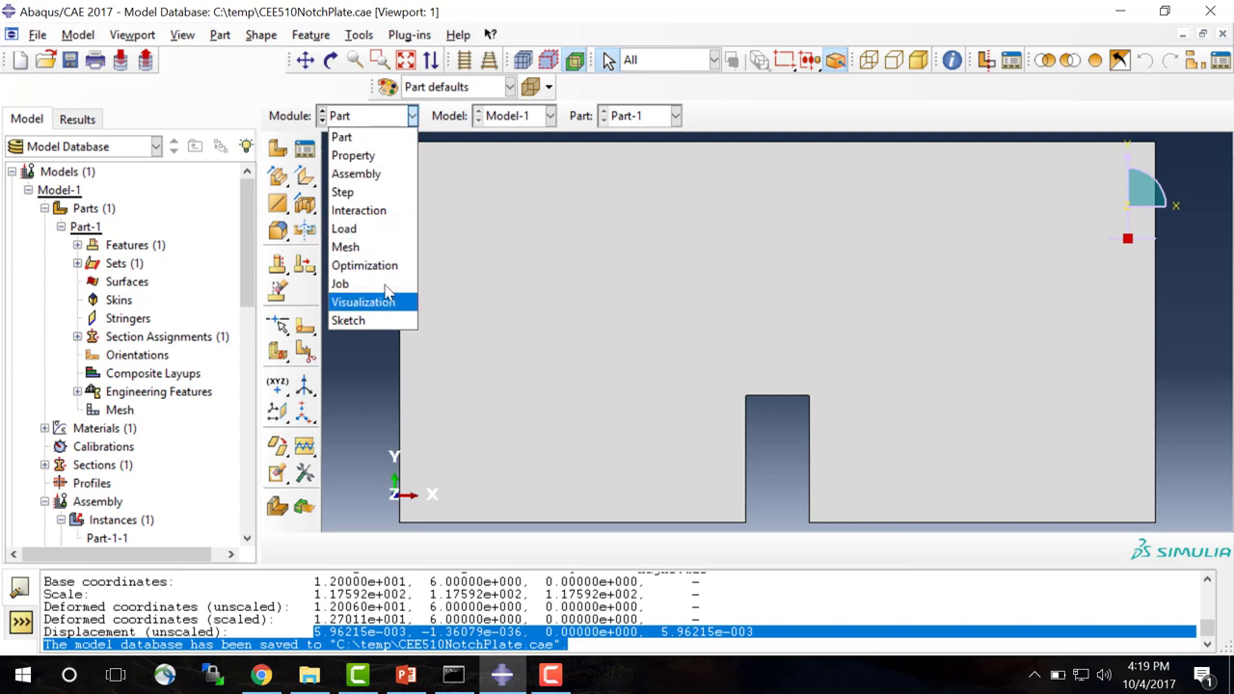
left_click(347, 401)
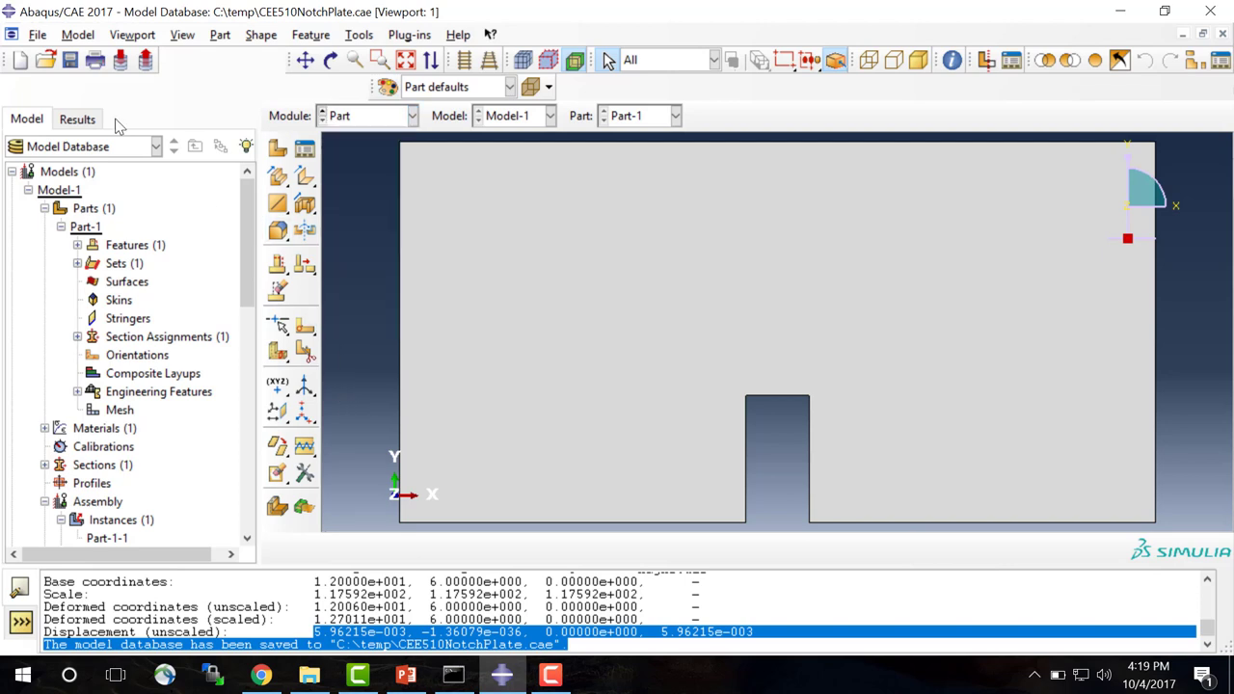